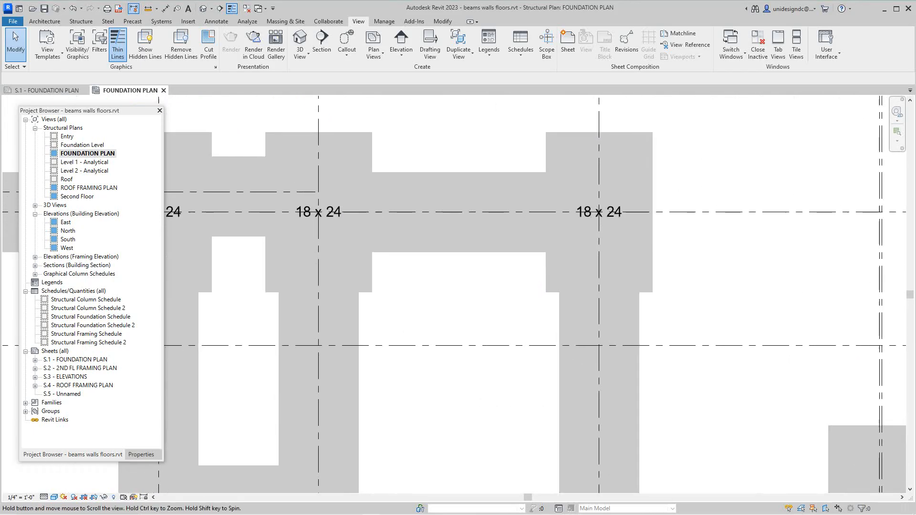
Examine the 18 x 24 columns, concrete walls and footings around the upper corner of the foundation plan
{"action": "middle_click_drag", "start_coordinate": [477, 287], "coordinate": [426, 326]}
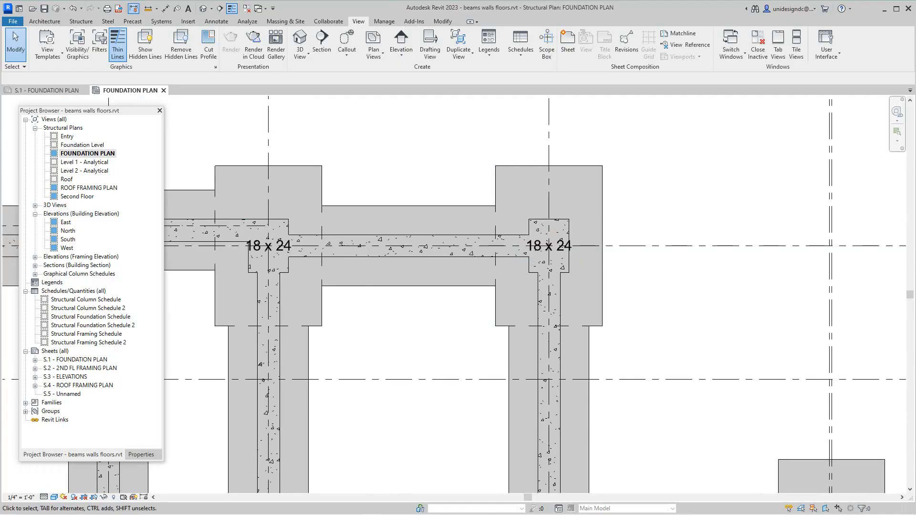
{"action": "scroll", "coordinate": [439, 267], "scroll_direction": "down", "scroll_amount": 2}
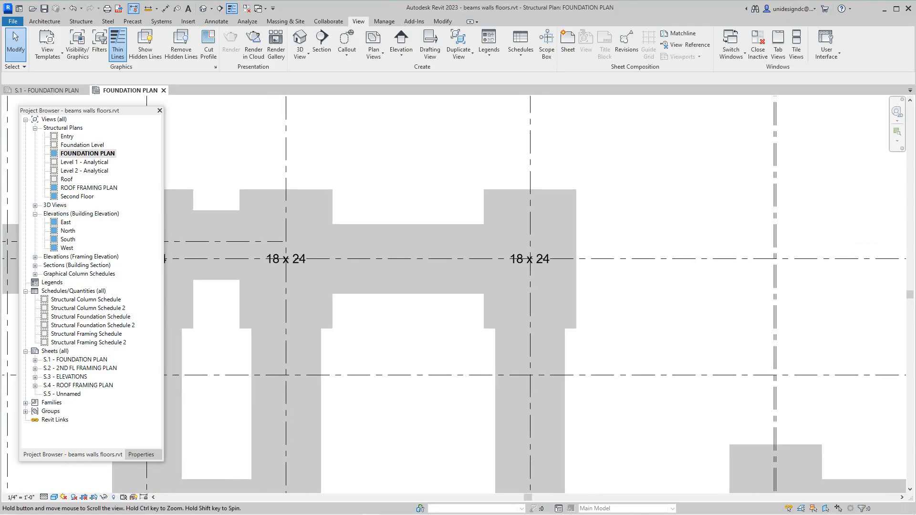
{"action": "scroll", "coordinate": [439, 267], "scroll_direction": "up", "scroll_amount": 1}
{"action": "scroll", "coordinate": [420, 286], "scroll_direction": "down", "scroll_amount": 2}
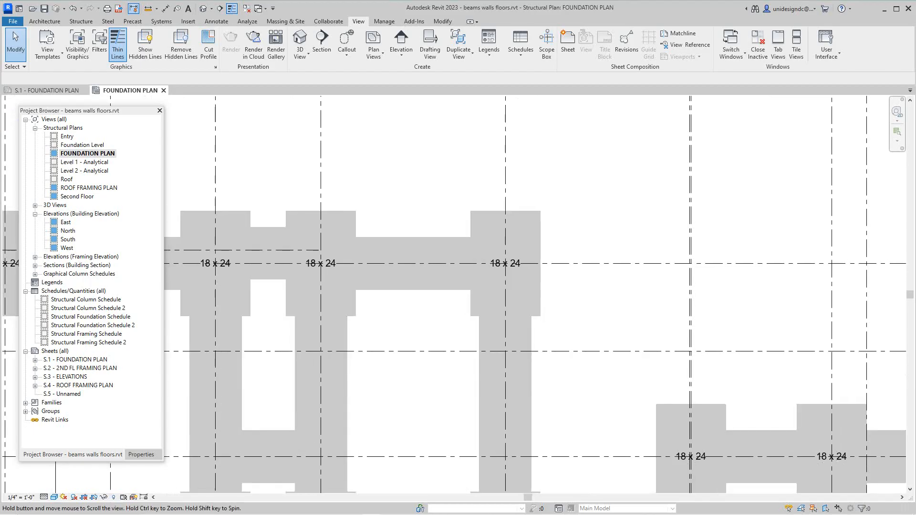
{"action": "scroll", "coordinate": [420, 286], "scroll_direction": "up", "scroll_amount": 1}
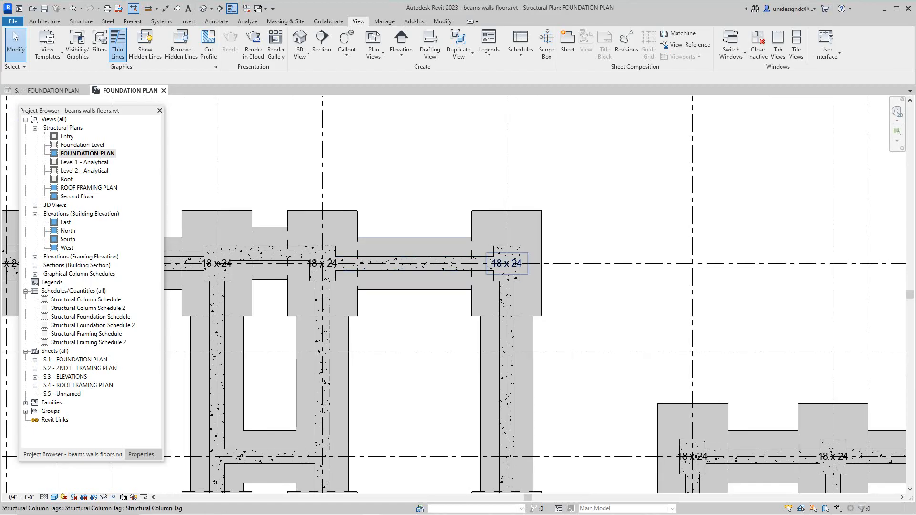
{"action": "scroll", "coordinate": [506, 281], "scroll_direction": "up", "scroll_amount": 1}
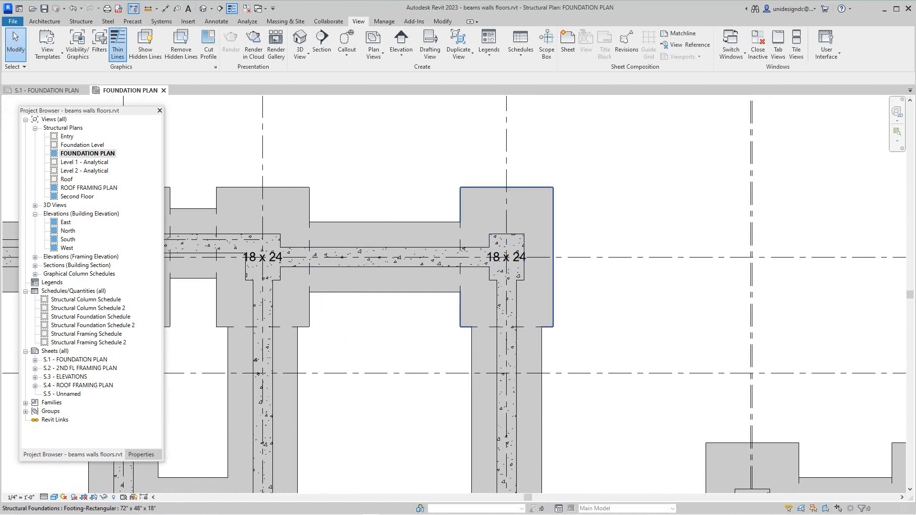
{"action": "scroll", "coordinate": [491, 193], "scroll_direction": "down", "scroll_amount": 1}
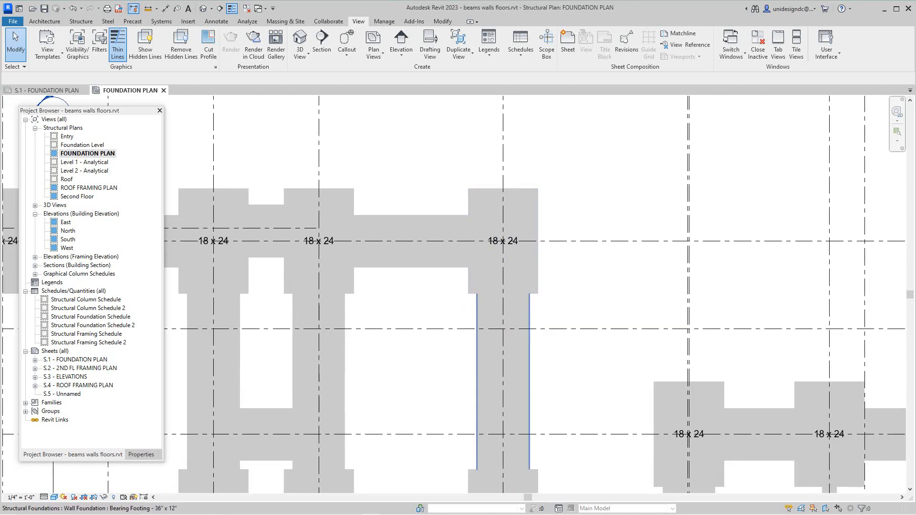
{"action": "scroll", "coordinate": [424, 301], "scroll_direction": "down", "scroll_amount": 1}
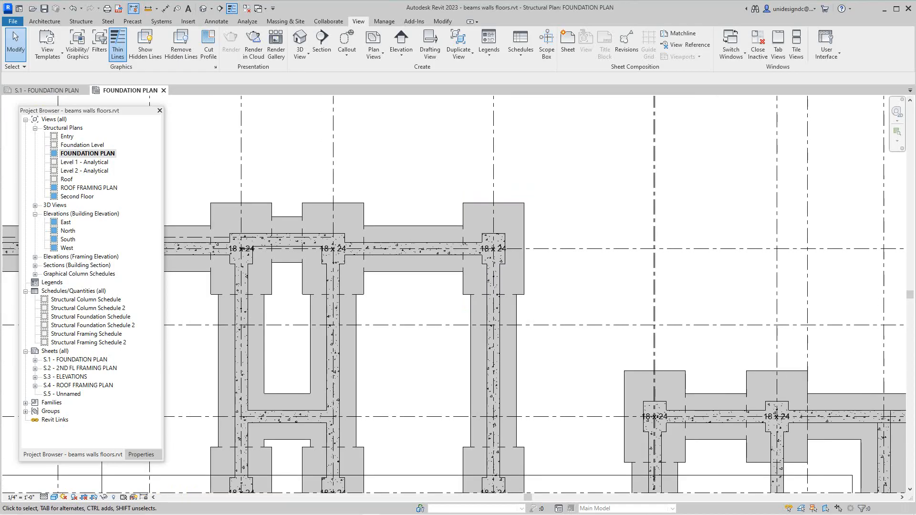
Cut a vertical section through the horizontal wall between the two upper 18 x 24 columns, facing the corner column, and open its view
{"action": "middle_click_drag", "start_coordinate": [425, 300], "coordinate": [426, 274]}
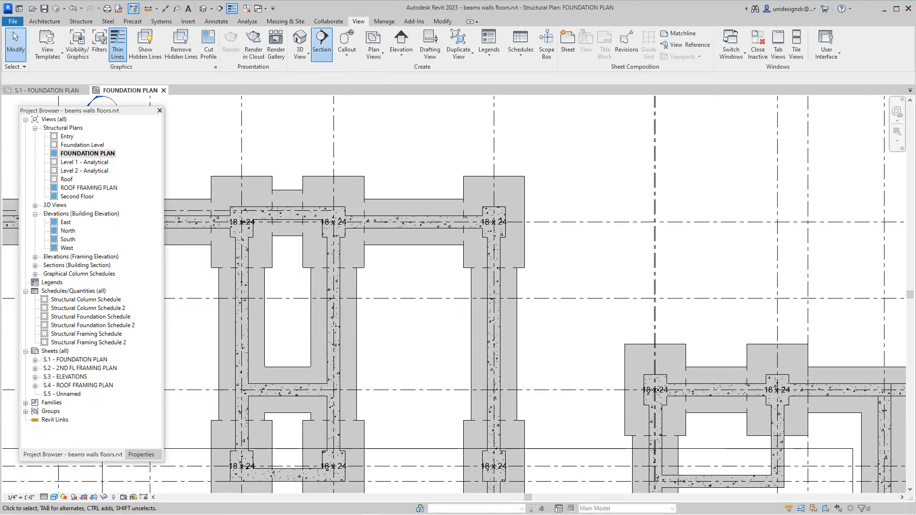
{"action": "left_click", "coordinate": [322, 45]}
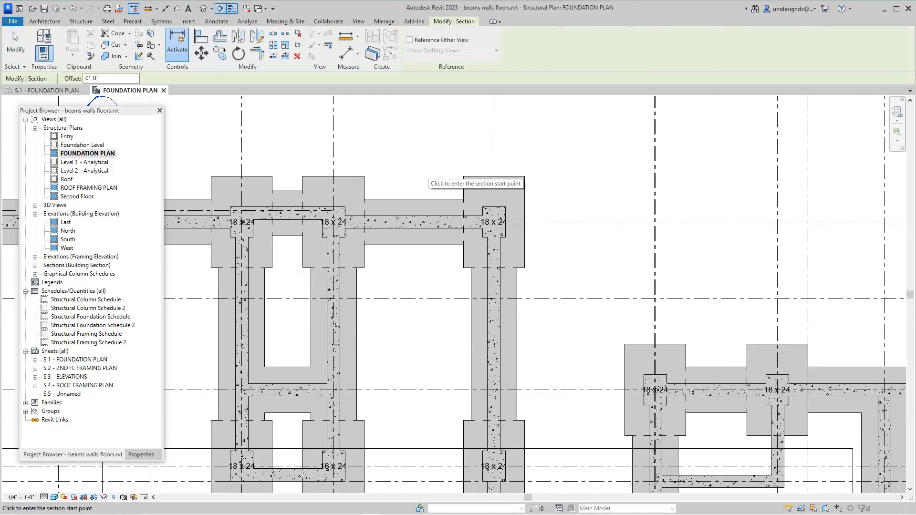
{"action": "left_click", "coordinate": [428, 176]}
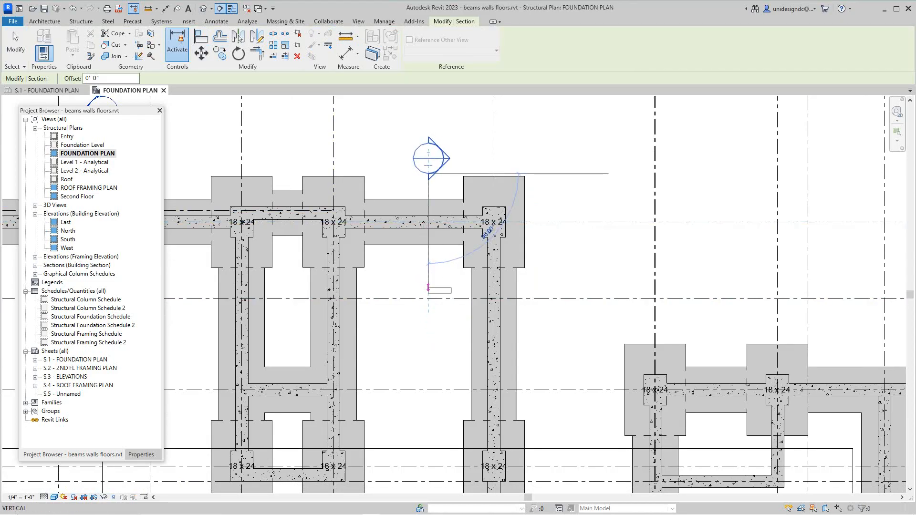
{"action": "left_click", "coordinate": [428, 287]}
{"action": "scroll", "coordinate": [519, 236], "scroll_direction": "up", "scroll_amount": 3}
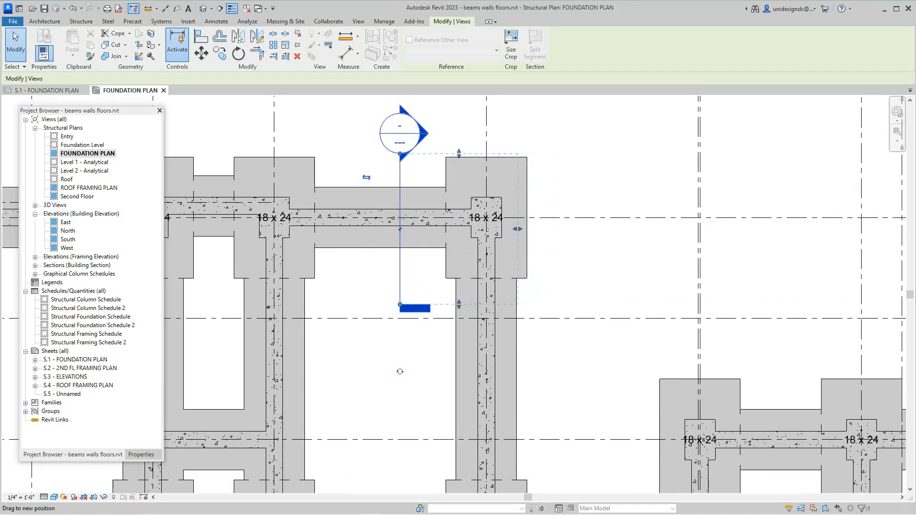
{"action": "left_click", "coordinate": [544, 248]}
{"action": "scroll", "coordinate": [544, 248], "scroll_direction": "down", "scroll_amount": 2}
{"action": "scroll", "coordinate": [482, 220], "scroll_direction": "up", "scroll_amount": 2}
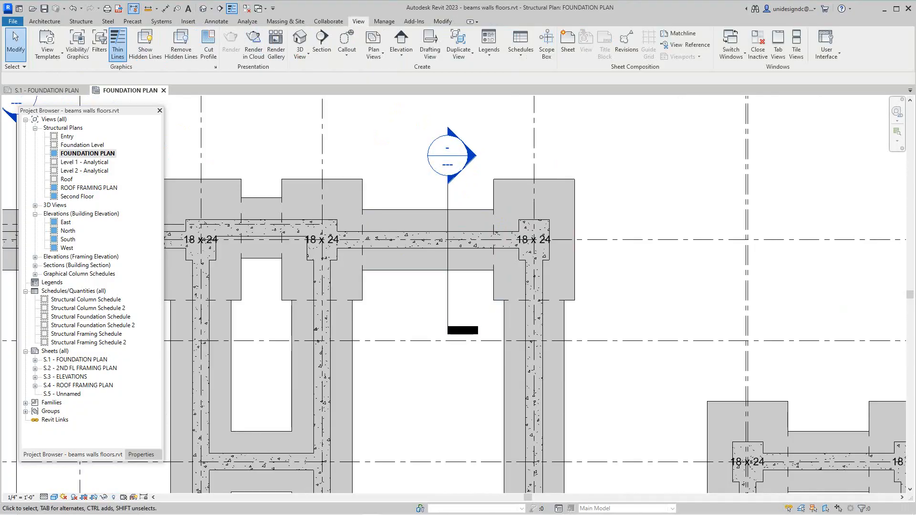
{"action": "double_click", "coordinate": [447, 155]}
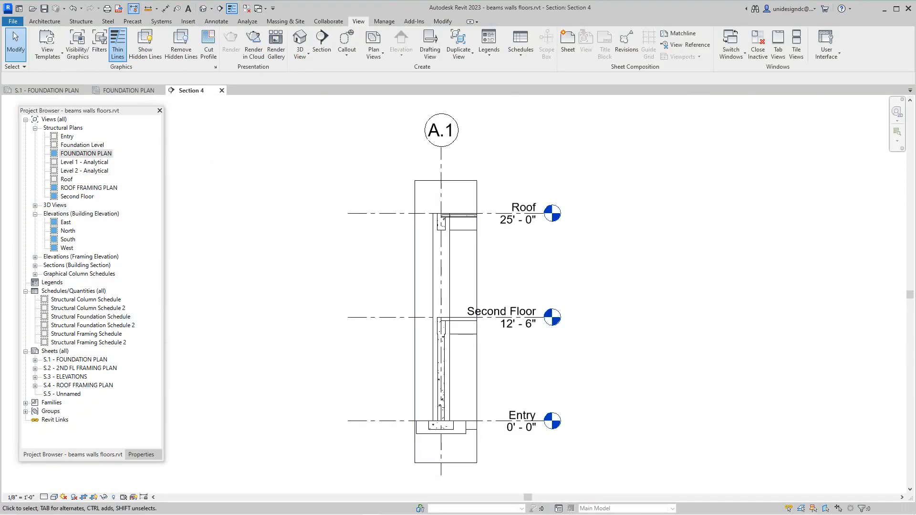
Examine how the concrete wall, column, wall foundation and rectangular footing meet at the Entry level in the section
{"action": "scroll", "coordinate": [452, 432], "scroll_direction": "up", "scroll_amount": 7}
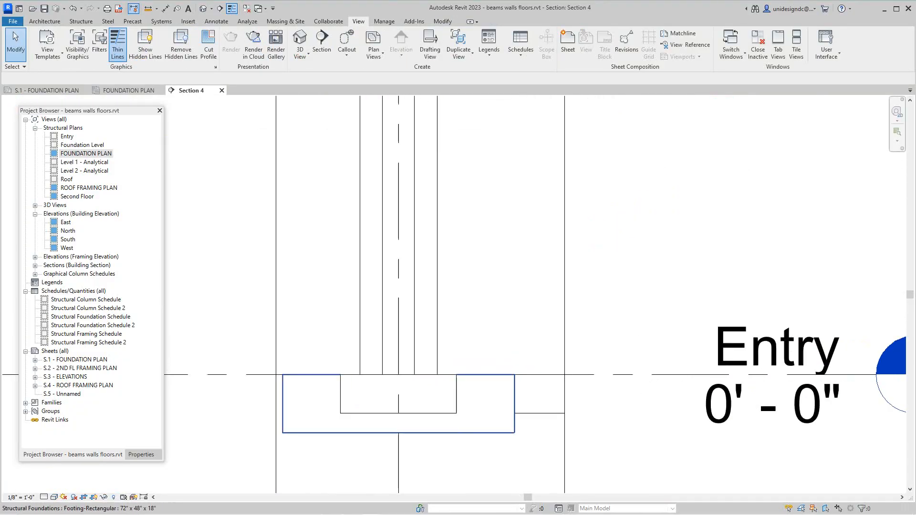
{"action": "scroll", "coordinate": [463, 413], "scroll_direction": "up", "scroll_amount": 1}
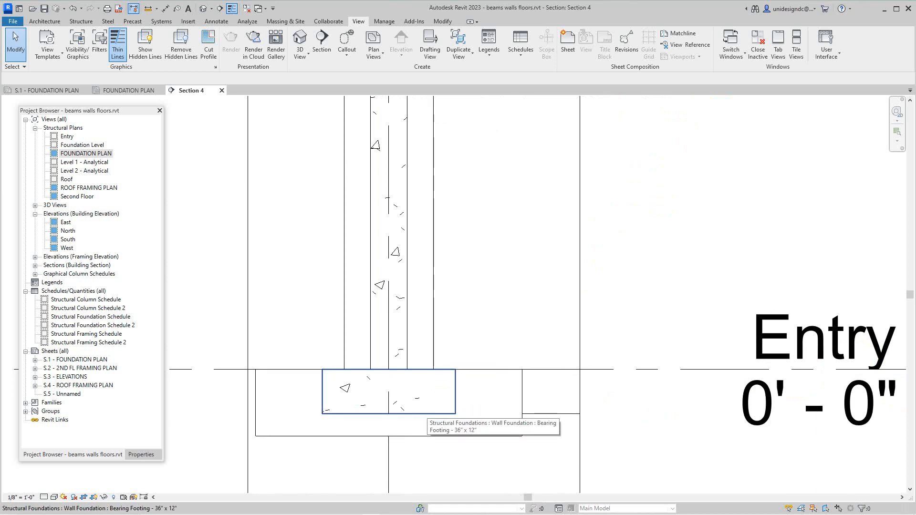
{"action": "scroll", "coordinate": [444, 396], "scroll_direction": "down", "scroll_amount": 4}
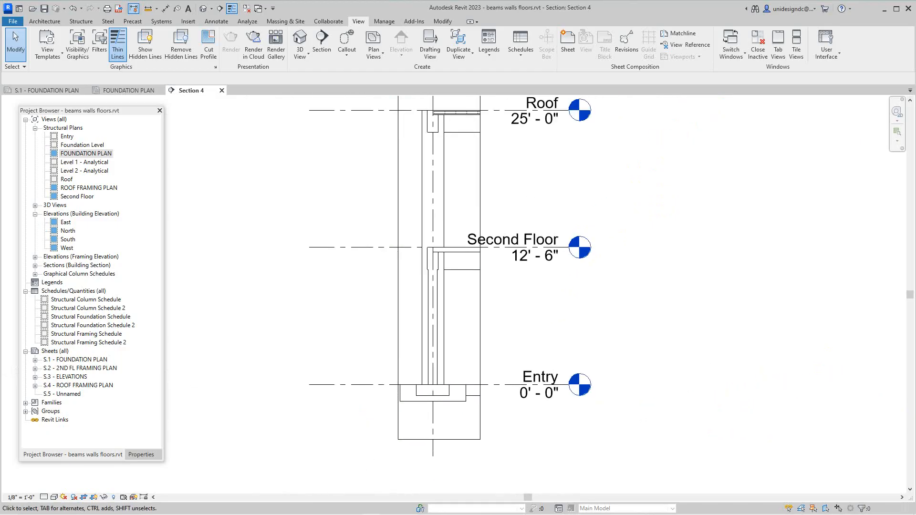
{"action": "middle_click_drag", "start_coordinate": [443, 397], "coordinate": [443, 408]}
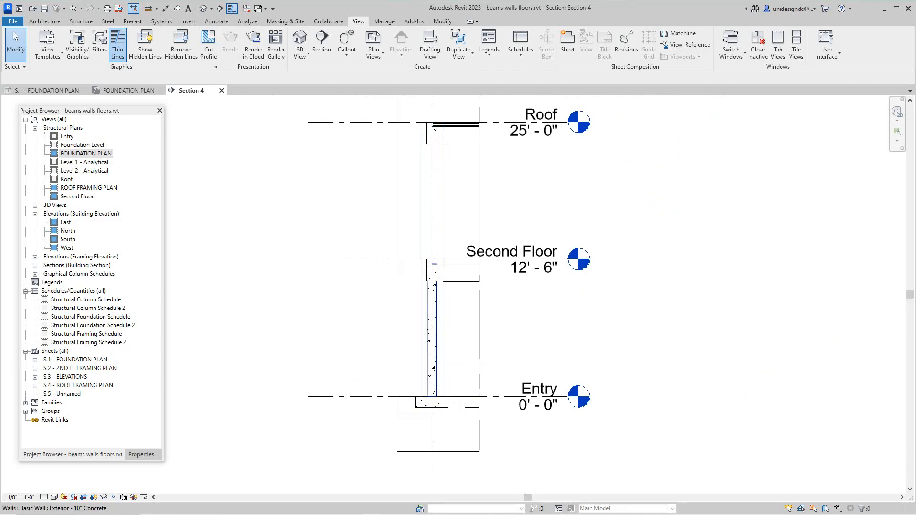
{"action": "scroll", "coordinate": [435, 408], "scroll_direction": "up", "scroll_amount": 2}
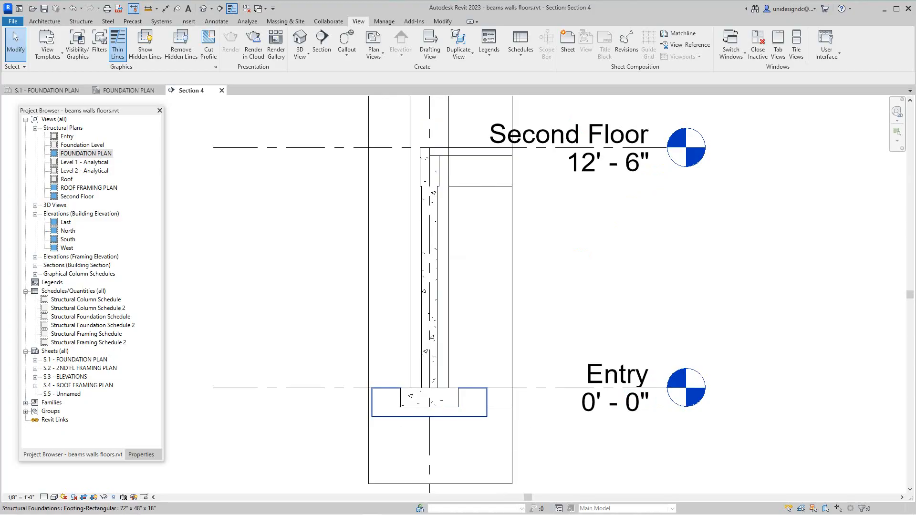
{"action": "scroll", "coordinate": [426, 366], "scroll_direction": "down", "scroll_amount": 2}
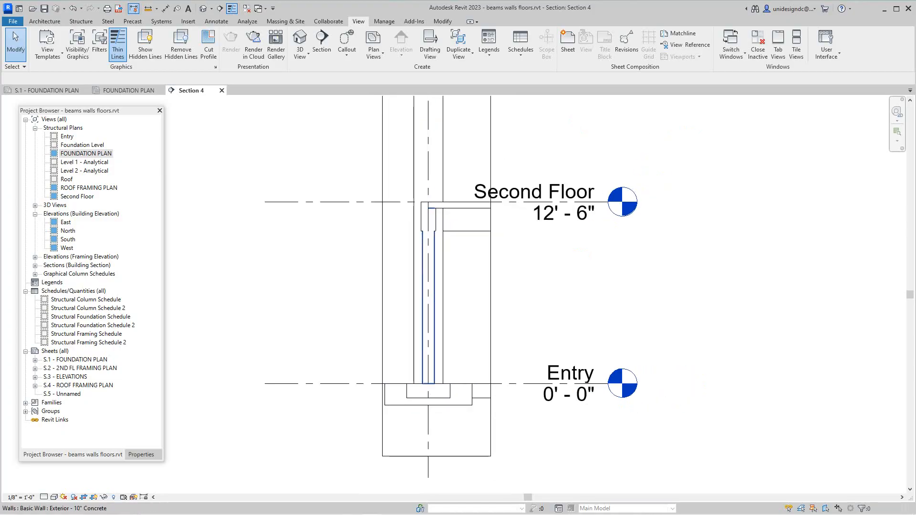
{"action": "middle_click_drag", "start_coordinate": [431, 268], "coordinate": [431, 301]}
{"action": "scroll", "coordinate": [434, 370], "scroll_direction": "up", "scroll_amount": 3}
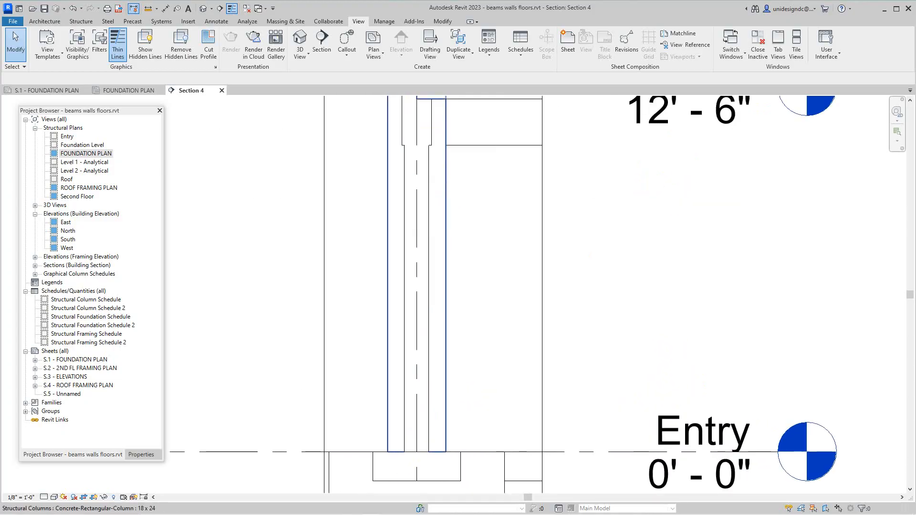
{"action": "middle_click_drag", "start_coordinate": [433, 369], "coordinate": [428, 250]}
{"action": "scroll", "coordinate": [425, 369], "scroll_direction": "up", "scroll_amount": 3}
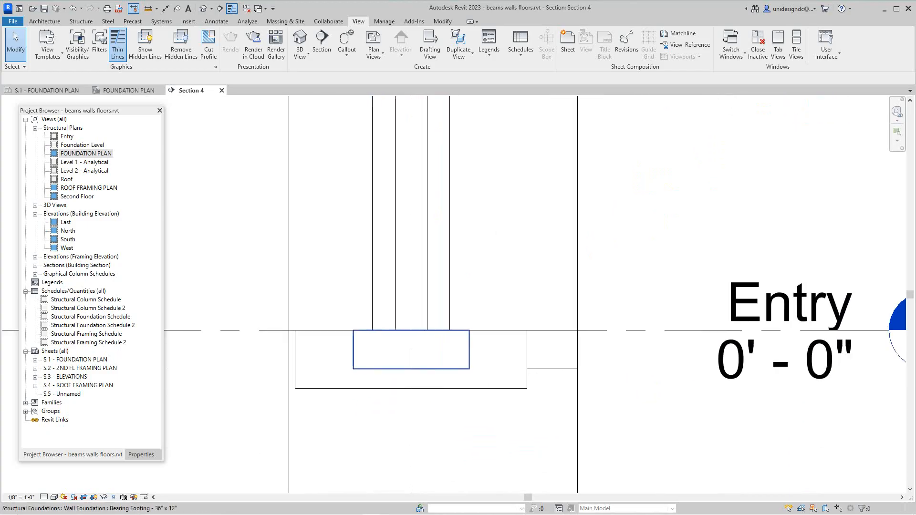
{"action": "scroll", "coordinate": [438, 352], "scroll_direction": "down", "scroll_amount": 6}
{"action": "scroll", "coordinate": [440, 346], "scroll_direction": "down", "scroll_amount": 2}
{"action": "middle_click_drag", "start_coordinate": [440, 346], "coordinate": [448, 401]}
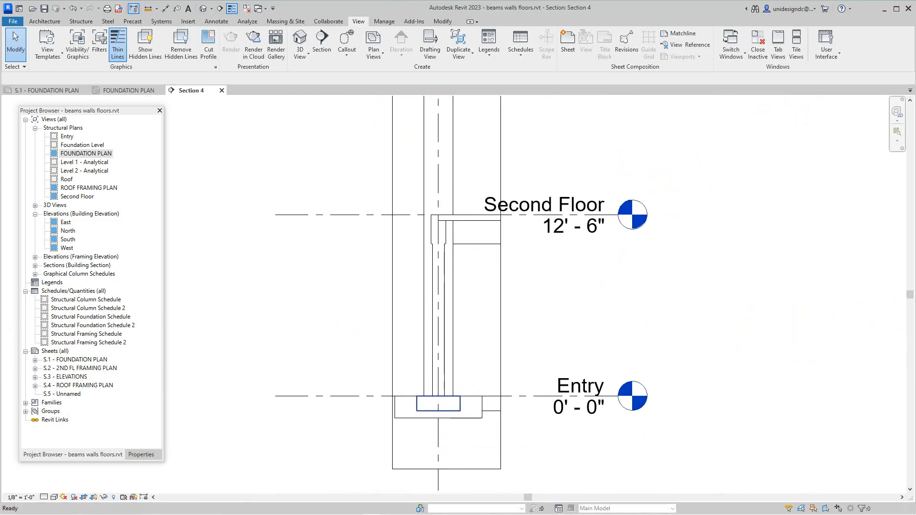
{"action": "scroll", "coordinate": [454, 369], "scroll_direction": "up", "scroll_amount": 3}
{"action": "middle_click_drag", "start_coordinate": [453, 368], "coordinate": [439, 393]}
{"action": "scroll", "coordinate": [425, 283], "scroll_direction": "down", "scroll_amount": 4}
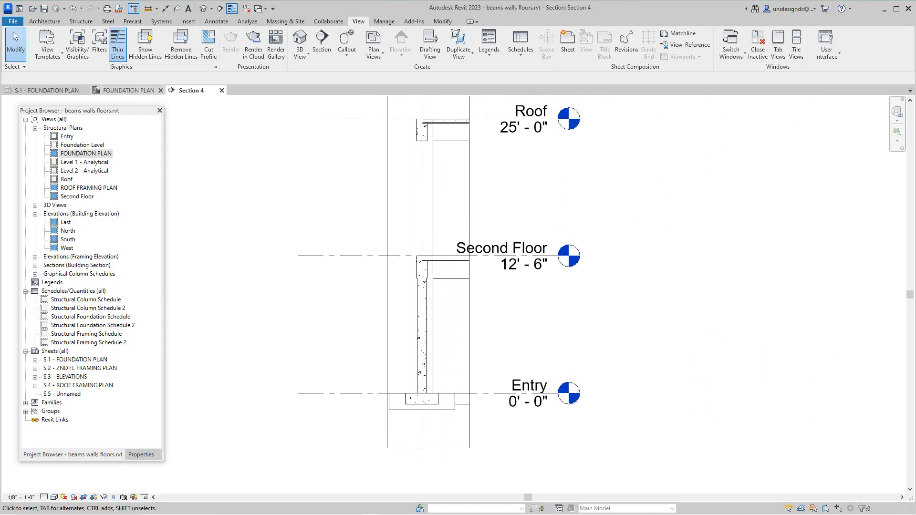
Return to the foundation plan and move the section line along the wall closer to the 18 x 24 corner column
{"action": "left_click", "coordinate": [129, 90]}
{"action": "scroll", "coordinate": [451, 240], "scroll_direction": "down", "scroll_amount": 1}
{"action": "scroll", "coordinate": [470, 267], "scroll_direction": "up", "scroll_amount": 5}
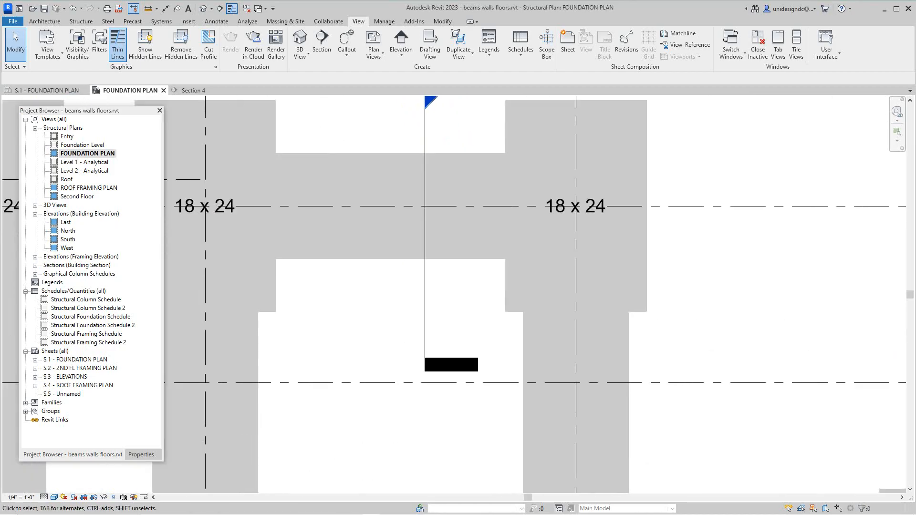
{"action": "scroll", "coordinate": [515, 238], "scroll_direction": "down", "scroll_amount": 4}
{"action": "middle_click_drag", "start_coordinate": [515, 239], "coordinate": [437, 272]}
{"action": "scroll", "coordinate": [501, 255], "scroll_direction": "up", "scroll_amount": 2}
{"action": "scroll", "coordinate": [453, 258], "scroll_direction": "up", "scroll_amount": 1}
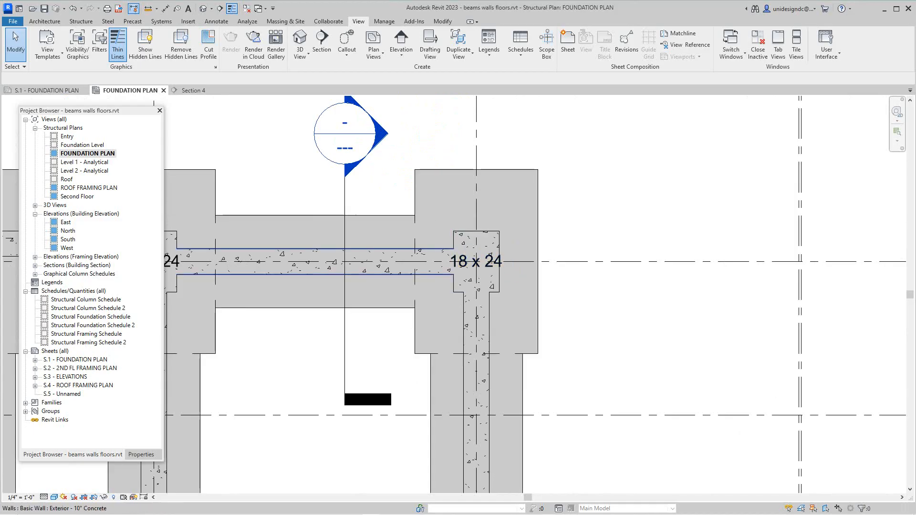
{"action": "left_click_drag", "start_coordinate": [345, 311], "coordinate": [380, 310]}
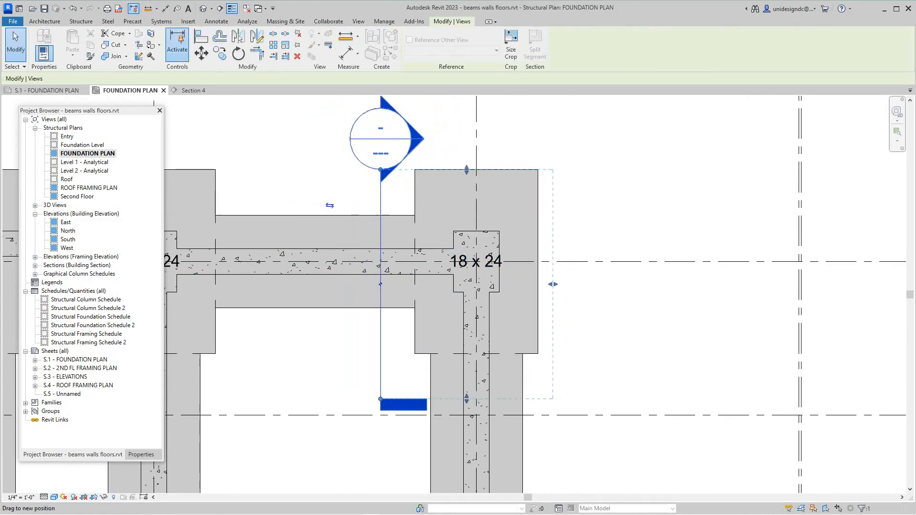
{"action": "key", "text": "Escape"}
{"action": "scroll", "coordinate": [576, 300], "scroll_direction": "up", "scroll_amount": 1}
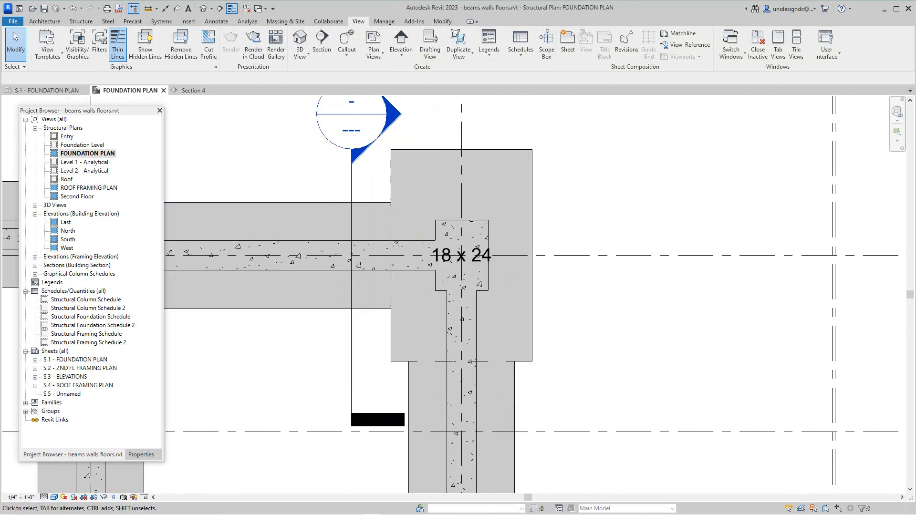
Reopen Section 4 and examine the wall and its footing between the Entry and Second Floor levels
{"action": "left_click", "coordinate": [193, 91]}
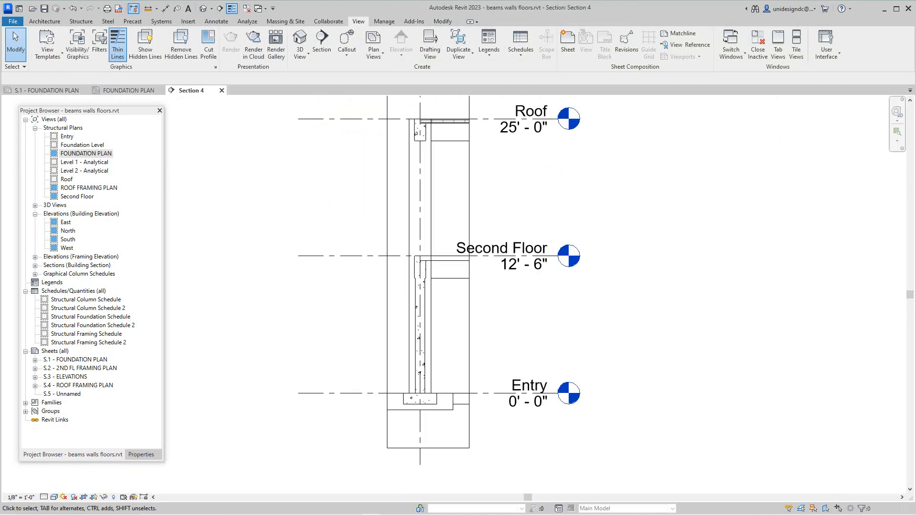
{"action": "scroll", "coordinate": [420, 401], "scroll_direction": "up", "scroll_amount": 4}
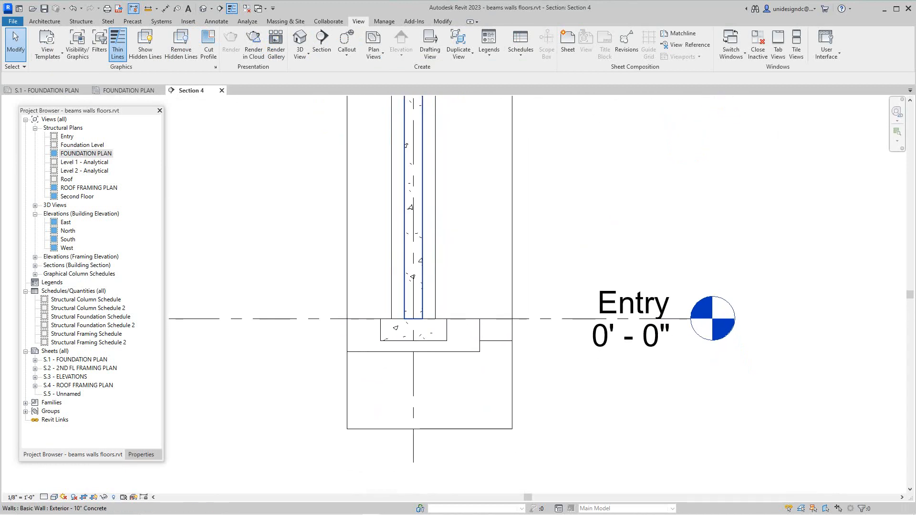
{"action": "middle_click_drag", "start_coordinate": [416, 279], "coordinate": [416, 353]}
{"action": "scroll", "coordinate": [415, 353], "scroll_direction": "up", "scroll_amount": 1}
{"action": "scroll", "coordinate": [415, 354], "scroll_direction": "down", "scroll_amount": 2}
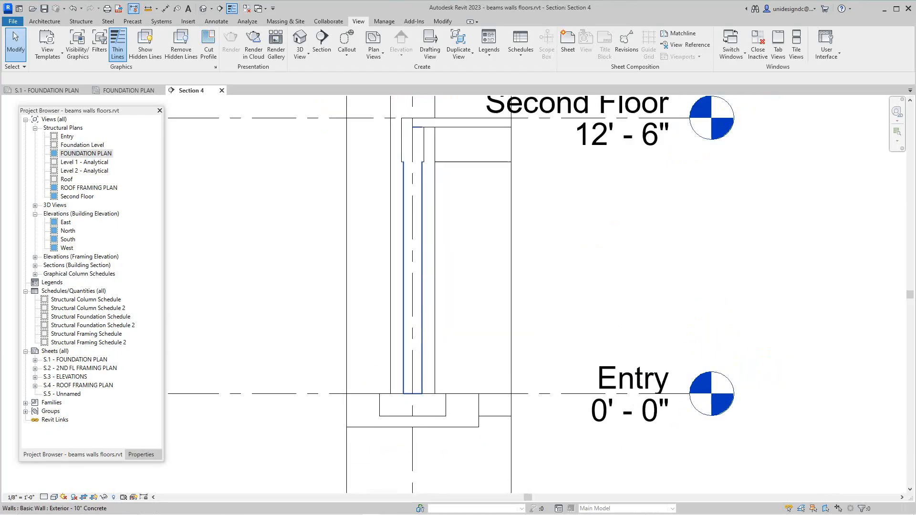
{"action": "scroll", "coordinate": [424, 395], "scroll_direction": "up", "scroll_amount": 4}
{"action": "scroll", "coordinate": [421, 351], "scroll_direction": "down", "scroll_amount": 7}
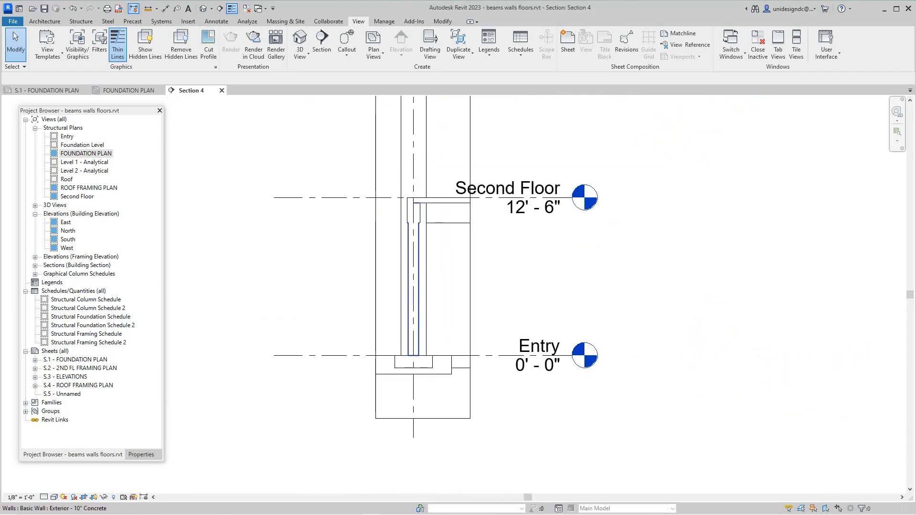
{"action": "middle_click_drag", "start_coordinate": [419, 335], "coordinate": [430, 377]}
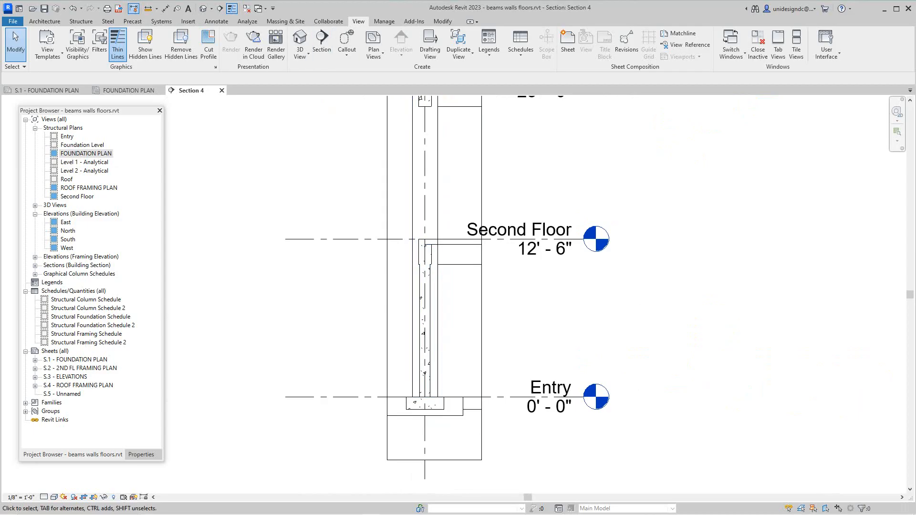
Start rebar placement in the foundation plan, choose rebar shape T1, and leave the command without placing a bar
{"action": "key", "text": "ctrl+Tab"}
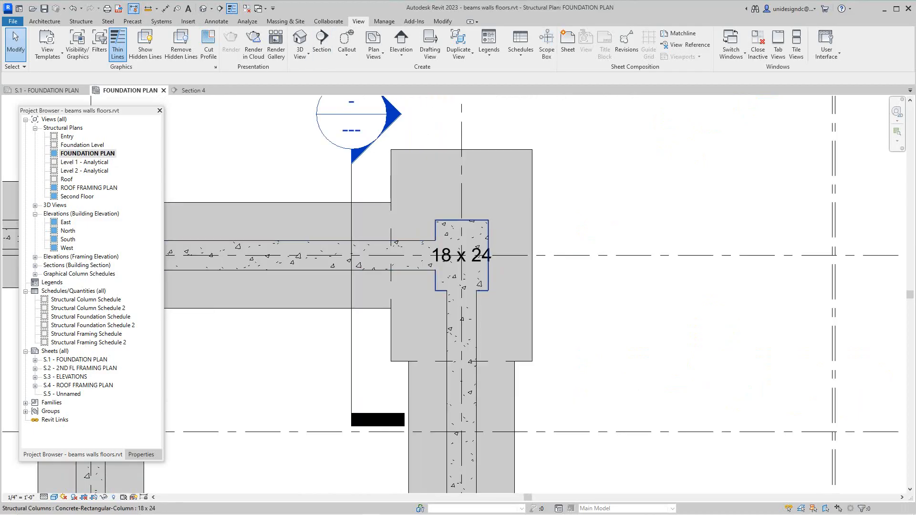
{"action": "scroll", "coordinate": [445, 233], "scroll_direction": "up", "scroll_amount": 3}
{"action": "middle_click_drag", "start_coordinate": [444, 233], "coordinate": [462, 272]}
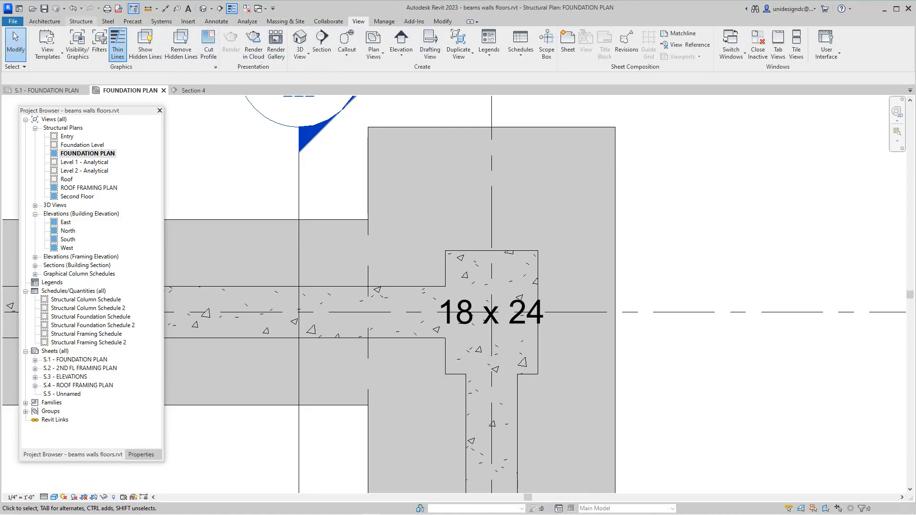
{"action": "left_click", "coordinate": [81, 22]}
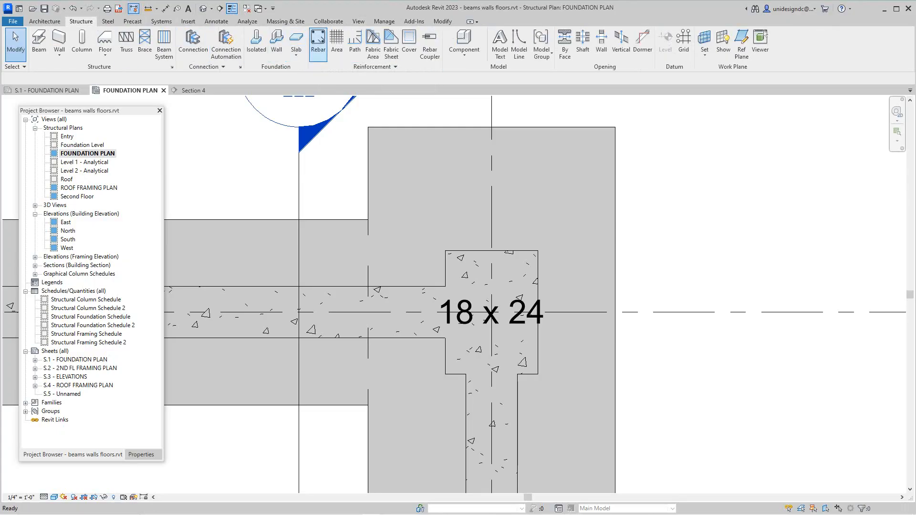
{"action": "left_click", "coordinate": [318, 42]}
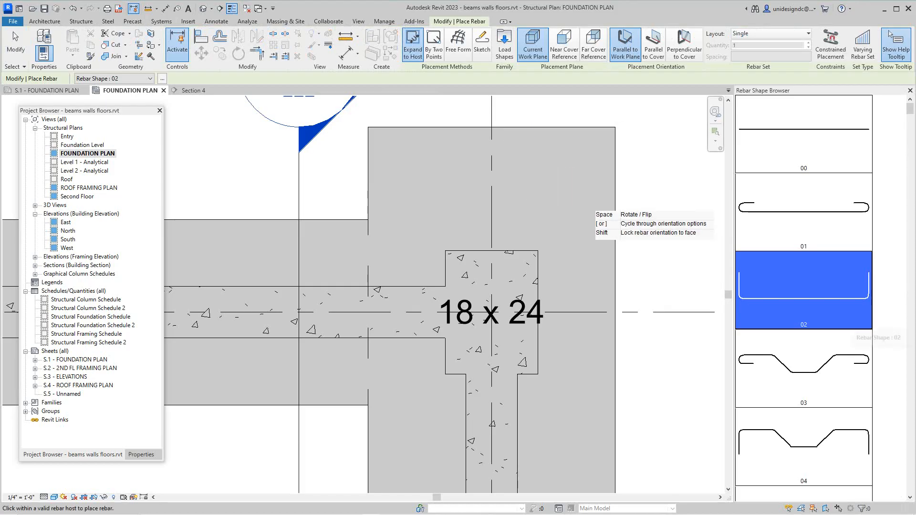
{"action": "scroll", "coordinate": [844, 315], "scroll_direction": "down", "scroll_amount": 5}
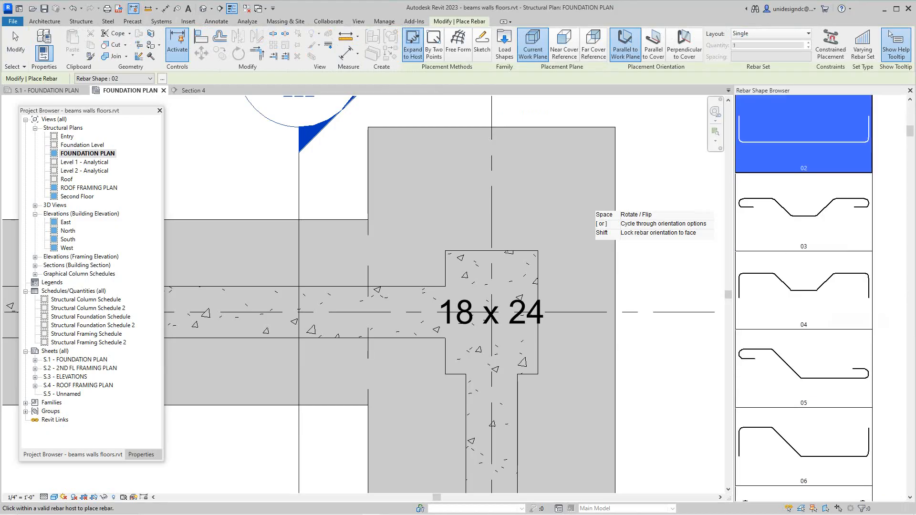
{"action": "scroll", "coordinate": [844, 315], "scroll_direction": "down", "scroll_amount": 10}
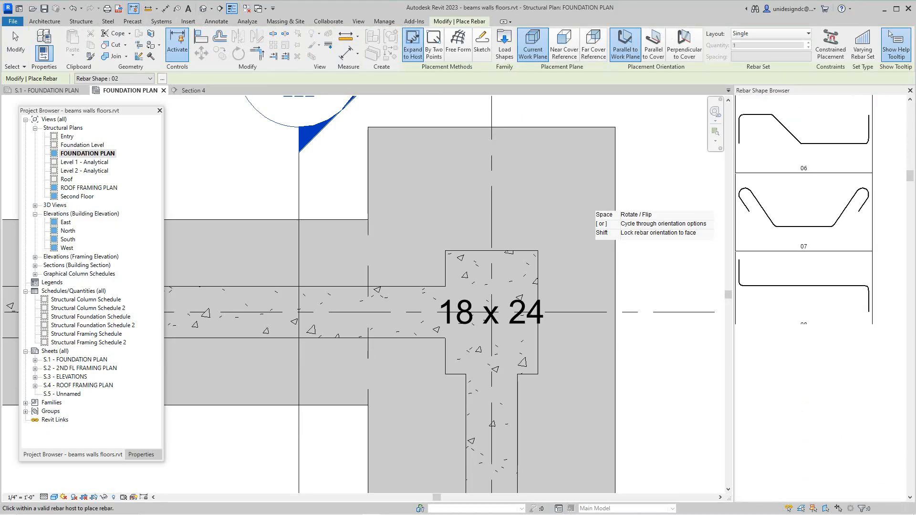
{"action": "scroll", "coordinate": [804, 295], "scroll_direction": "down", "scroll_amount": 10}
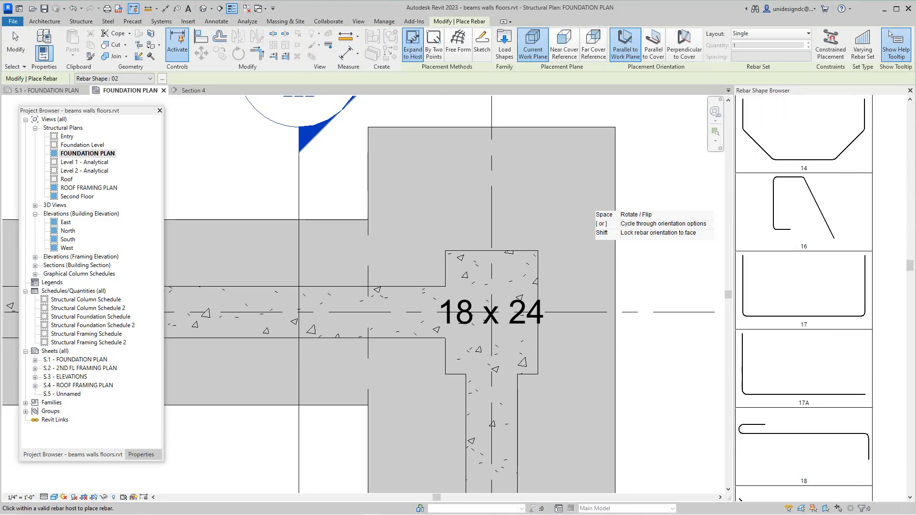
{"action": "scroll", "coordinate": [804, 296], "scroll_direction": "down", "scroll_amount": 15}
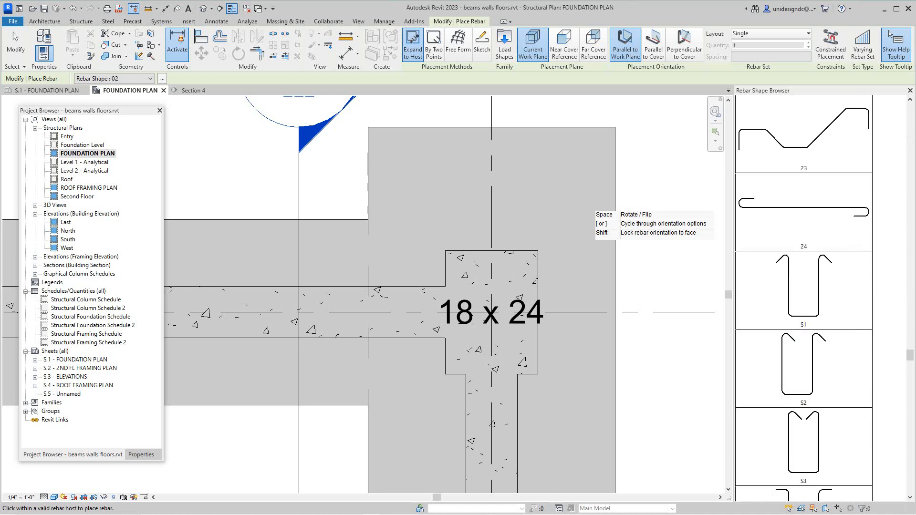
{"action": "scroll", "coordinate": [804, 296], "scroll_direction": "down", "scroll_amount": 3}
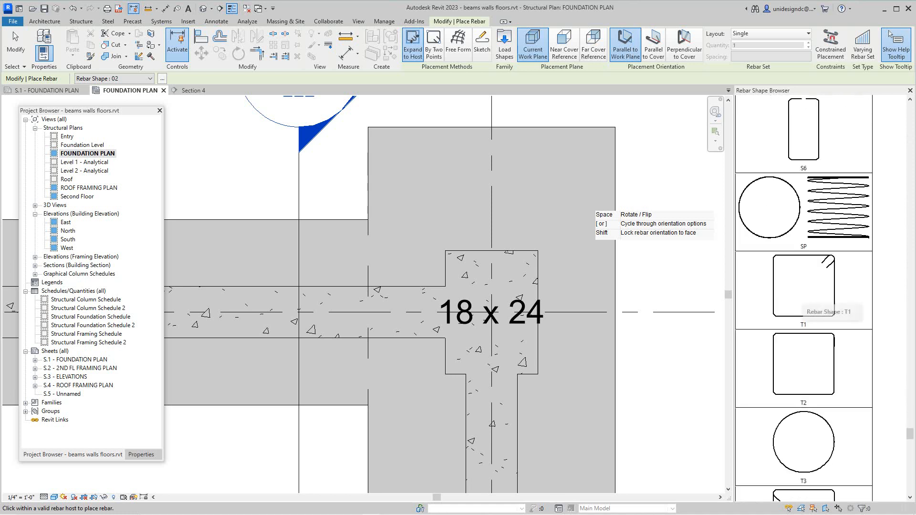
{"action": "left_click", "coordinate": [811, 305]}
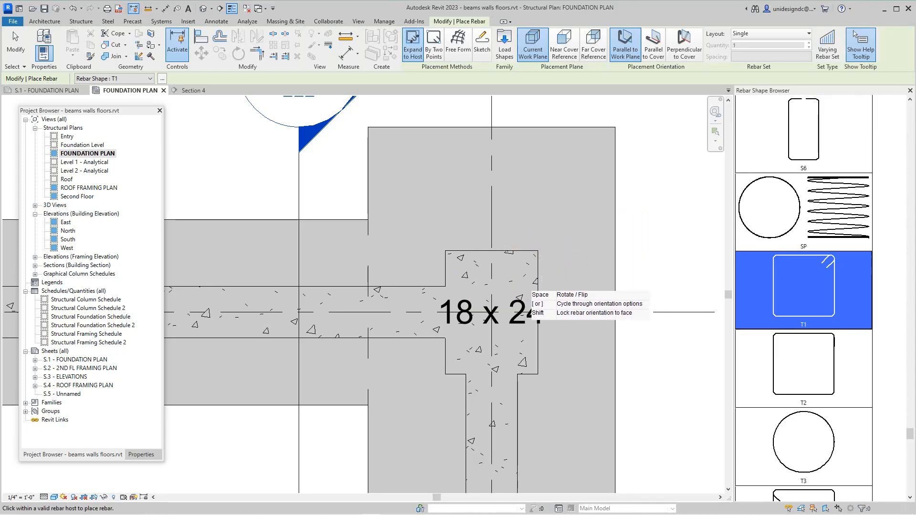
{"action": "scroll", "coordinate": [451, 329], "scroll_direction": "down", "scroll_amount": 5}
{"action": "scroll", "coordinate": [450, 331], "scroll_direction": "up", "scroll_amount": 6}
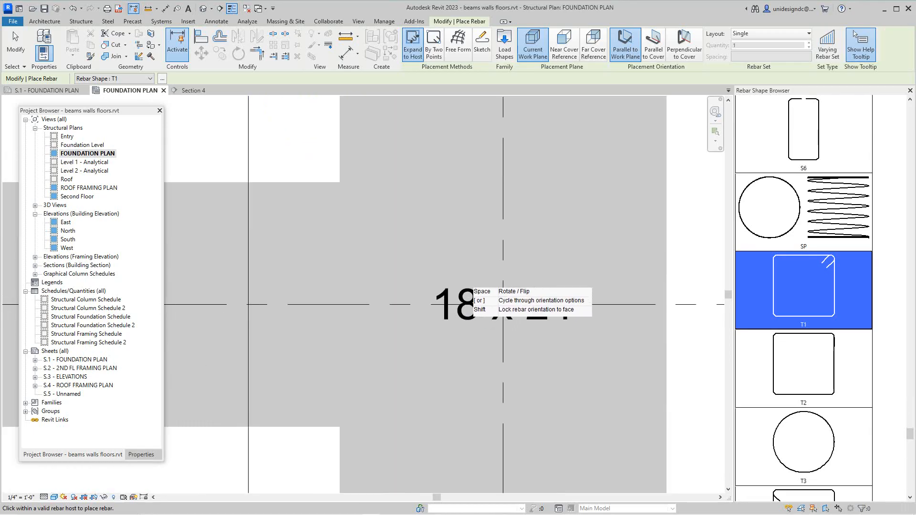
{"action": "scroll", "coordinate": [463, 320], "scroll_direction": "down", "scroll_amount": 2}
{"action": "scroll", "coordinate": [481, 308], "scroll_direction": "up", "scroll_amount": 1}
{"action": "right_click", "coordinate": [482, 308]}
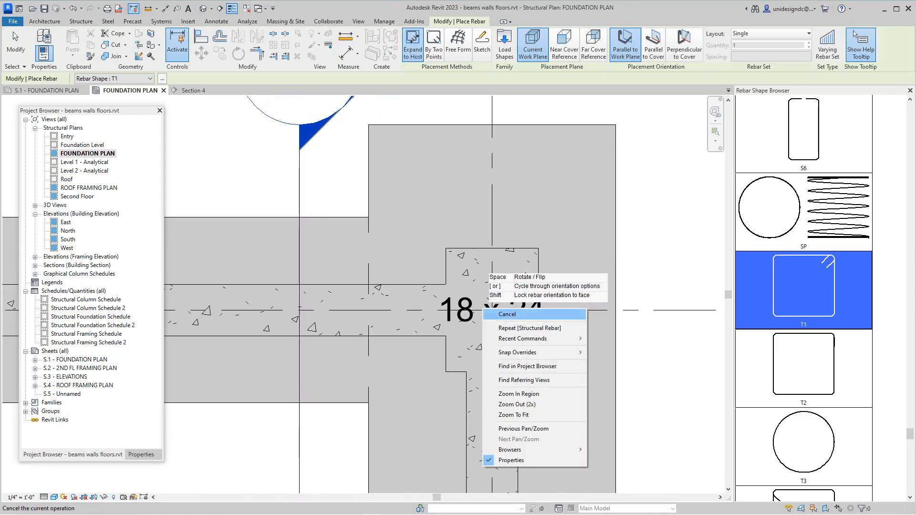
{"action": "left_click", "coordinate": [500, 314]}
Examine the concrete wall, column and footing between the Entry and Roof levels in Section 4
{"action": "scroll", "coordinate": [598, 306], "scroll_direction": "down", "scroll_amount": 5}
{"action": "scroll", "coordinate": [599, 305], "scroll_direction": "down", "scroll_amount": 2}
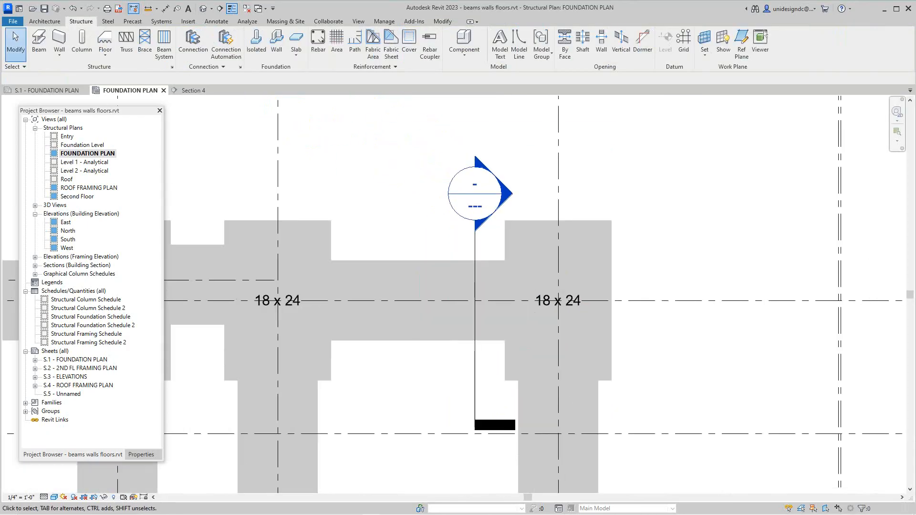
{"action": "scroll", "coordinate": [599, 306], "scroll_direction": "up", "scroll_amount": 3}
{"action": "scroll", "coordinate": [454, 306], "scroll_direction": "down", "scroll_amount": 4}
{"action": "scroll", "coordinate": [453, 306], "scroll_direction": "up", "scroll_amount": 3}
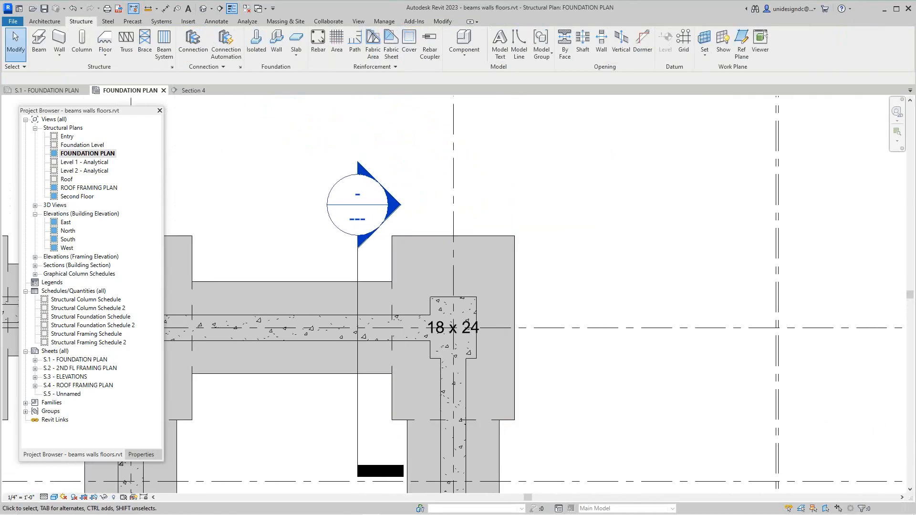
{"action": "left_click", "coordinate": [194, 91]}
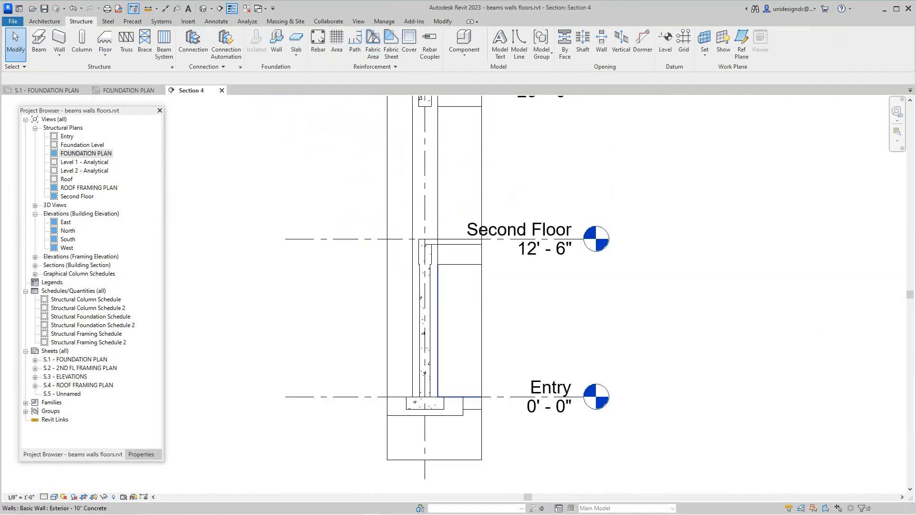
{"action": "scroll", "coordinate": [422, 338], "scroll_direction": "up", "scroll_amount": 3}
{"action": "scroll", "coordinate": [422, 338], "scroll_direction": "down", "scroll_amount": 4}
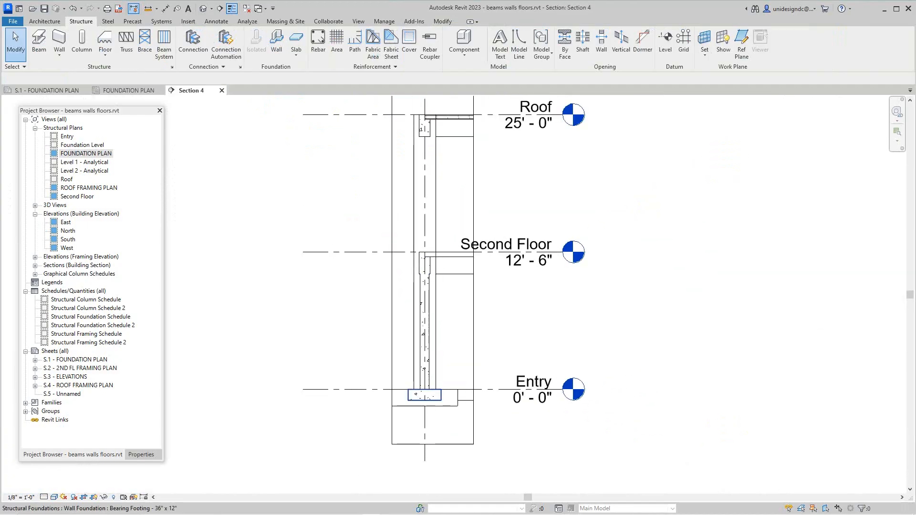
{"action": "scroll", "coordinate": [441, 399], "scroll_direction": "up", "scroll_amount": 3}
{"action": "scroll", "coordinate": [422, 327], "scroll_direction": "down", "scroll_amount": 3}
{"action": "middle_click_drag", "start_coordinate": [422, 327], "coordinate": [427, 330]}
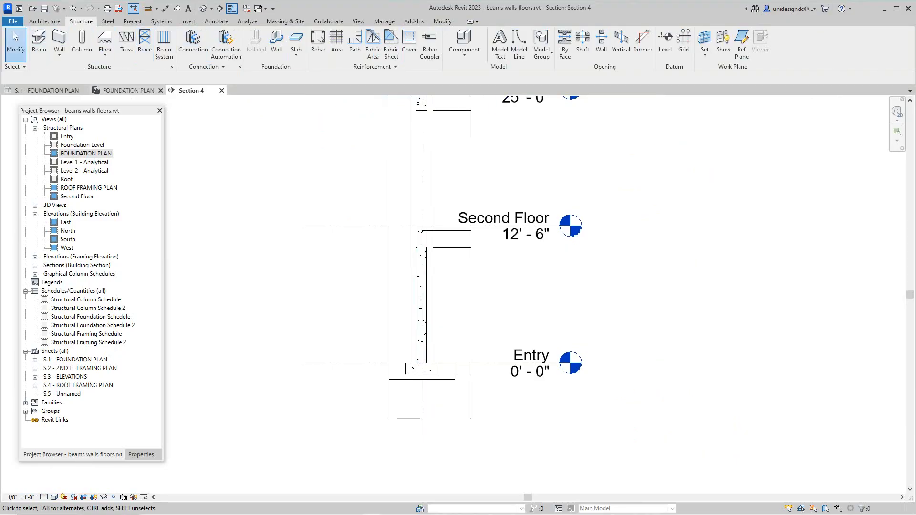
Restart rebar placement in the foundation plan and try shape T1 on the near cover reference, perpendicular to cover, at the 18 x 24 corner column
{"action": "left_click", "coordinate": [129, 91]}
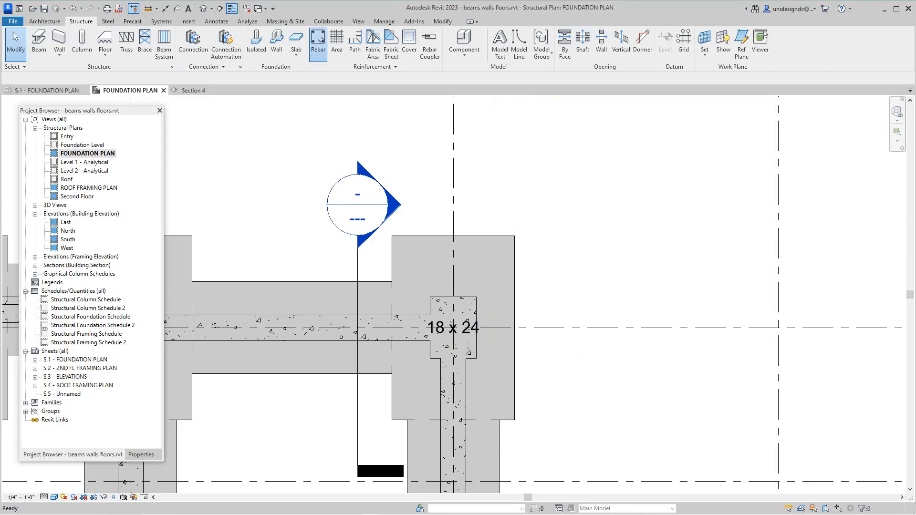
{"action": "left_click", "coordinate": [318, 43]}
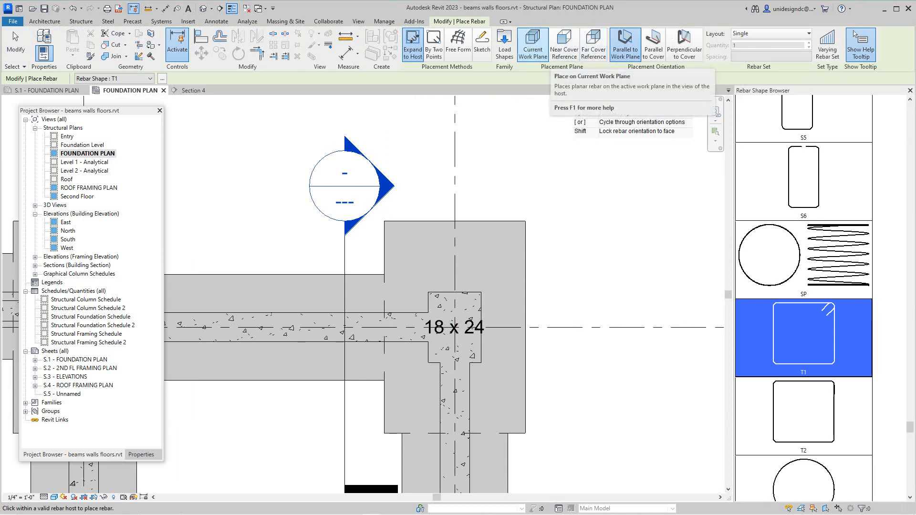
{"action": "key", "text": "]"}
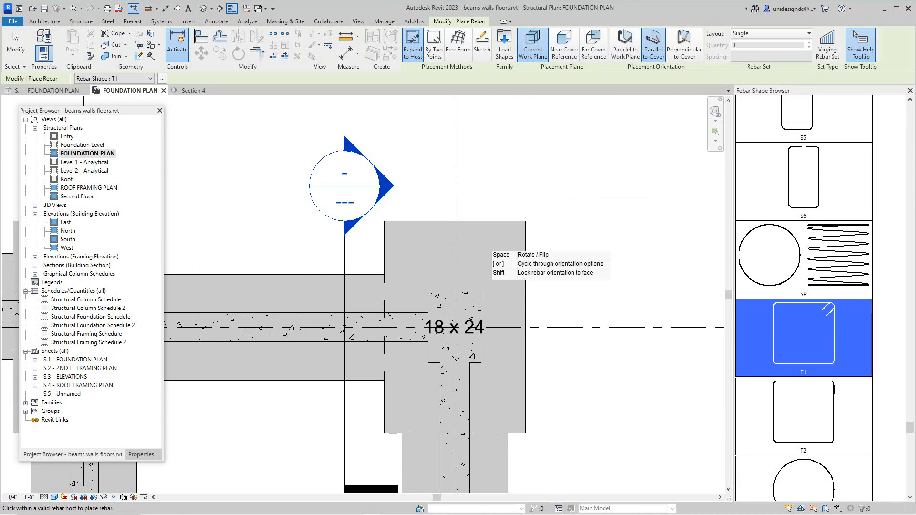
{"action": "scroll", "coordinate": [458, 324], "scroll_direction": "up", "scroll_amount": 1}
{"action": "key", "text": "]"}
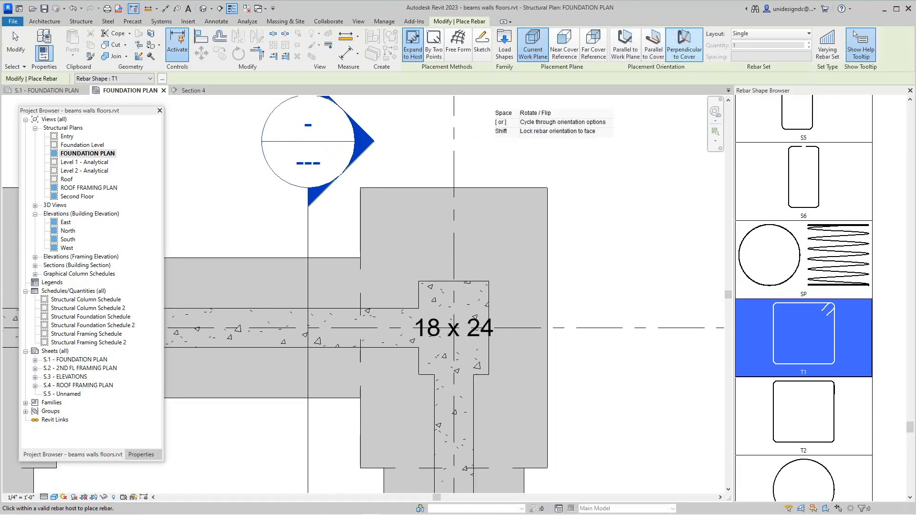
{"action": "scroll", "coordinate": [460, 311], "scroll_direction": "up", "scroll_amount": 1}
{"action": "scroll", "coordinate": [460, 310], "scroll_direction": "up", "scroll_amount": 3}
{"action": "scroll", "coordinate": [459, 253], "scroll_direction": "down", "scroll_amount": 3}
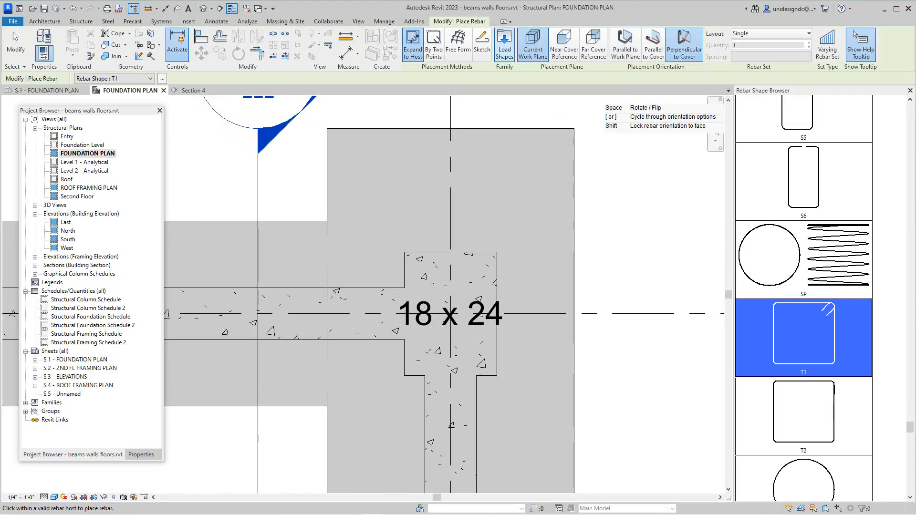
{"action": "left_click", "coordinate": [564, 45]}
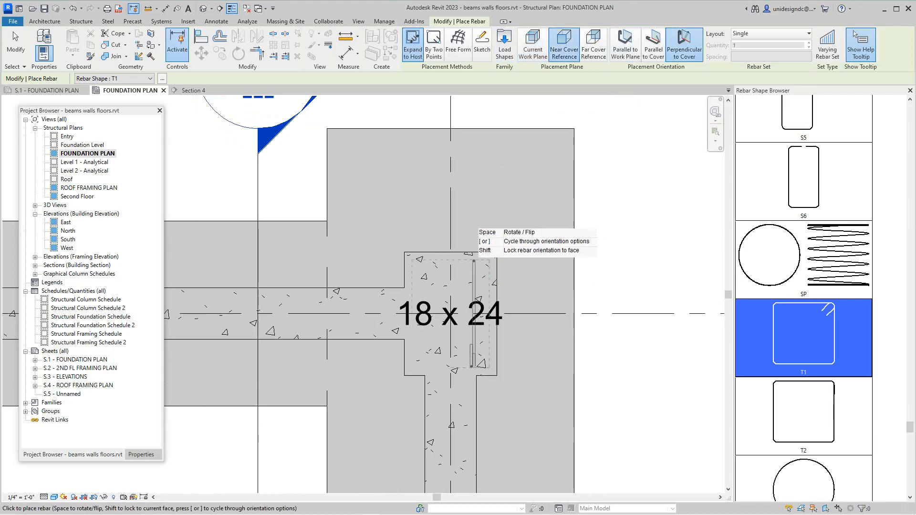
{"action": "scroll", "coordinate": [479, 224], "scroll_direction": "down", "scroll_amount": 3}
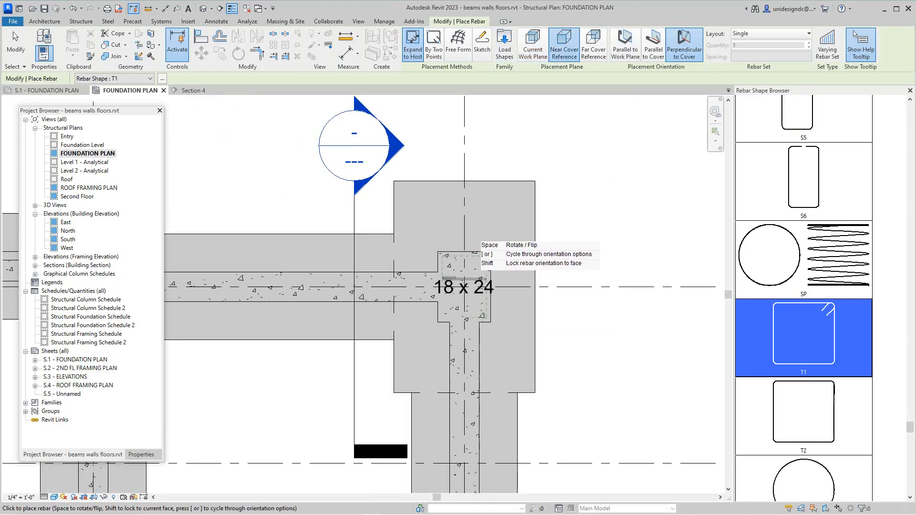
{"action": "scroll", "coordinate": [475, 275], "scroll_direction": "up", "scroll_amount": 3}
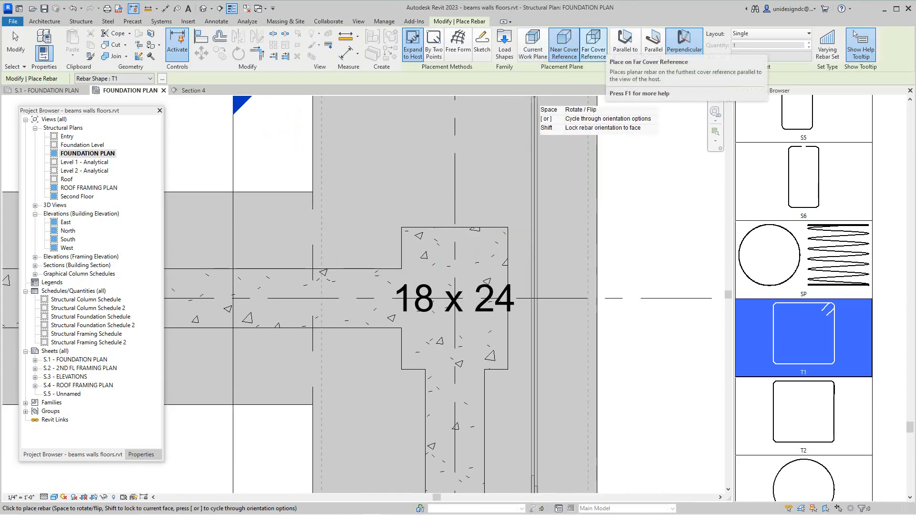
Place a T1 tie inside the 18 x 24 corner column on the far cover reference, oriented parallel to the work plane
{"action": "left_click", "coordinate": [594, 48]}
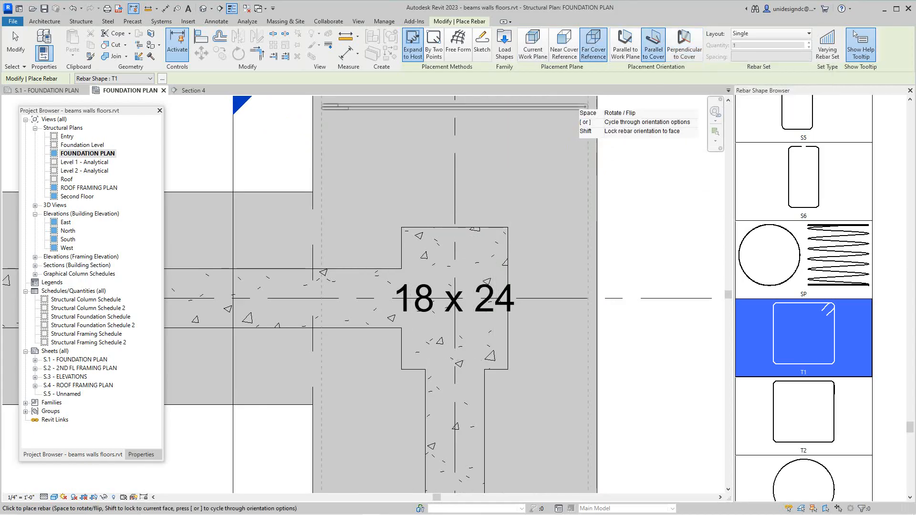
{"action": "left_click", "coordinate": [684, 45]}
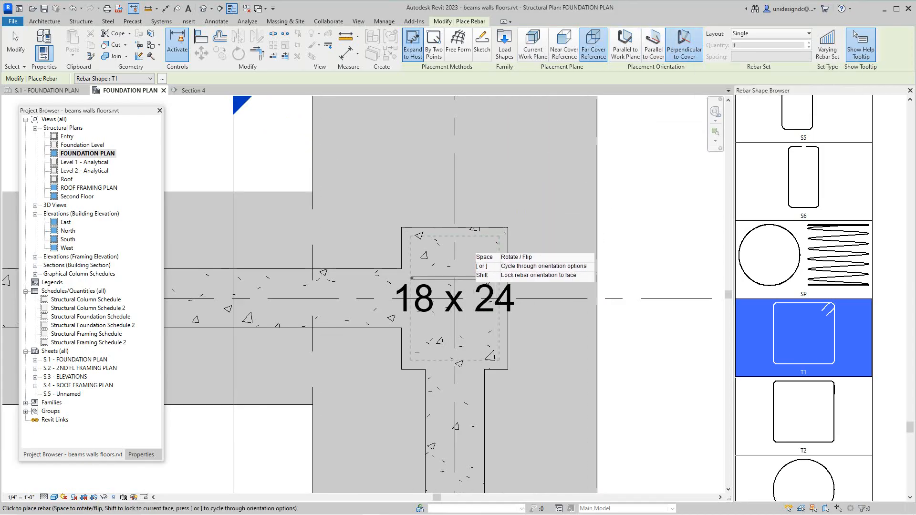
{"action": "scroll", "coordinate": [466, 301], "scroll_direction": "up", "scroll_amount": 1}
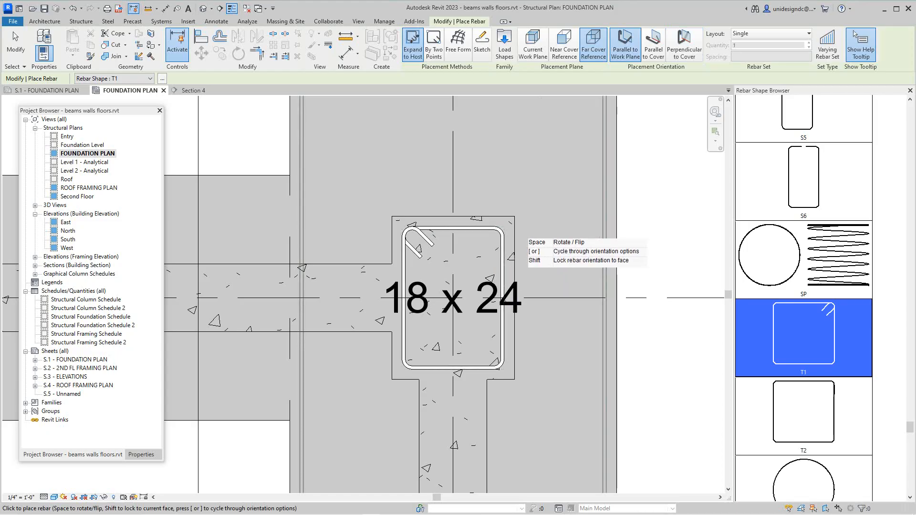
{"action": "scroll", "coordinate": [699, 194], "scroll_direction": "down", "scroll_amount": 1}
{"action": "scroll", "coordinate": [675, 214], "scroll_direction": "up", "scroll_amount": 2}
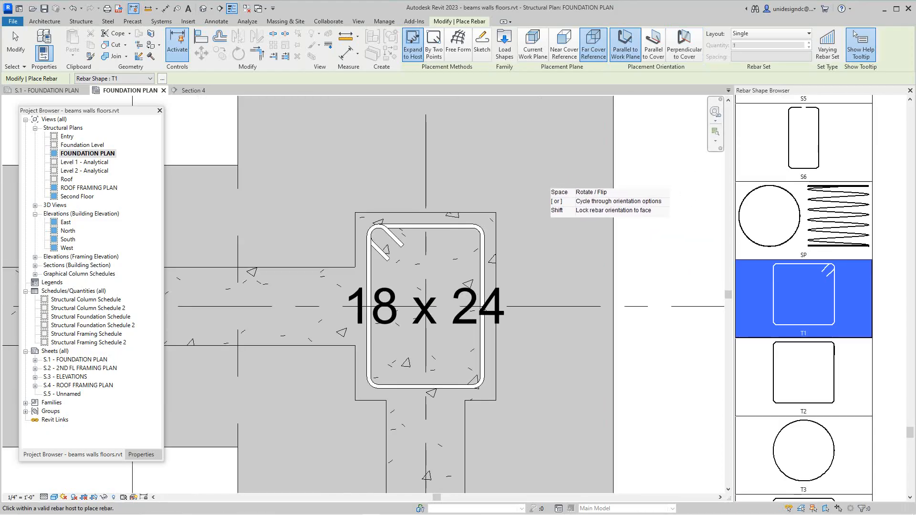
{"action": "right_click", "coordinate": [670, 228]}
{"action": "left_click", "coordinate": [692, 233]}
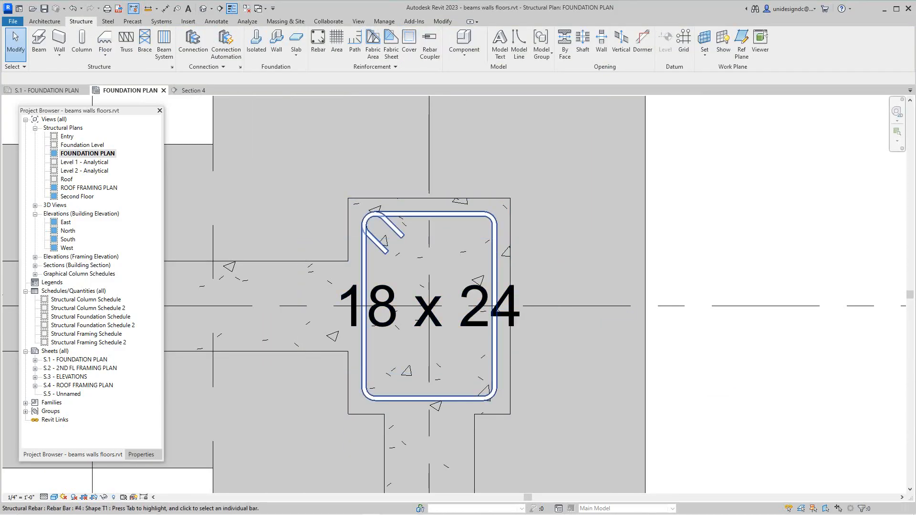
Set the T1 column tie's layout to Maximum Spacing with a spacing of 0' 4"
{"action": "scroll", "coordinate": [555, 253], "scroll_direction": "down", "scroll_amount": 4}
{"action": "scroll", "coordinate": [599, 258], "scroll_direction": "up", "scroll_amount": 3}
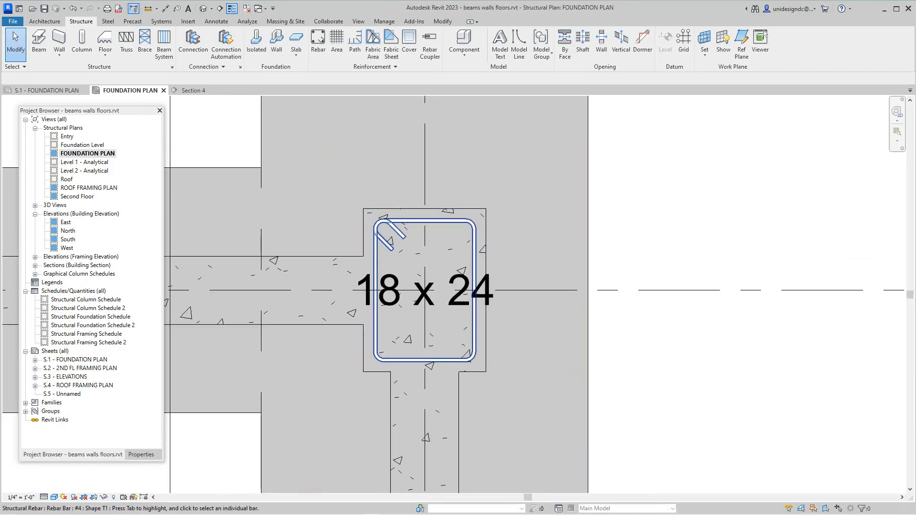
{"action": "left_click", "coordinate": [475, 267]}
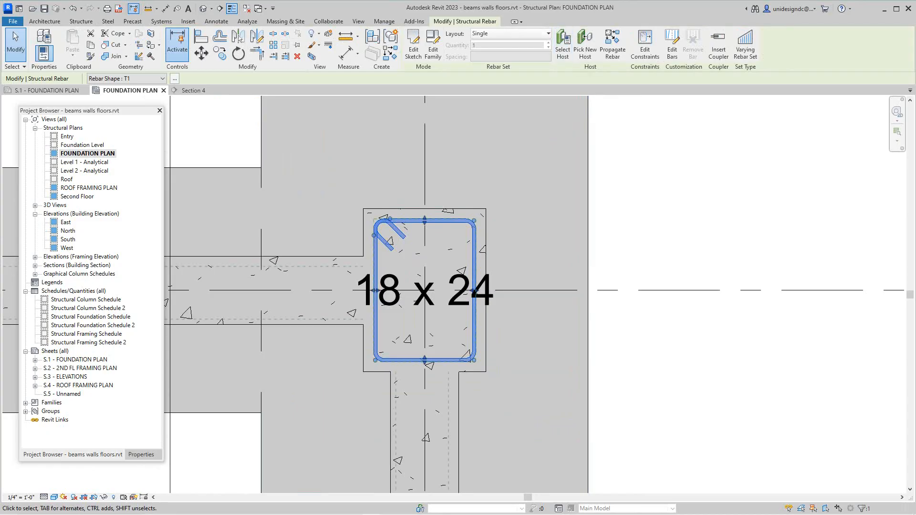
{"action": "left_click", "coordinate": [548, 33]}
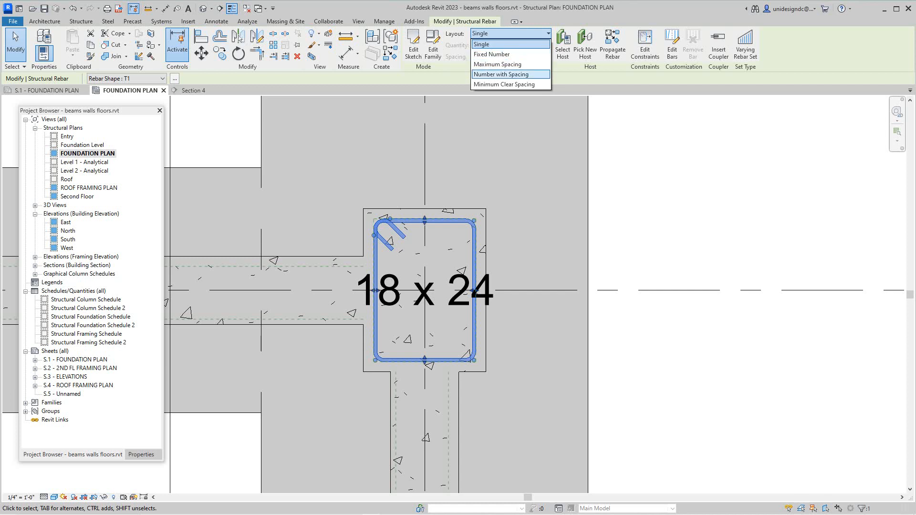
{"action": "left_click", "coordinate": [497, 64]}
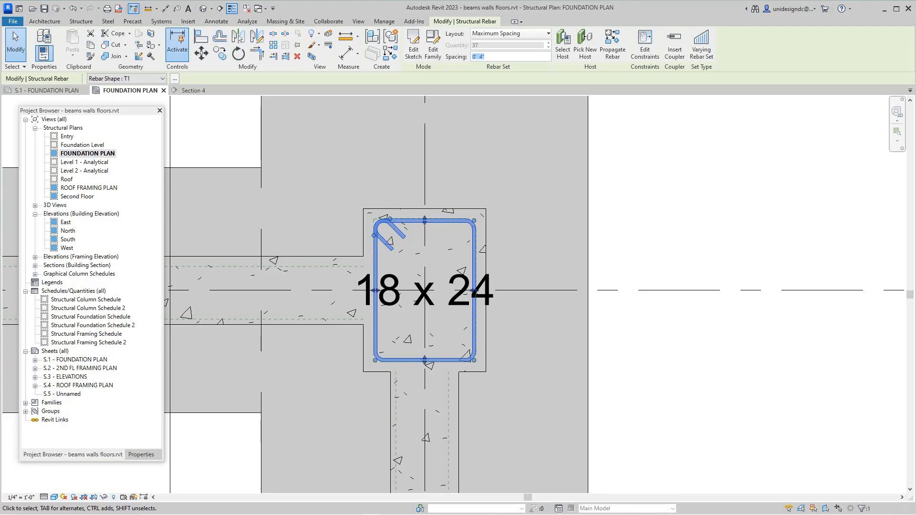
{"action": "key", "text": "Return"}
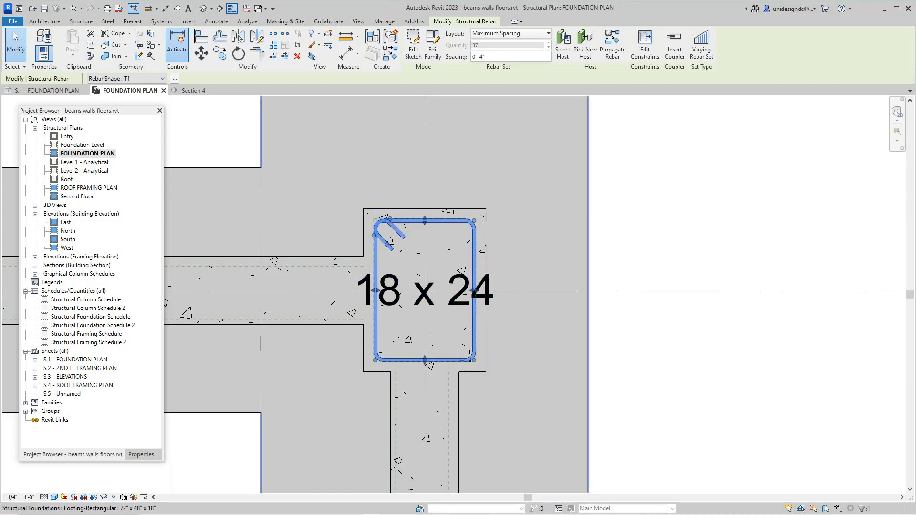
Examine the tied 18 x 24 corner column and the section line beside it in the foundation plan
{"action": "left_click", "coordinate": [485, 243]}
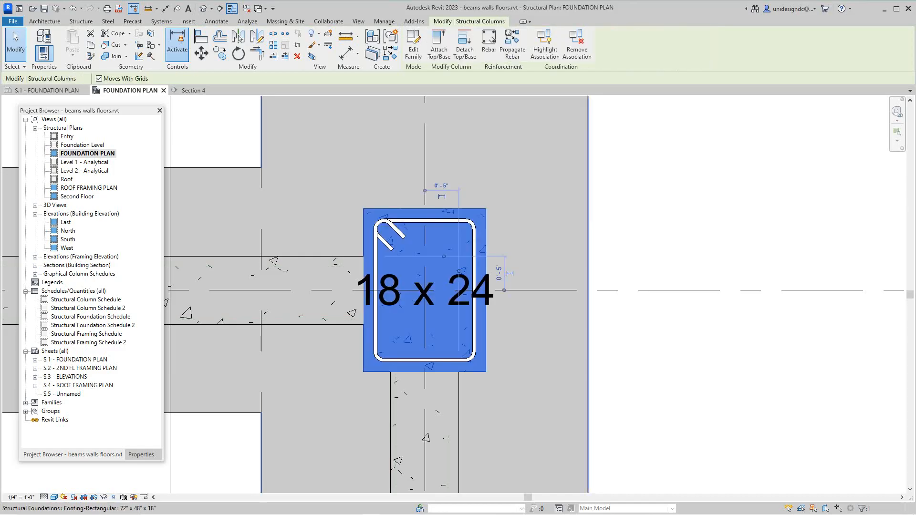
{"action": "left_click", "coordinate": [492, 207]}
{"action": "scroll", "coordinate": [492, 207], "scroll_direction": "down", "scroll_amount": 5}
{"action": "left_click", "coordinate": [575, 199]}
{"action": "scroll", "coordinate": [576, 199], "scroll_direction": "down", "scroll_amount": 4}
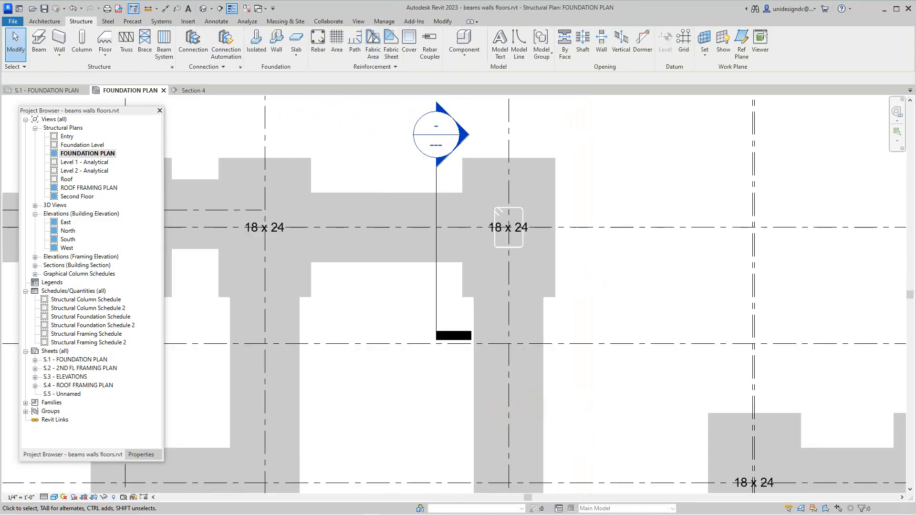
{"action": "scroll", "coordinate": [573, 227], "scroll_direction": "up", "scroll_amount": 1}
{"action": "scroll", "coordinate": [448, 188], "scroll_direction": "up", "scroll_amount": 2}
{"action": "scroll", "coordinate": [403, 173], "scroll_direction": "down", "scroll_amount": 2}
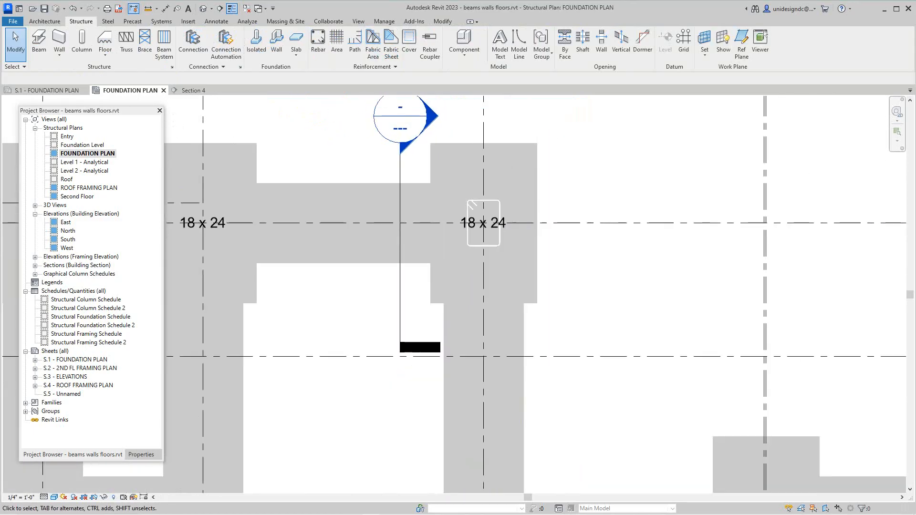
{"action": "left_click", "coordinate": [400, 179]}
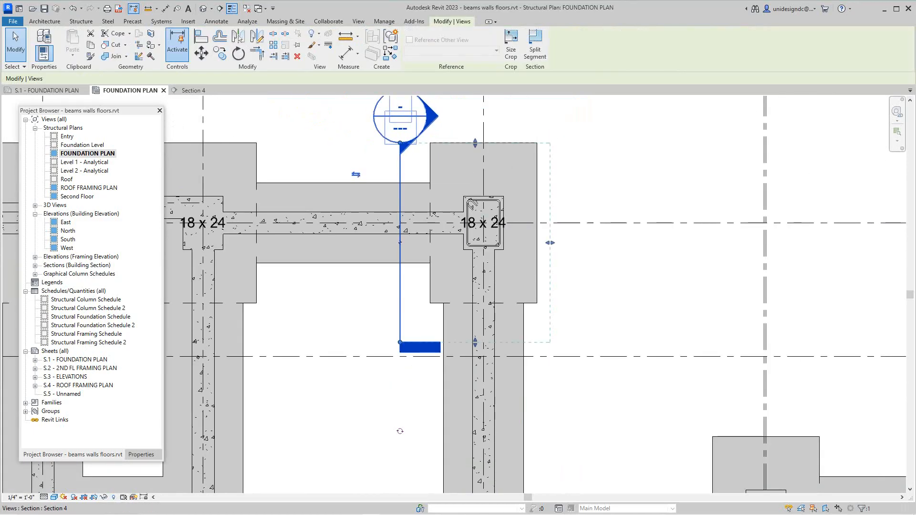
{"action": "key", "text": "Escape"}
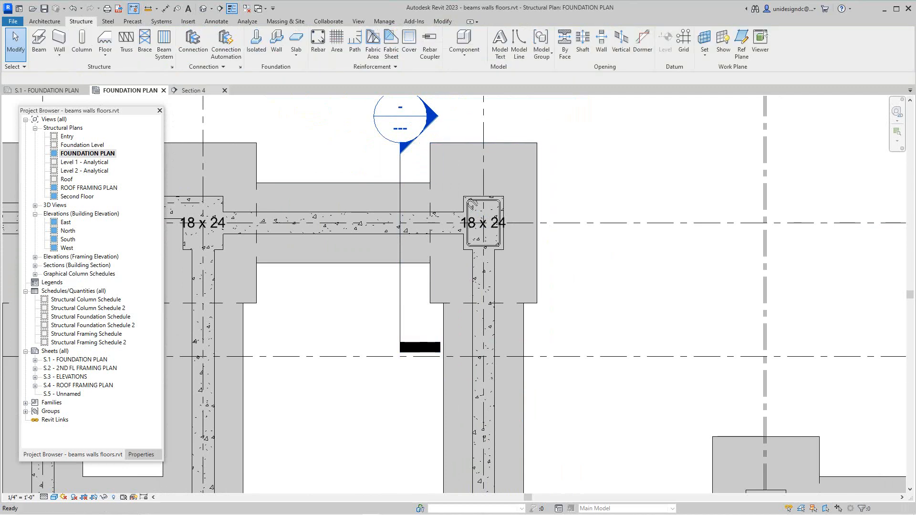
Switch to Section 4 and examine the T1 ties along the column between Entry and Second Floor
{"action": "left_click", "coordinate": [193, 91]}
{"action": "scroll", "coordinate": [418, 282], "scroll_direction": "up", "scroll_amount": 6}
{"action": "scroll", "coordinate": [422, 184], "scroll_direction": "up", "scroll_amount": 2}
{"action": "scroll", "coordinate": [422, 183], "scroll_direction": "down", "scroll_amount": 5}
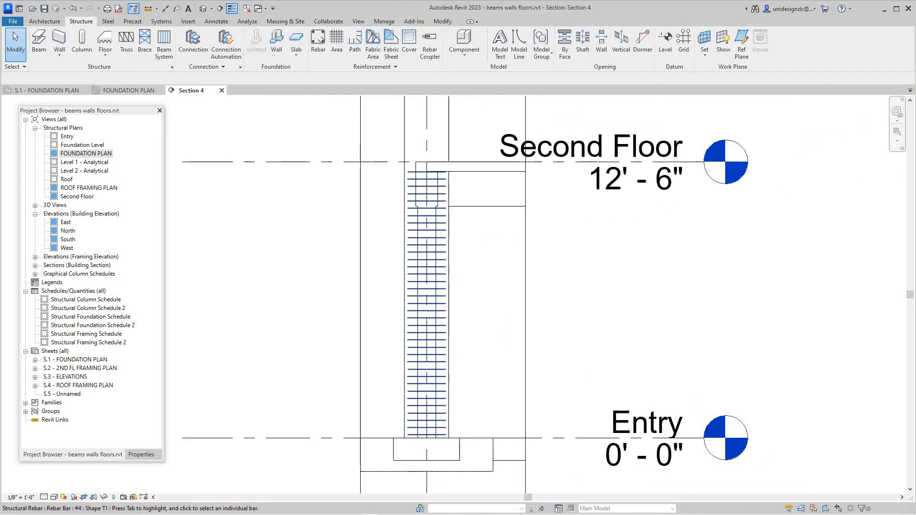
{"action": "scroll", "coordinate": [420, 380], "scroll_direction": "up", "scroll_amount": 4}
{"action": "scroll", "coordinate": [421, 380], "scroll_direction": "down", "scroll_amount": 1}
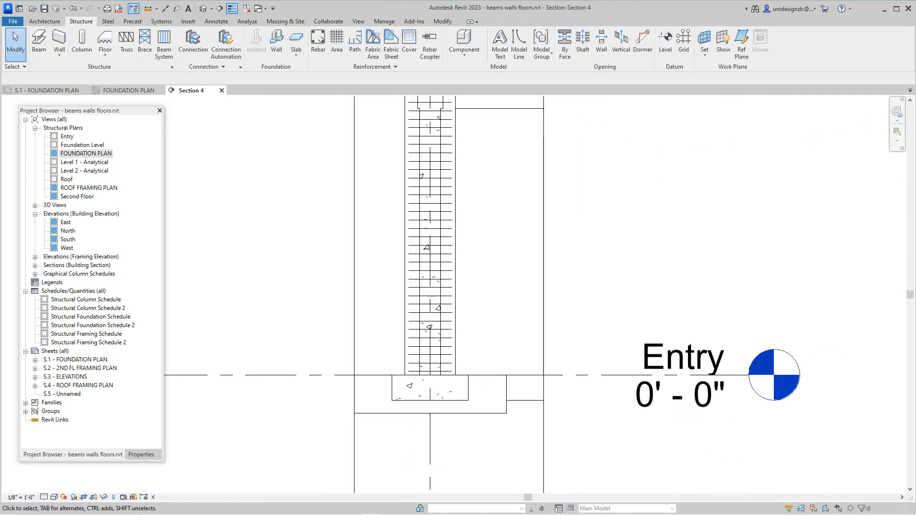
Set the detail level of Section 4 to Fine
{"action": "left_click", "coordinate": [44, 497]}
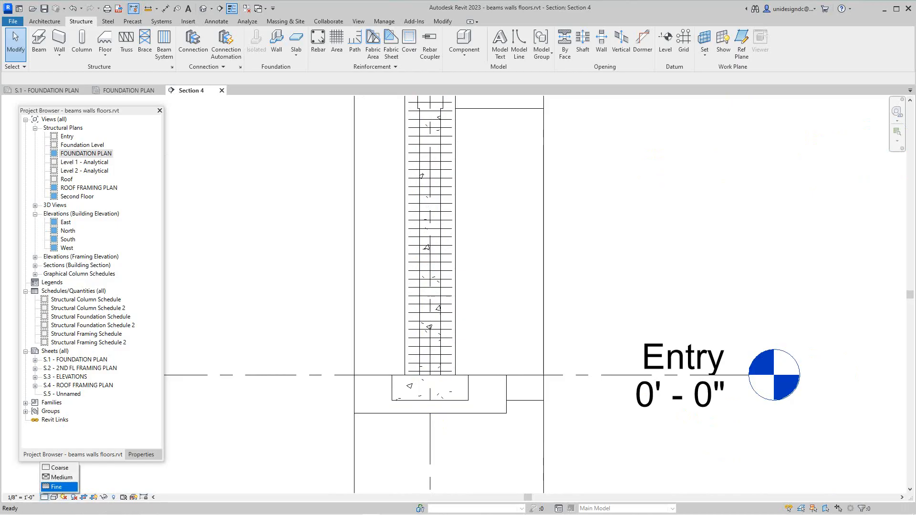
{"action": "left_click", "coordinate": [56, 486]}
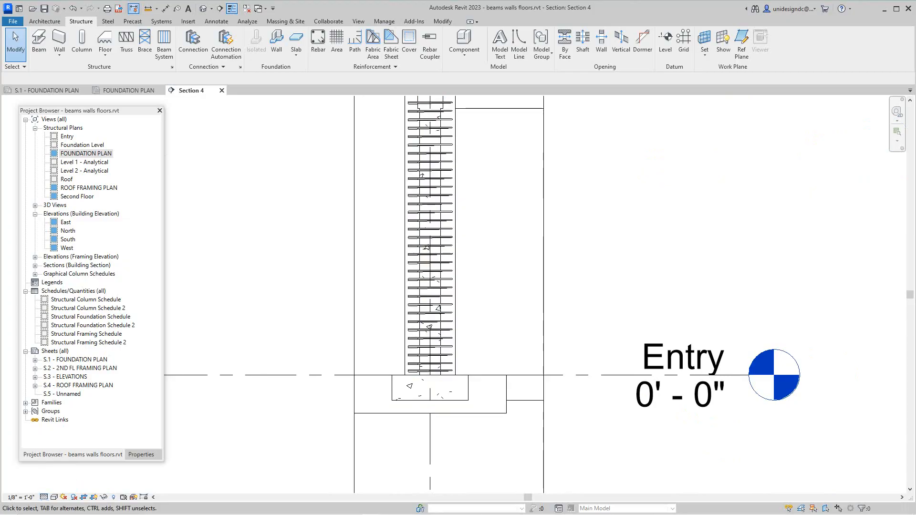
{"action": "scroll", "coordinate": [403, 335], "scroll_direction": "up", "scroll_amount": 3}
{"action": "scroll", "coordinate": [403, 336], "scroll_direction": "down", "scroll_amount": 1}
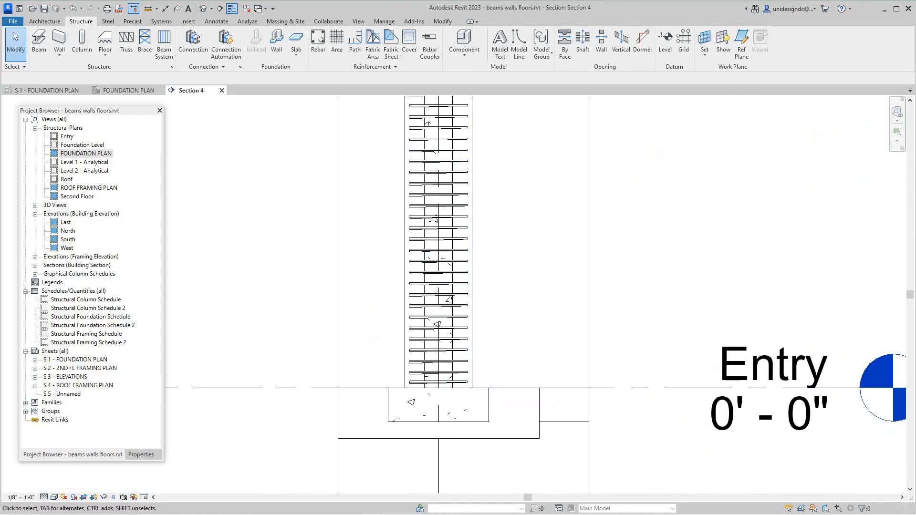
Display Section 4 in the Shaded visual style
{"action": "left_click", "coordinate": [54, 498]}
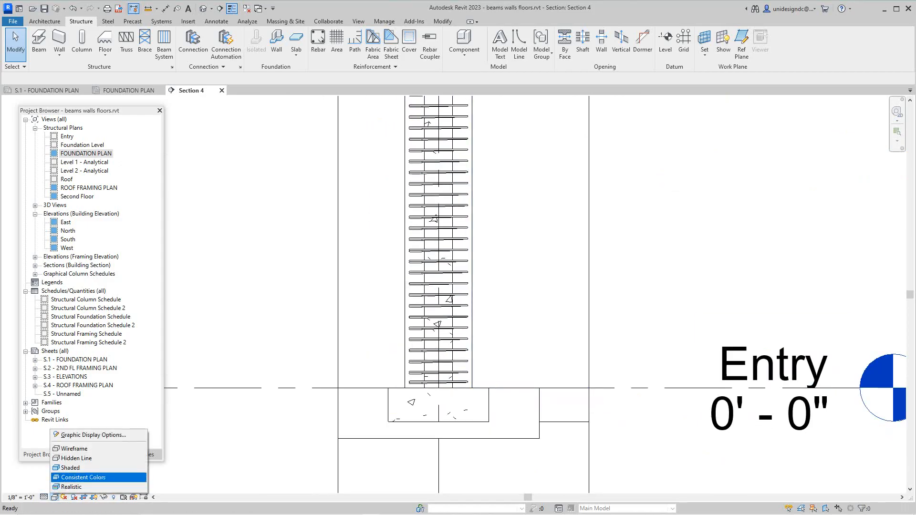
{"action": "left_click", "coordinate": [72, 468]}
{"action": "scroll", "coordinate": [573, 301], "scroll_direction": "up", "scroll_amount": 2}
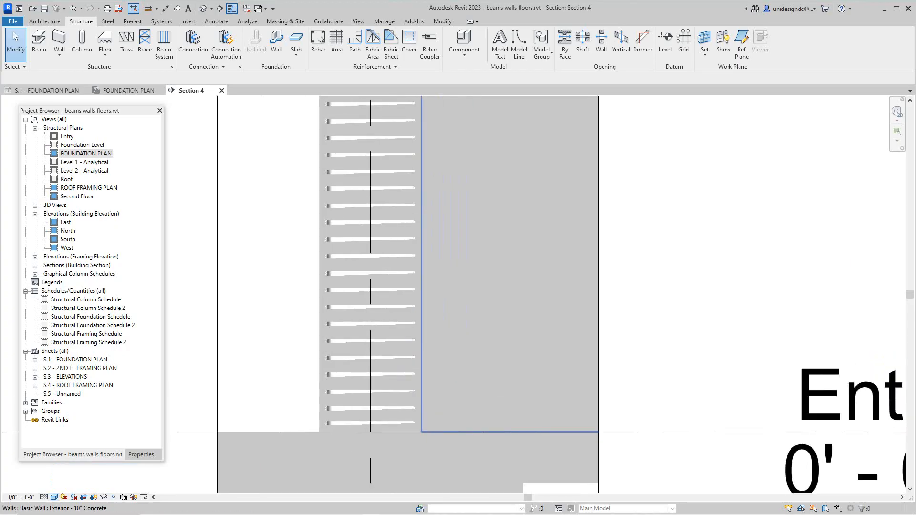
{"action": "scroll", "coordinate": [413, 403], "scroll_direction": "down", "scroll_amount": 4}
{"action": "middle_click_drag", "start_coordinate": [415, 405], "coordinate": [410, 394]}
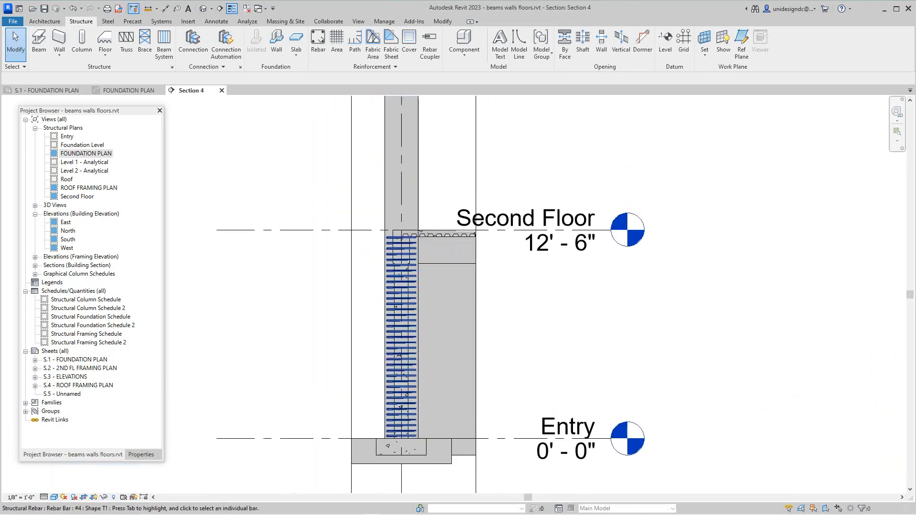
{"action": "scroll", "coordinate": [389, 157], "scroll_direction": "up", "scroll_amount": 1}
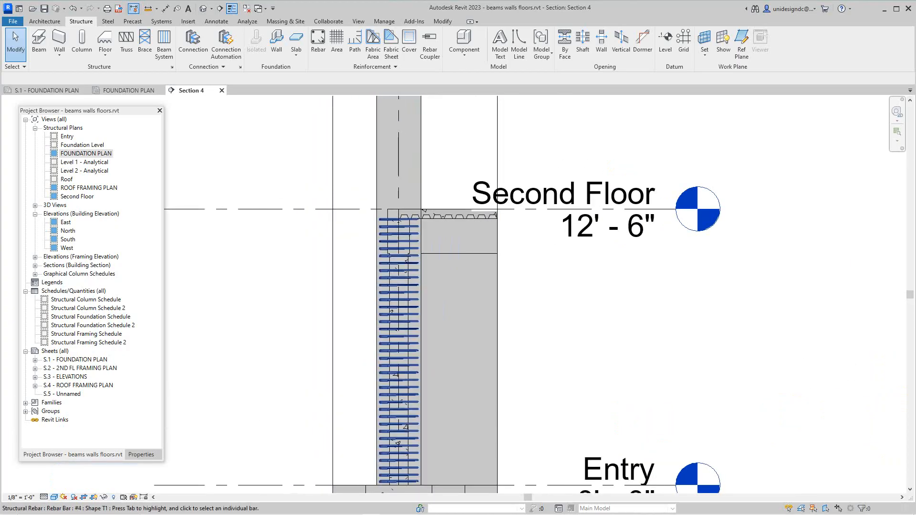
Change the maximum spacing of the column's T1 tie set to 1' 6" in its properties
{"action": "left_click", "coordinate": [398, 360]}
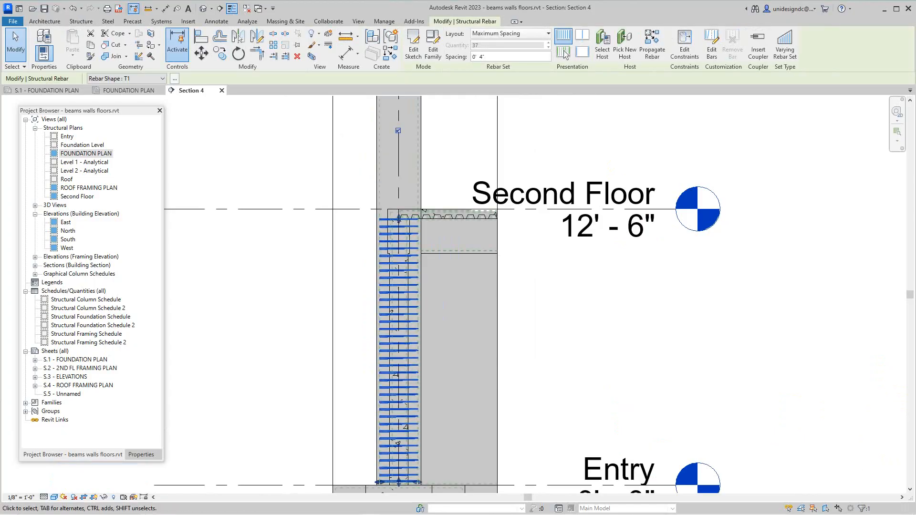
{"action": "key", "text": "ctrl+1"}
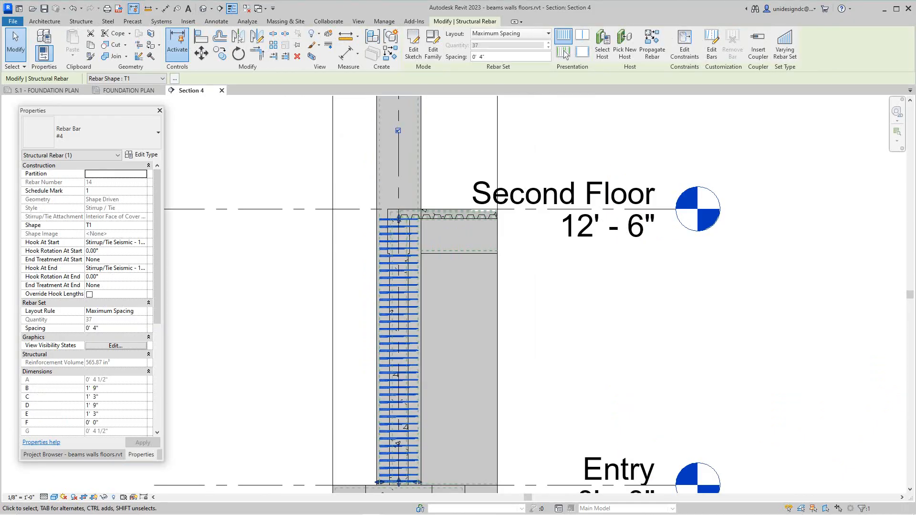
{"action": "left_click", "coordinate": [96, 329]}
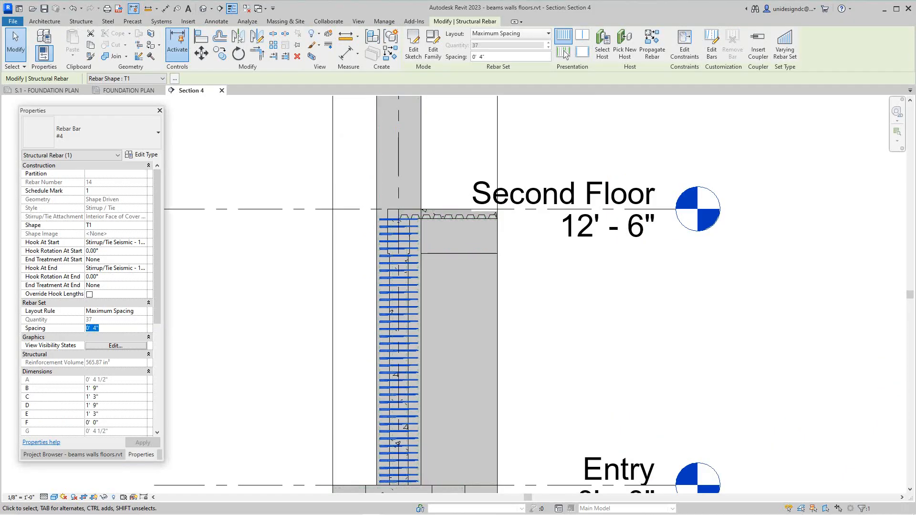
{"action": "type", "text": "1 6"}
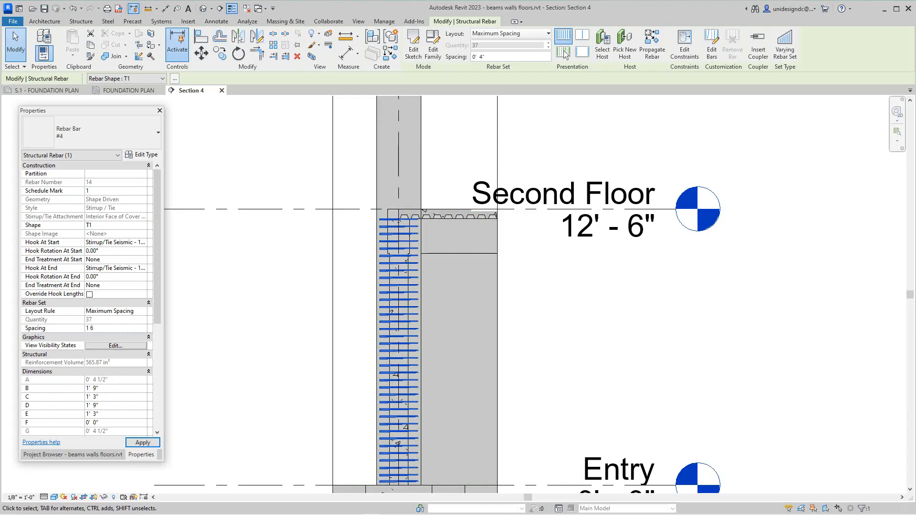
{"action": "key", "text": "Return"}
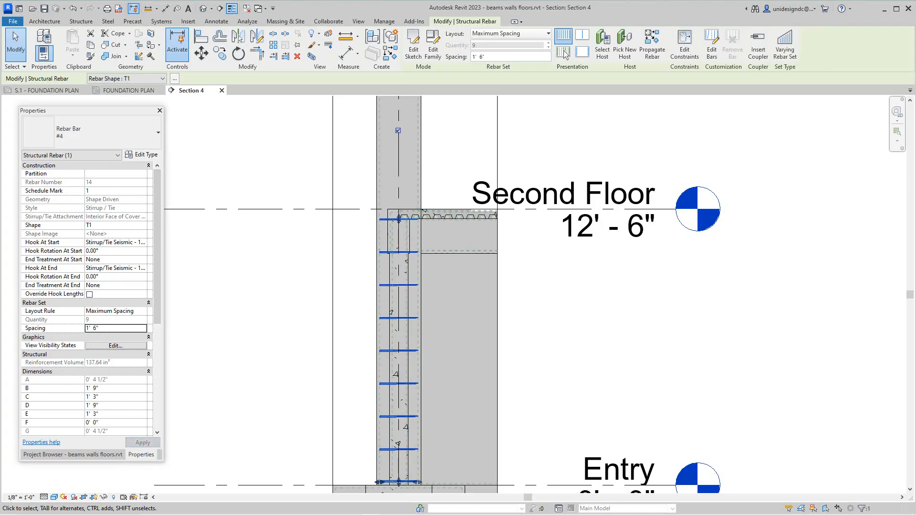
{"action": "left_click", "coordinate": [314, 347]}
Examine the respaced column ties and the footing beneath them in Section 4
{"action": "scroll", "coordinate": [315, 346], "scroll_direction": "down", "scroll_amount": 5}
{"action": "scroll", "coordinate": [356, 392], "scroll_direction": "up", "scroll_amount": 3}
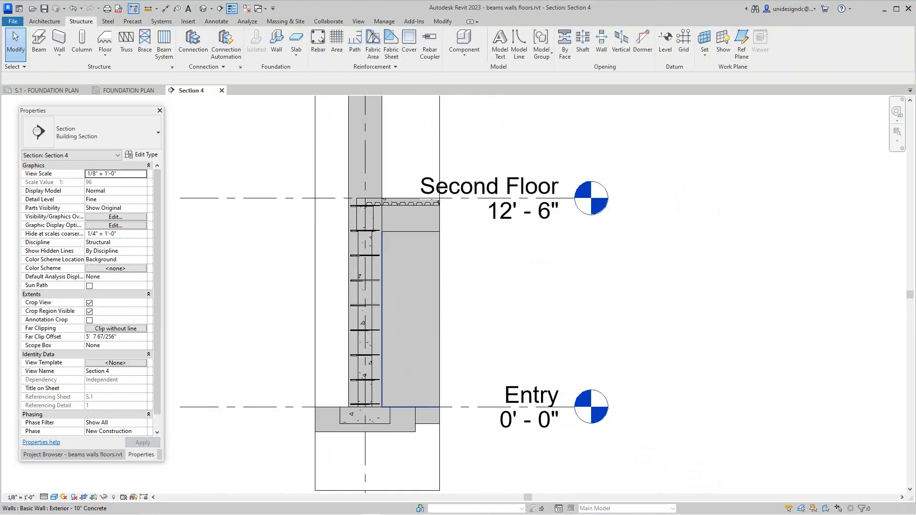
{"action": "scroll", "coordinate": [349, 316], "scroll_direction": "down", "scroll_amount": 2}
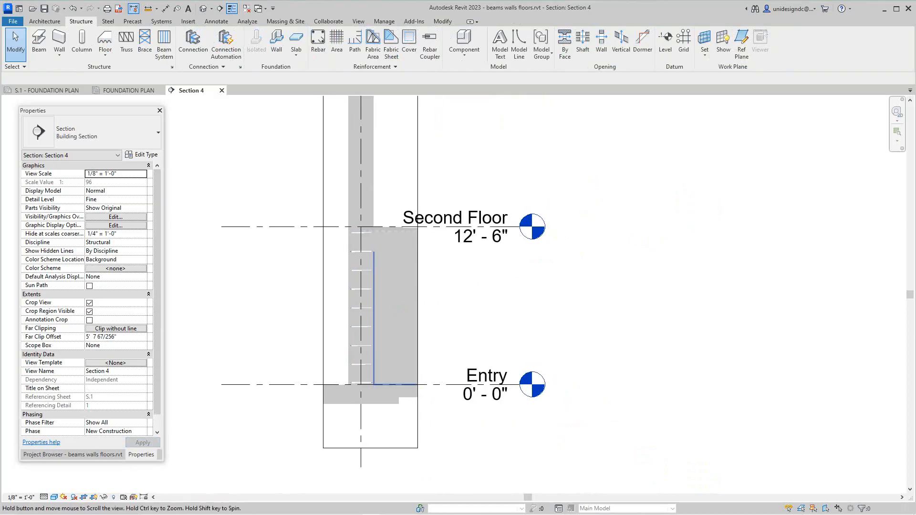
{"action": "scroll", "coordinate": [372, 395], "scroll_direction": "up", "scroll_amount": 4}
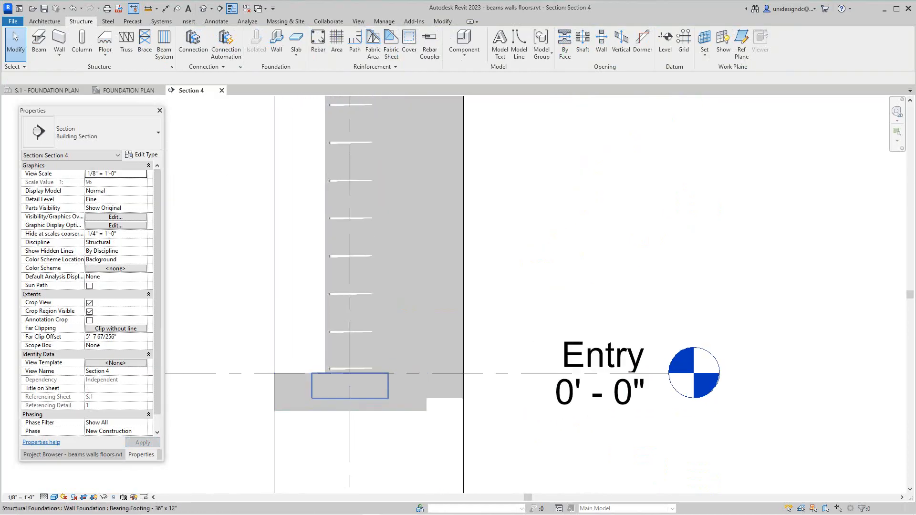
{"action": "middle_click_drag", "start_coordinate": [372, 382], "coordinate": [370, 410]}
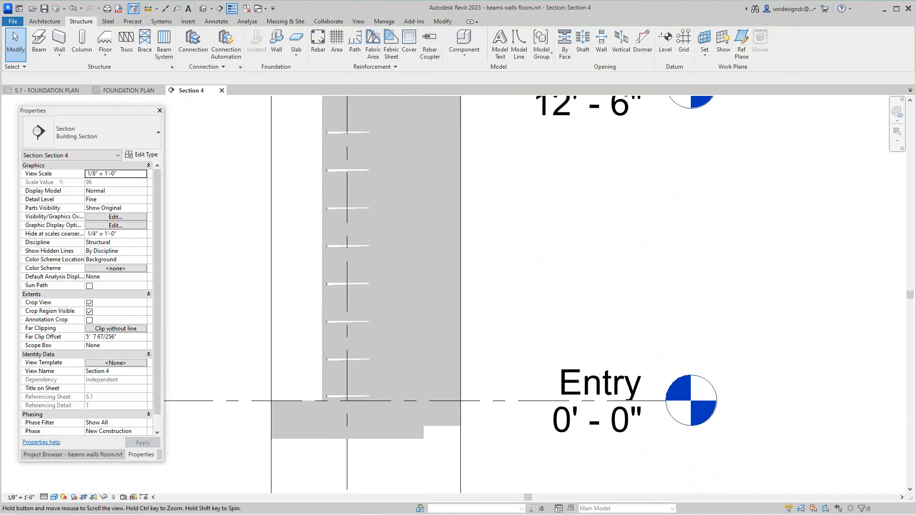
{"action": "scroll", "coordinate": [330, 415], "scroll_direction": "up", "scroll_amount": 3}
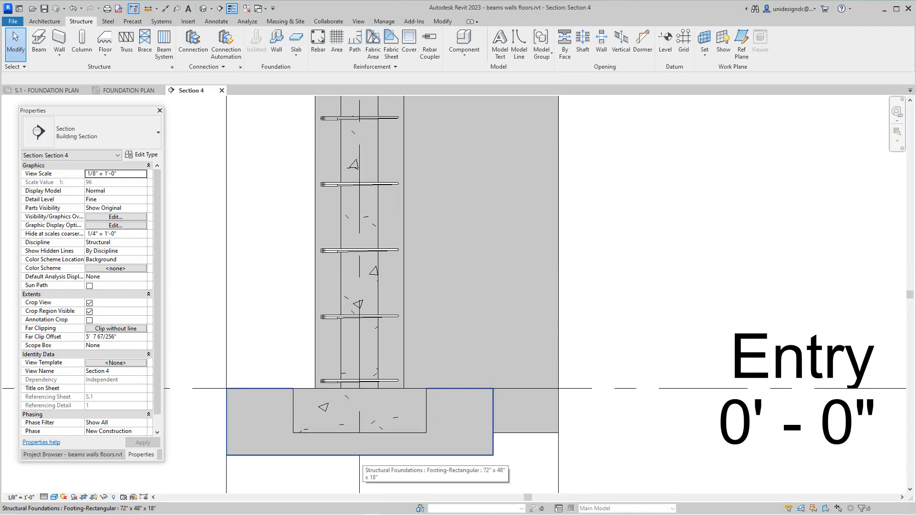
{"action": "scroll", "coordinate": [372, 453], "scroll_direction": "down", "scroll_amount": 2}
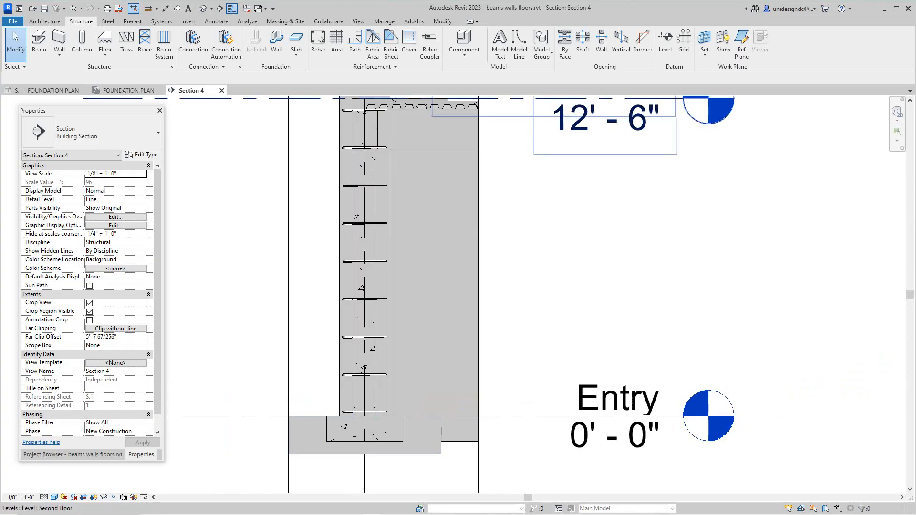
Open the default 3D view and orbit to the building corner with the reinforced column and its footing
{"action": "left_click", "coordinate": [203, 8]}
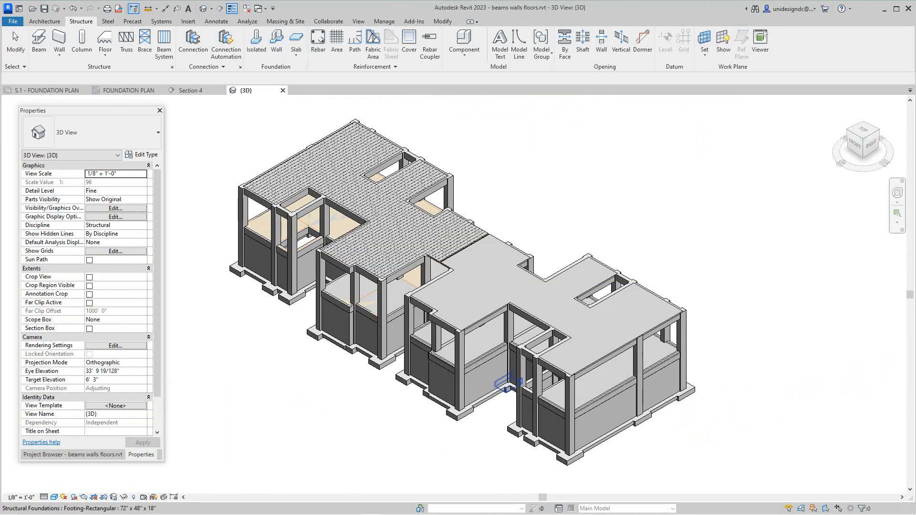
{"action": "scroll", "coordinate": [435, 435], "scroll_direction": "down", "scroll_amount": 1}
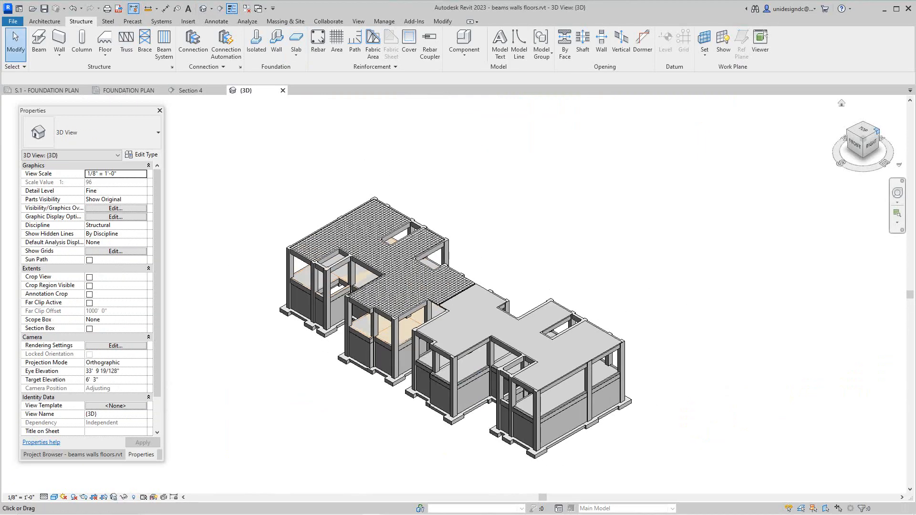
{"action": "left_click_drag", "start_coordinate": [872, 144], "coordinate": [807, 126]}
{"action": "scroll", "coordinate": [615, 344], "scroll_direction": "up", "scroll_amount": 1}
{"action": "scroll", "coordinate": [544, 377], "scroll_direction": "up", "scroll_amount": 5}
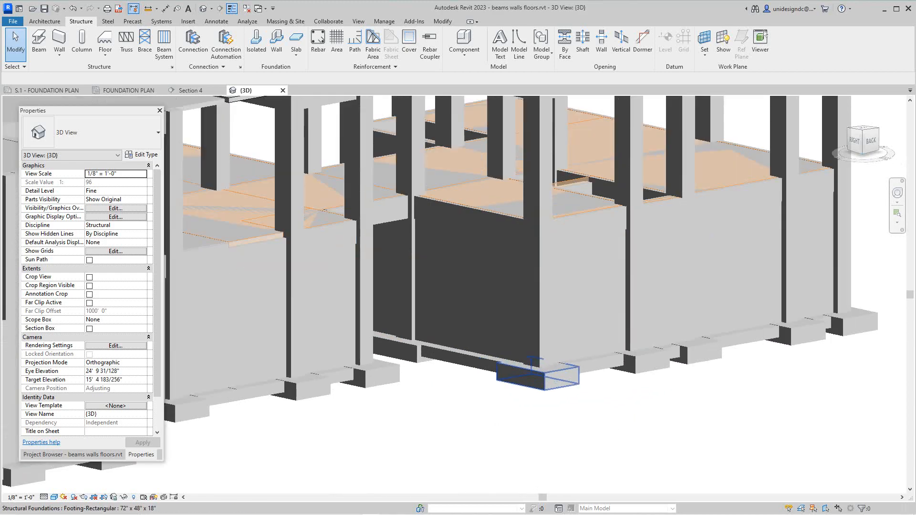
{"action": "scroll", "coordinate": [482, 349], "scroll_direction": "down", "scroll_amount": 2}
{"action": "middle_click_drag", "start_coordinate": [499, 334], "coordinate": [458, 345]}
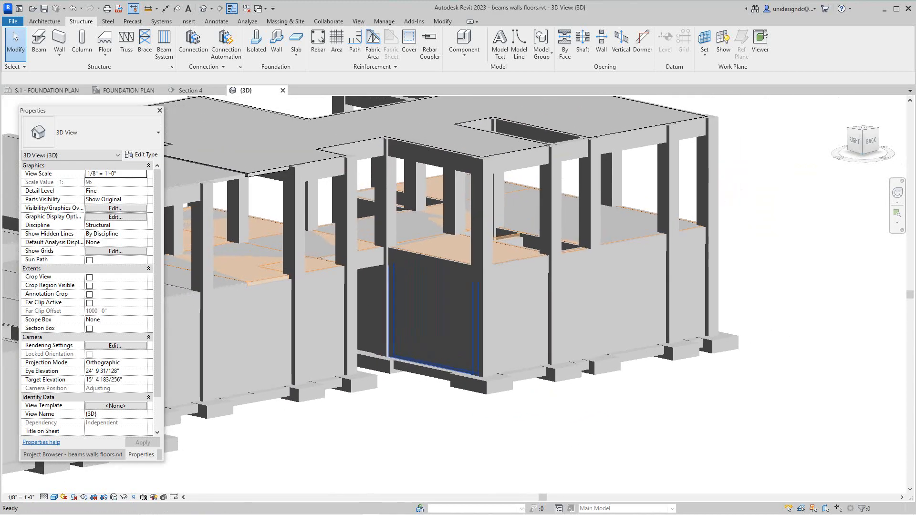
{"action": "scroll", "coordinate": [459, 348], "scroll_direction": "up", "scroll_amount": 3}
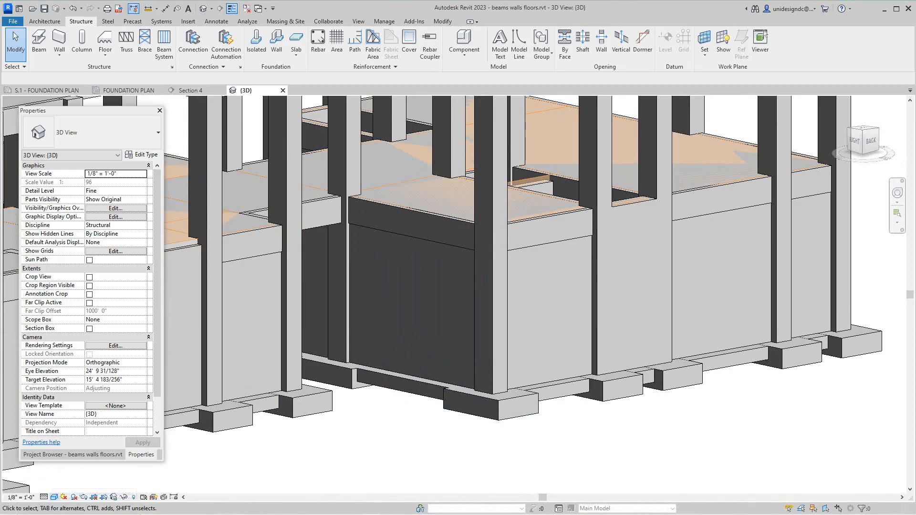
Display the 3D view in the Wireframe visual style
{"action": "left_click", "coordinate": [53, 497]}
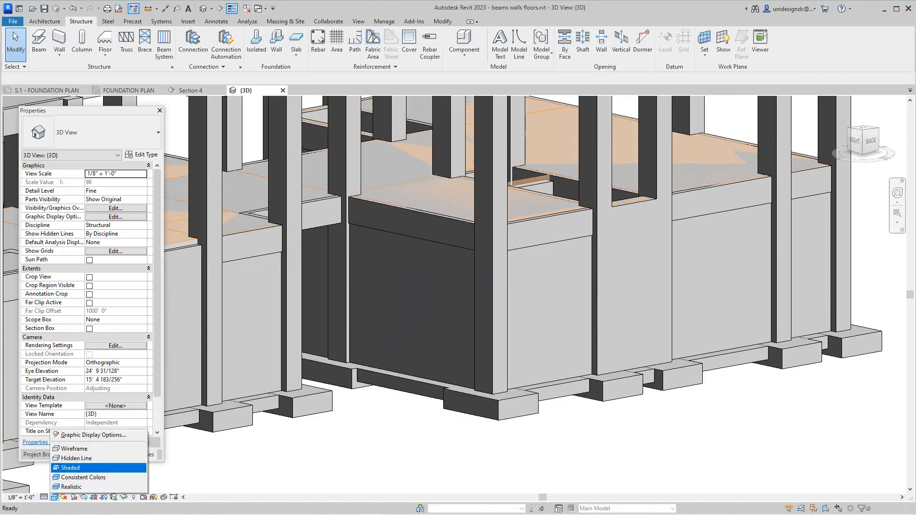
{"action": "left_click", "coordinate": [66, 451]}
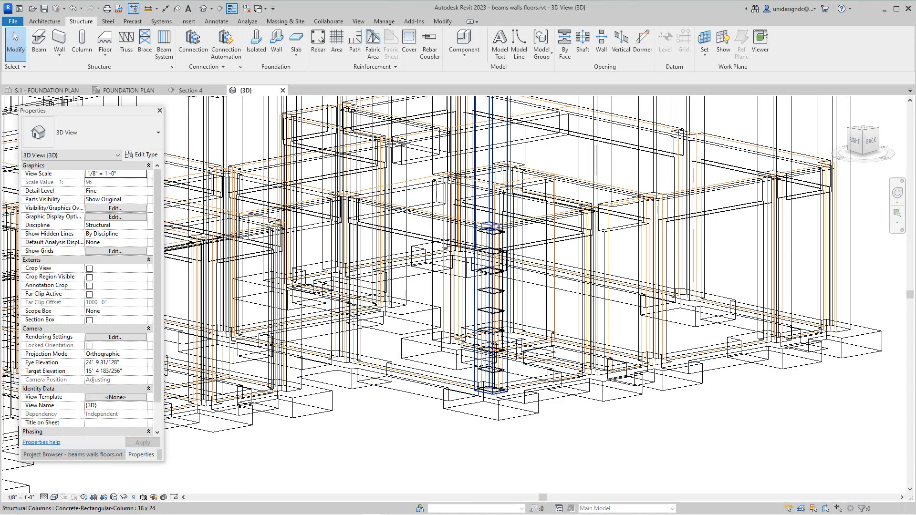
{"action": "scroll", "coordinate": [491, 308], "scroll_direction": "down", "scroll_amount": 1}
{"action": "scroll", "coordinate": [489, 377], "scroll_direction": "down", "scroll_amount": 1}
Examine the T1 tie set at the base of the corner column and its footing in the wireframe 3D view
{"action": "scroll", "coordinate": [489, 377], "scroll_direction": "up", "scroll_amount": 5}
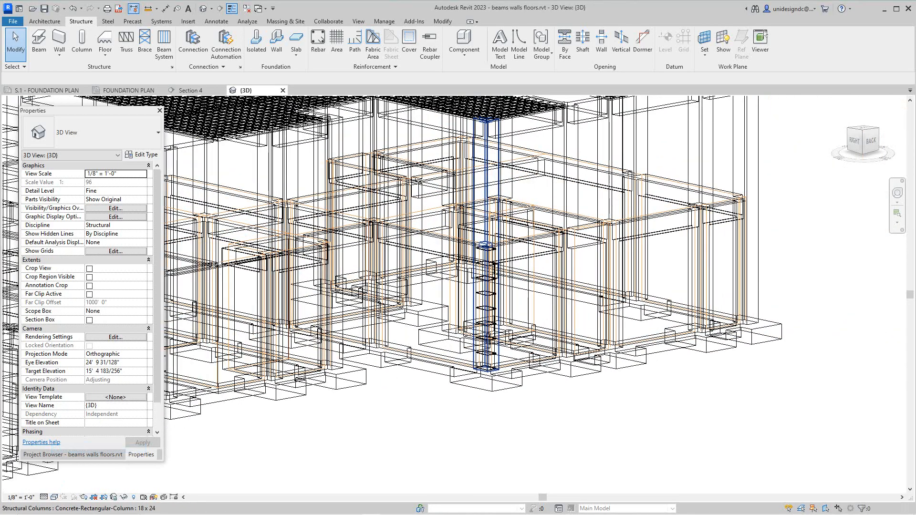
{"action": "scroll", "coordinate": [494, 413], "scroll_direction": "up", "scroll_amount": 2}
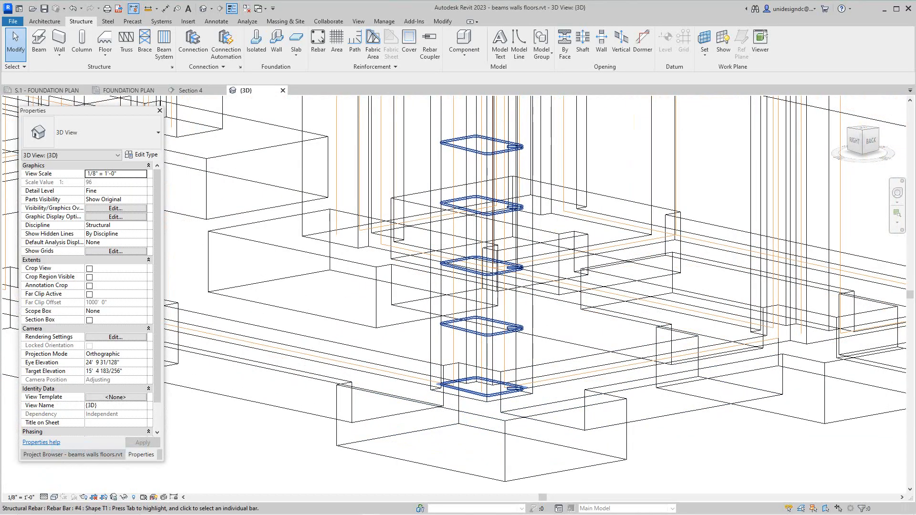
{"action": "left_click", "coordinate": [494, 389]}
{"action": "scroll", "coordinate": [494, 389], "scroll_direction": "down", "scroll_amount": 1}
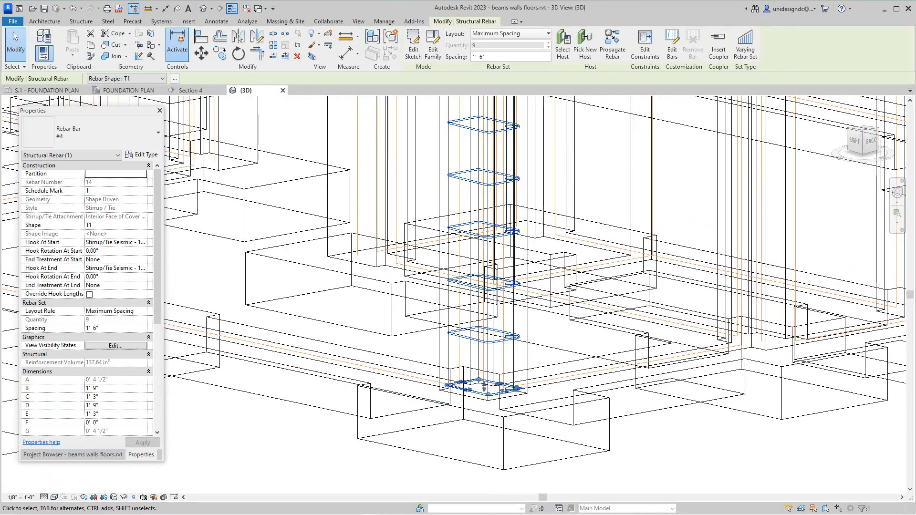
{"action": "scroll", "coordinate": [340, 461], "scroll_direction": "down", "scroll_amount": 2}
{"action": "left_click", "coordinate": [341, 461]}
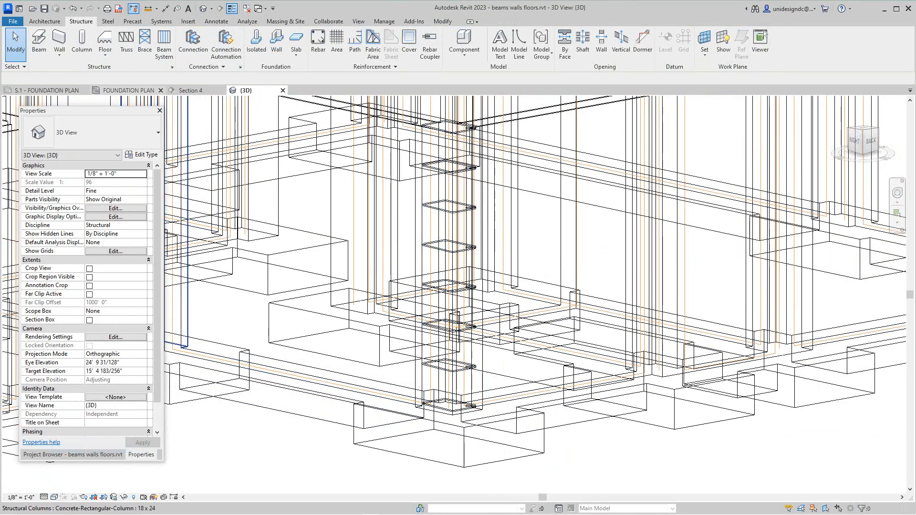
Open the FOUNDATION PLAN view and examine the tied 18 x 24 corner column beside the section mark
{"action": "left_click", "coordinate": [129, 90]}
{"action": "scroll", "coordinate": [477, 214], "scroll_direction": "down", "scroll_amount": 3}
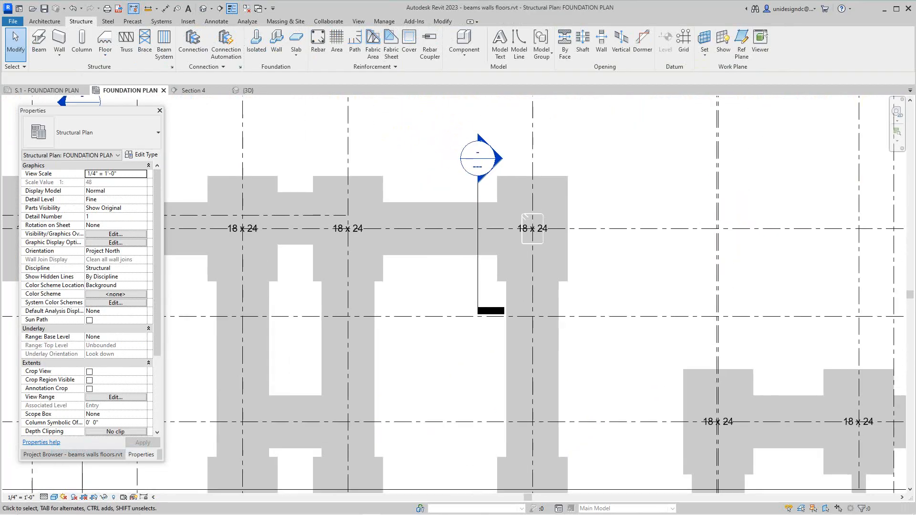
{"action": "scroll", "coordinate": [501, 257], "scroll_direction": "up", "scroll_amount": 2}
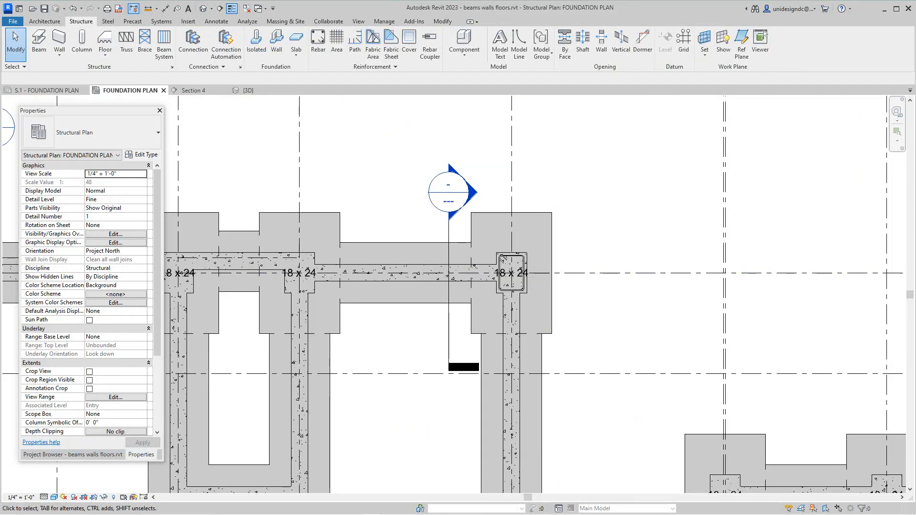
{"action": "scroll", "coordinate": [501, 258], "scroll_direction": "up", "scroll_amount": 2}
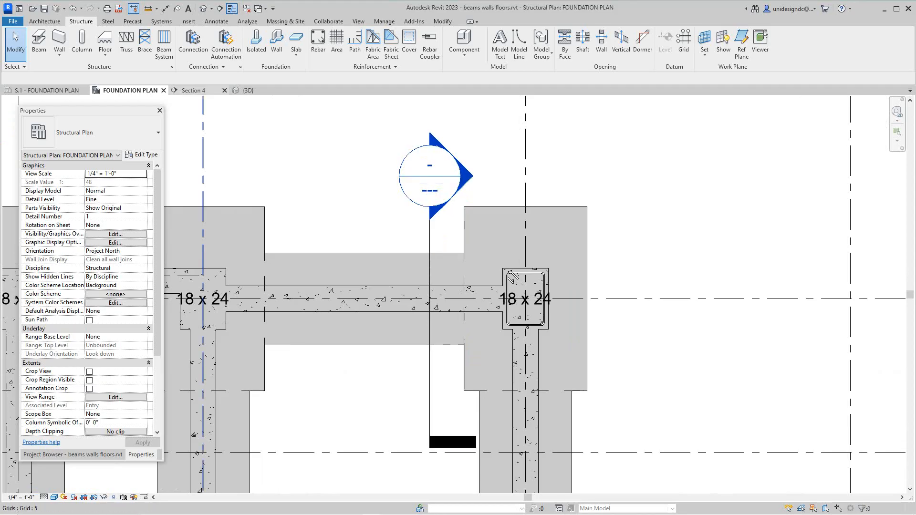
Switch to Section 4 and examine the column base and the footing below the Entry level
{"action": "left_click", "coordinate": [200, 91]}
{"action": "scroll", "coordinate": [342, 416], "scroll_direction": "up", "scroll_amount": 1}
{"action": "scroll", "coordinate": [366, 419], "scroll_direction": "up", "scroll_amount": 2}
{"action": "scroll", "coordinate": [367, 358], "scroll_direction": "down", "scroll_amount": 5}
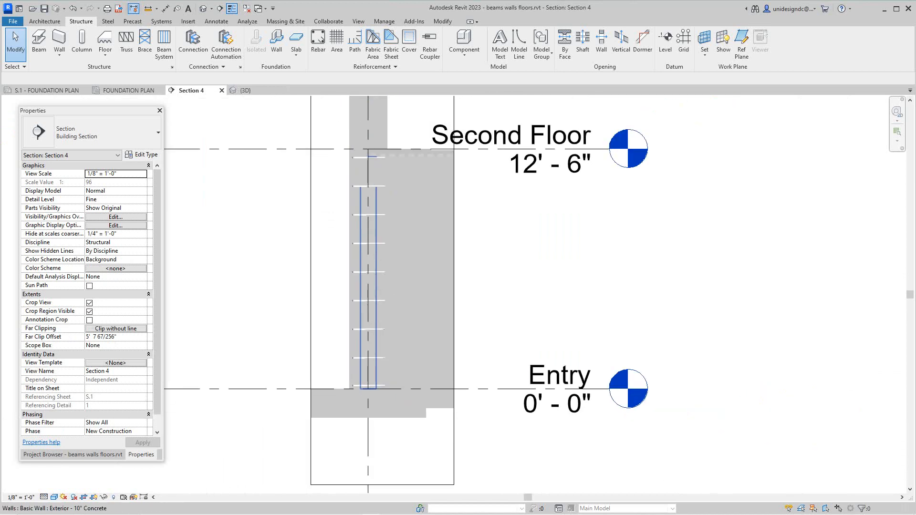
{"action": "scroll", "coordinate": [304, 413], "scroll_direction": "up", "scroll_amount": 5}
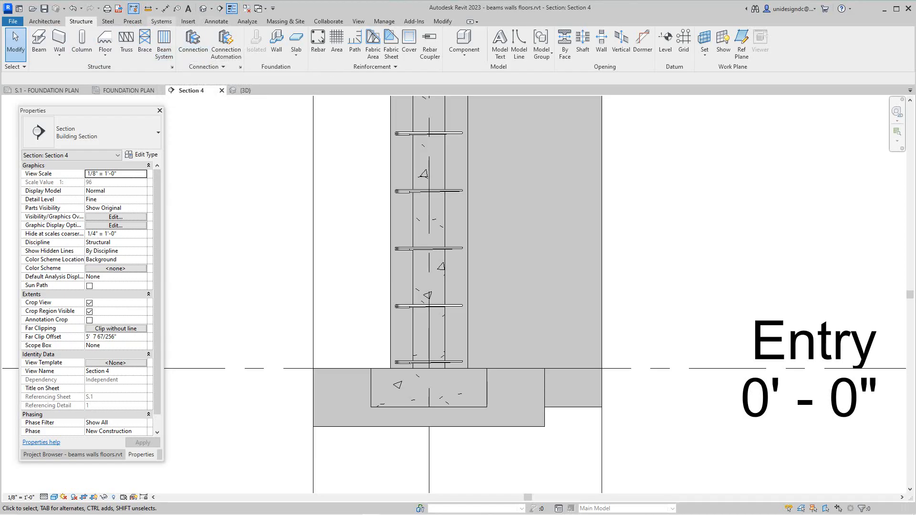
Start placing structural rebar in Section 4 and choose rebar shape 17 for the footing
{"action": "left_click", "coordinate": [317, 42]}
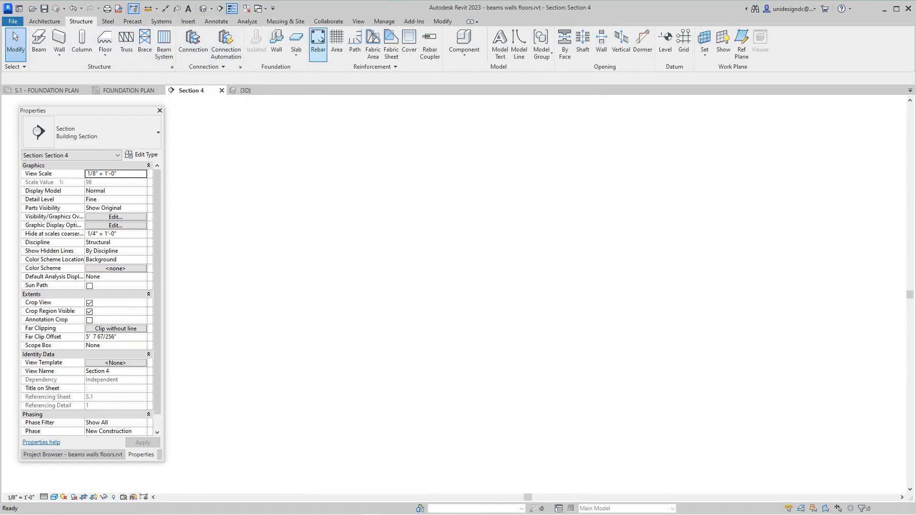
{"action": "scroll", "coordinate": [804, 296], "scroll_direction": "down", "scroll_amount": 6}
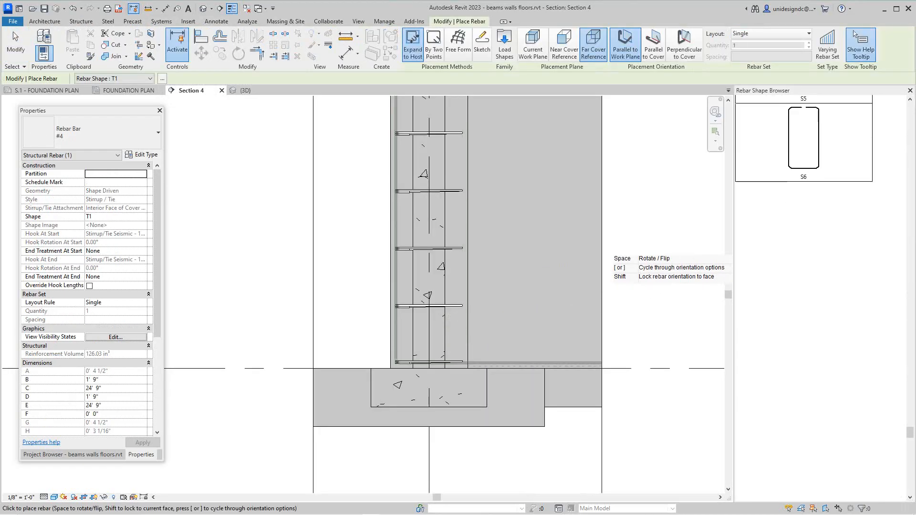
{"action": "scroll", "coordinate": [804, 296], "scroll_direction": "up", "scroll_amount": 4}
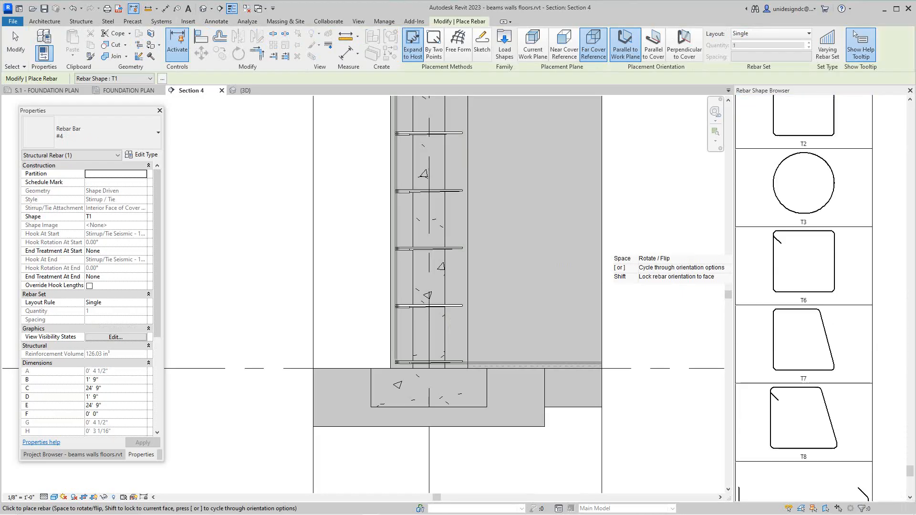
{"action": "scroll", "coordinate": [804, 296], "scroll_direction": "up", "scroll_amount": 5}
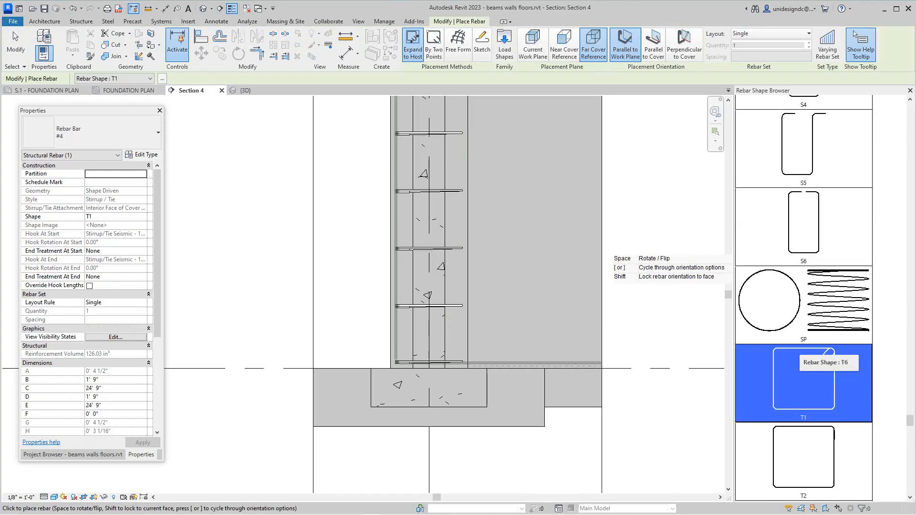
{"action": "scroll", "coordinate": [804, 296], "scroll_direction": "up", "scroll_amount": 5}
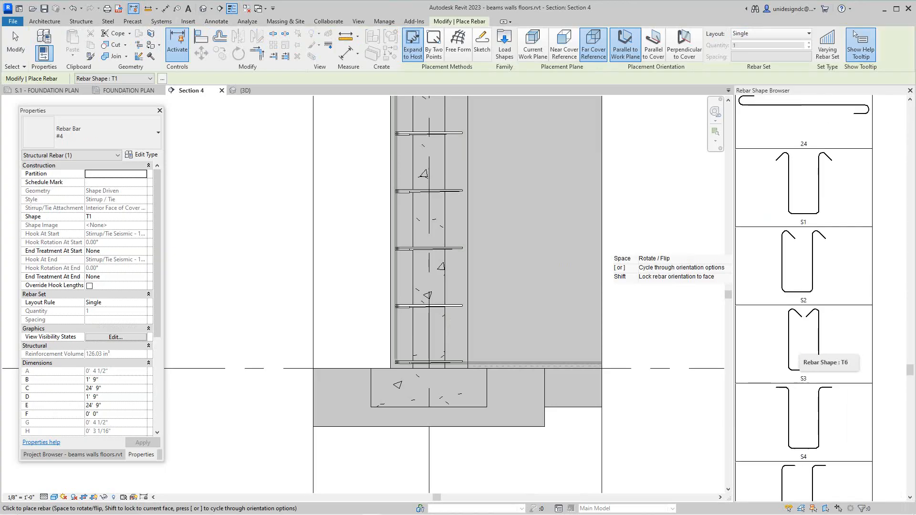
{"action": "scroll", "coordinate": [804, 296], "scroll_direction": "up", "scroll_amount": 4}
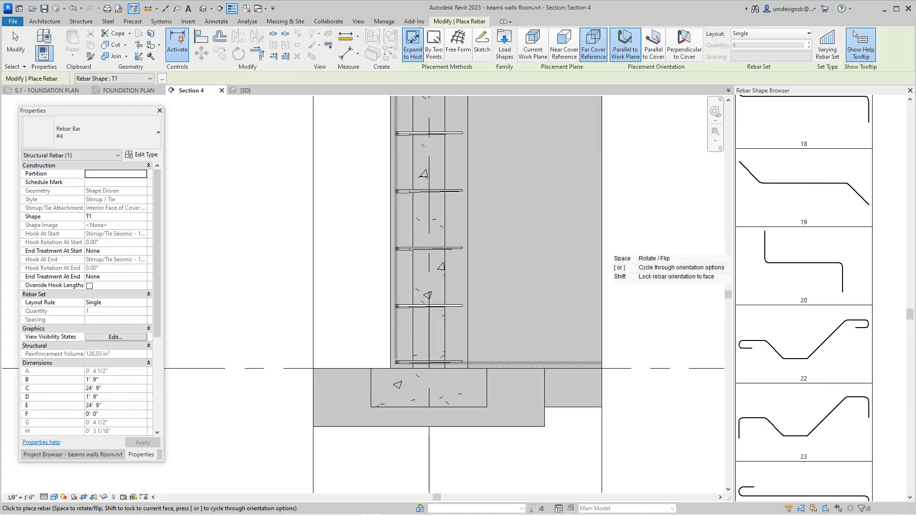
{"action": "scroll", "coordinate": [778, 282], "scroll_direction": "up", "scroll_amount": 1}
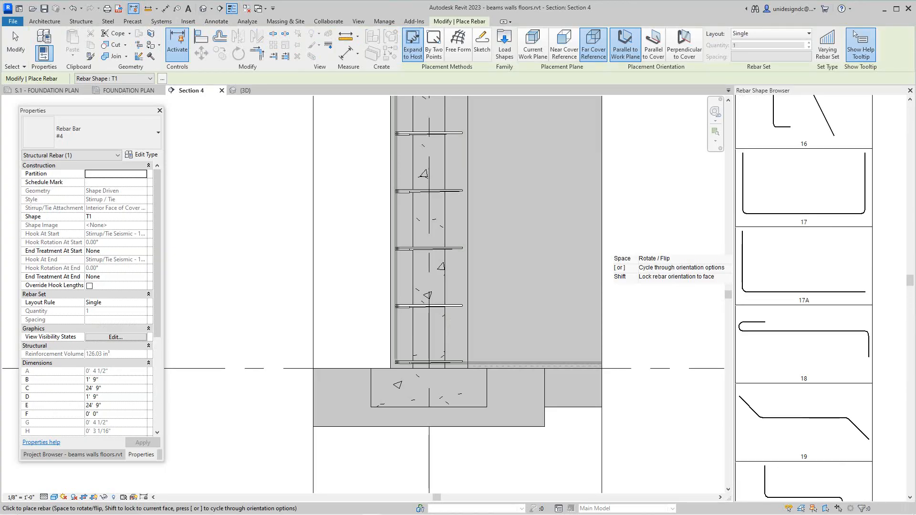
{"action": "left_click", "coordinate": [806, 210]}
{"action": "scroll", "coordinate": [449, 403], "scroll_direction": "up", "scroll_amount": 3}
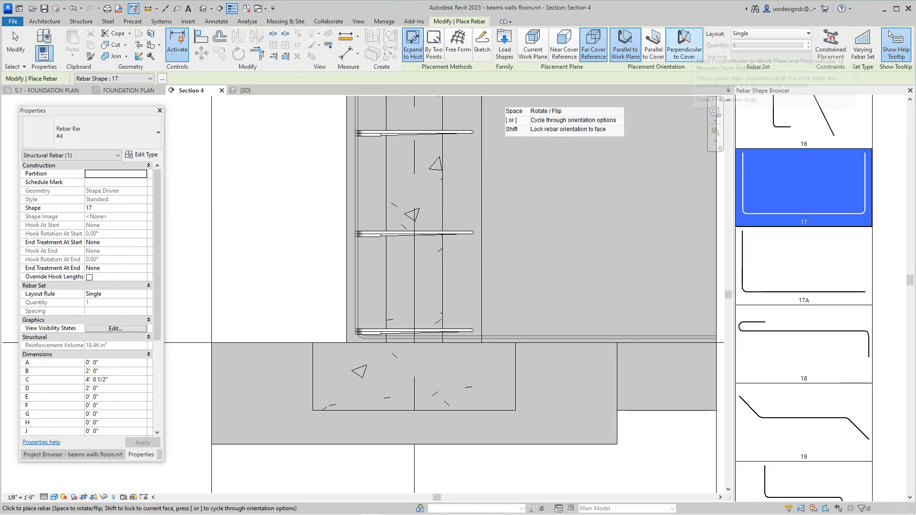
{"action": "left_click", "coordinate": [684, 47]}
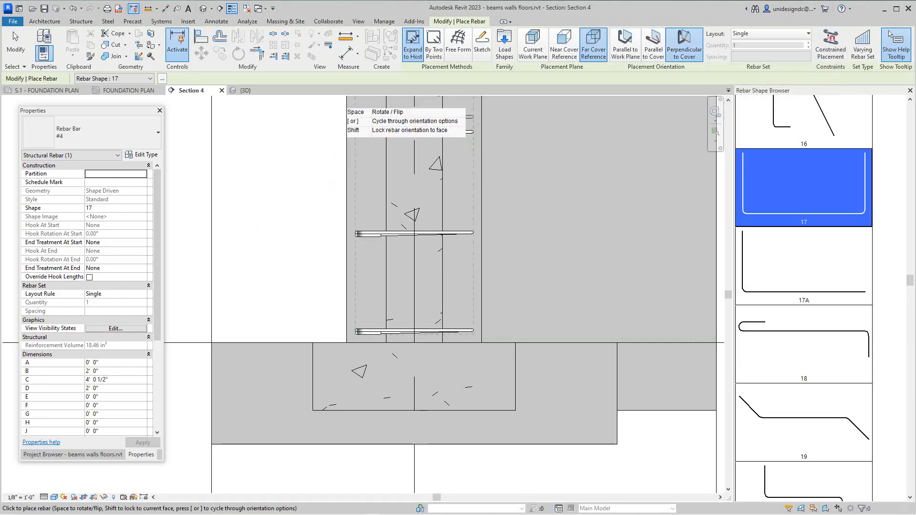
{"action": "right_click", "coordinate": [599, 208]}
{"action": "left_click", "coordinate": [620, 214]}
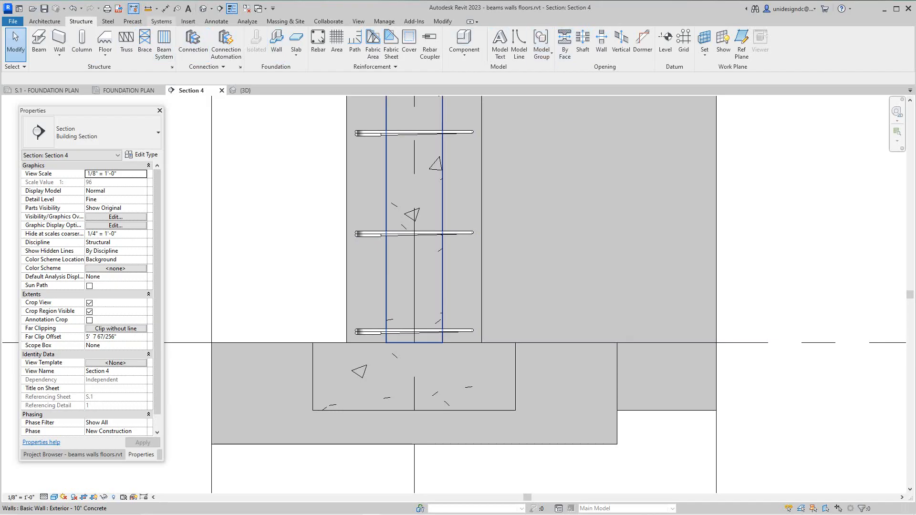
{"action": "left_click", "coordinate": [318, 43]}
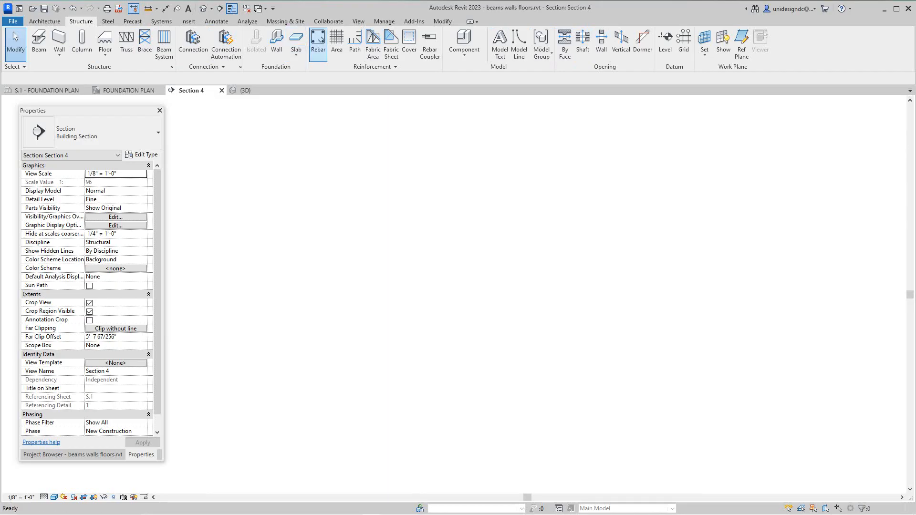
{"action": "scroll", "coordinate": [484, 311], "scroll_direction": "down", "scroll_amount": 3}
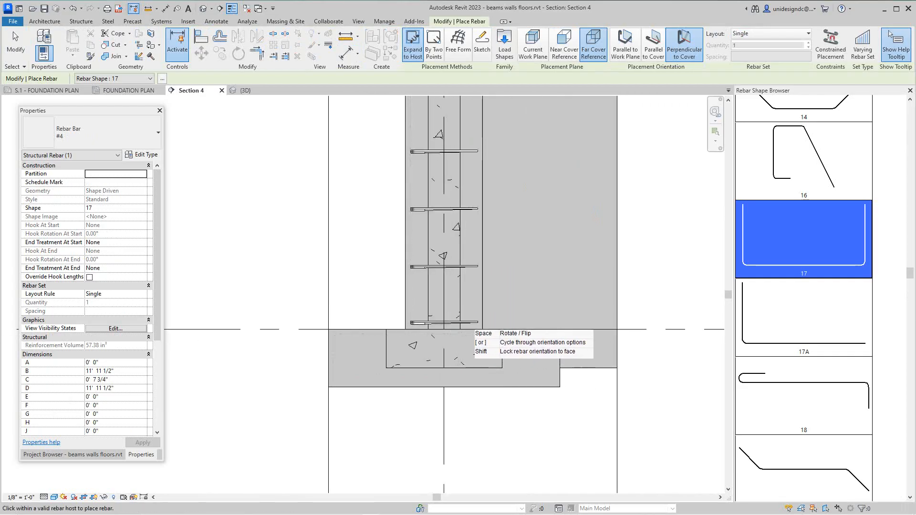
{"action": "scroll", "coordinate": [794, 279], "scroll_direction": "up", "scroll_amount": 1}
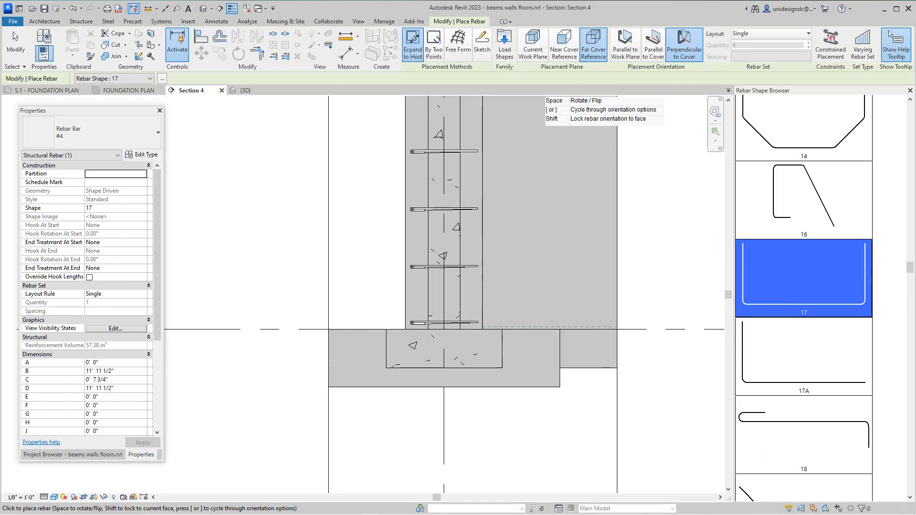
{"action": "left_click", "coordinate": [625, 45]}
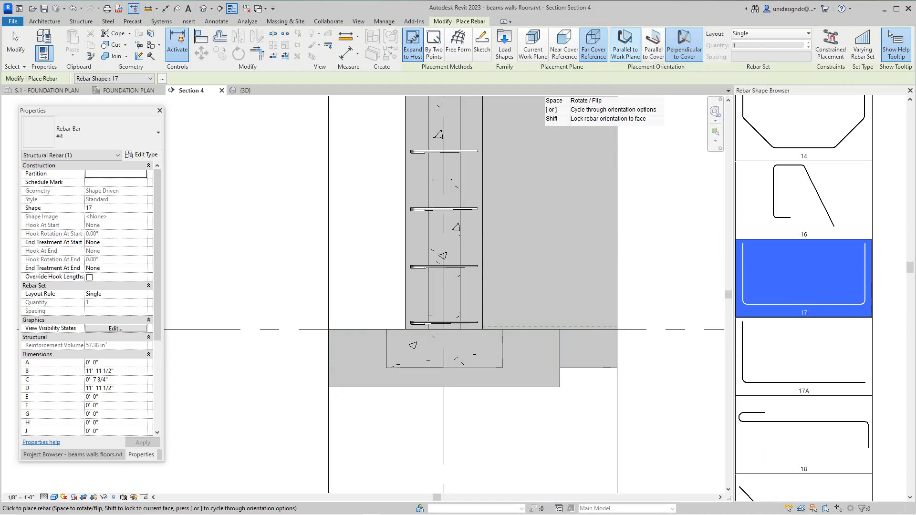
{"action": "scroll", "coordinate": [425, 343], "scroll_direction": "up", "scroll_amount": 3}
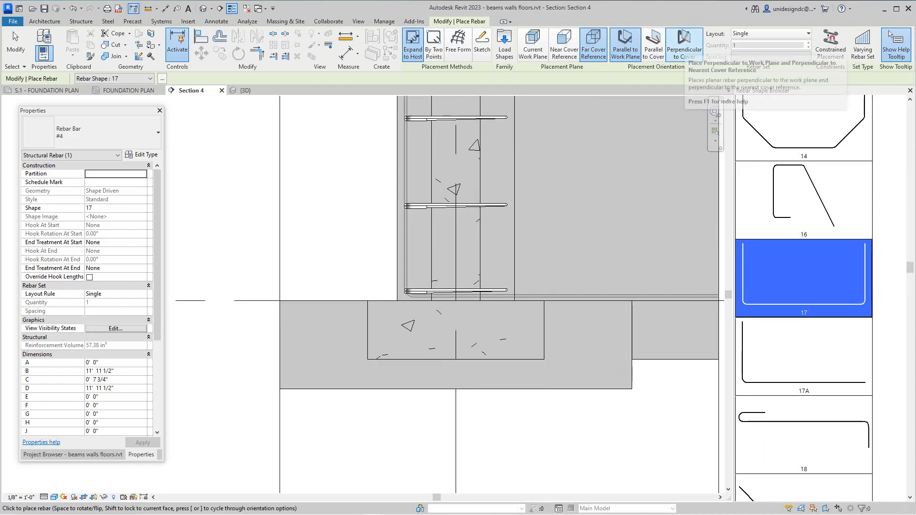
{"action": "left_click", "coordinate": [685, 46]}
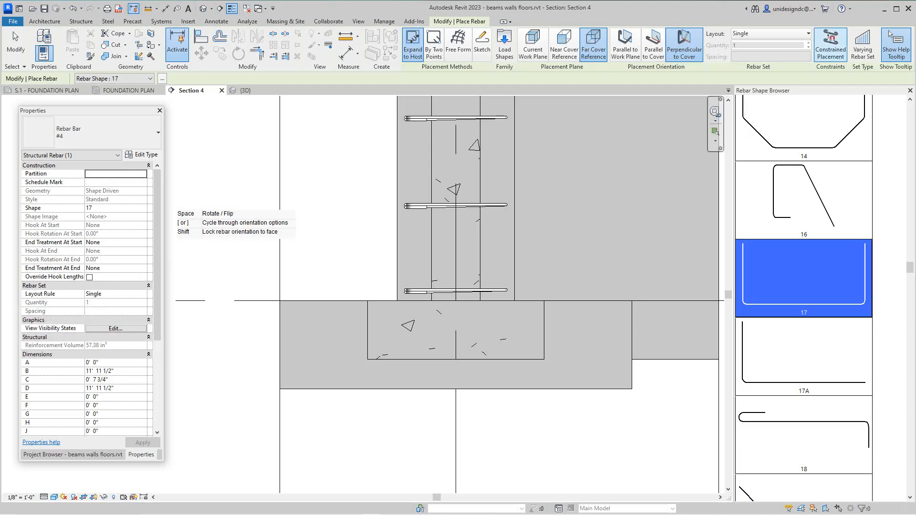
{"action": "right_click", "coordinate": [614, 150]}
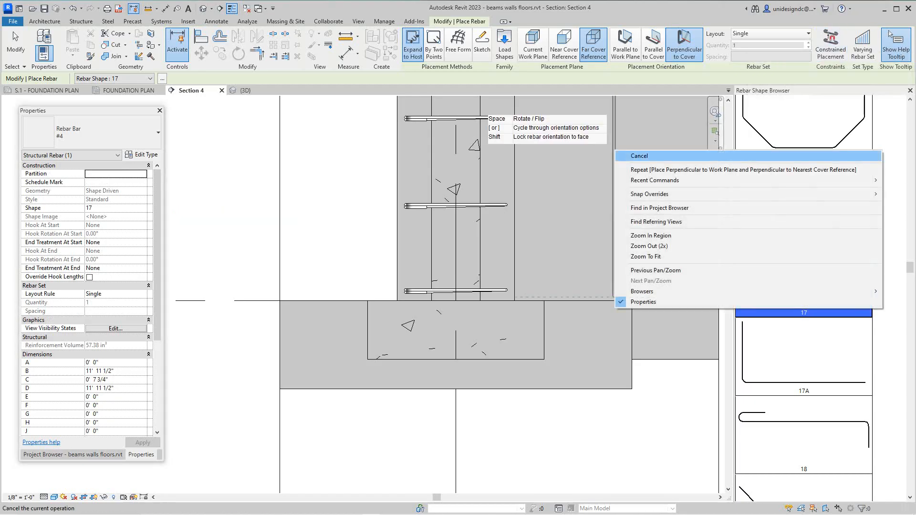
{"action": "left_click", "coordinate": [639, 157]}
{"action": "scroll", "coordinate": [469, 381], "scroll_direction": "down", "scroll_amount": 1}
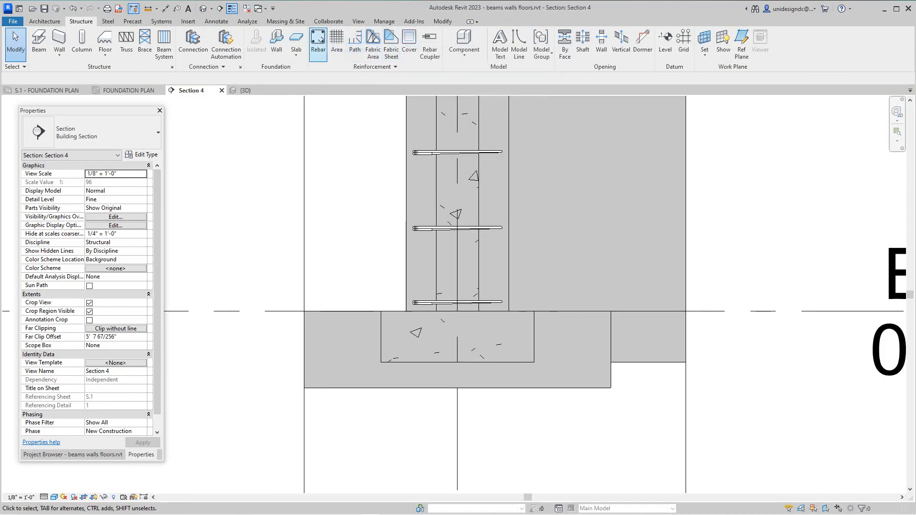
Place a single #4 shape 17 bar in the 72" x 48" x 18" footing, oriented parallel to the work plane
{"action": "left_click", "coordinate": [318, 42]}
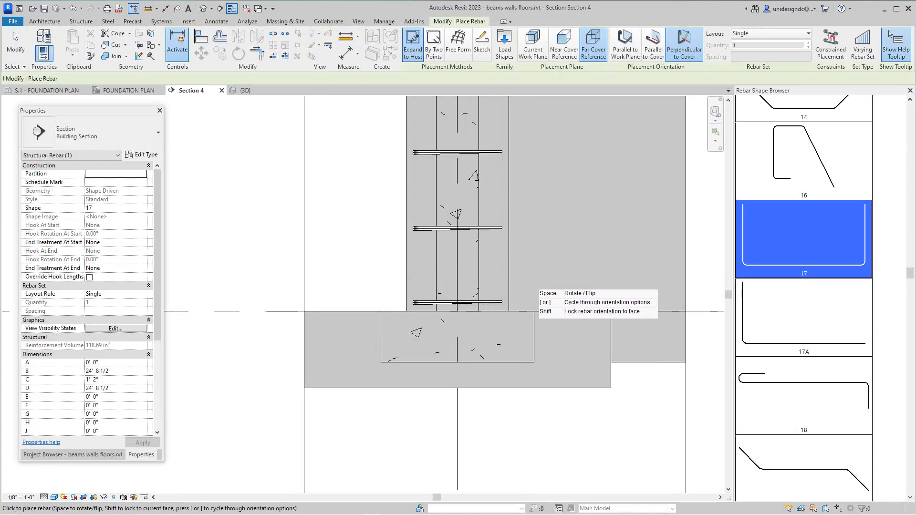
{"action": "scroll", "coordinate": [451, 399], "scroll_direction": "up", "scroll_amount": 1}
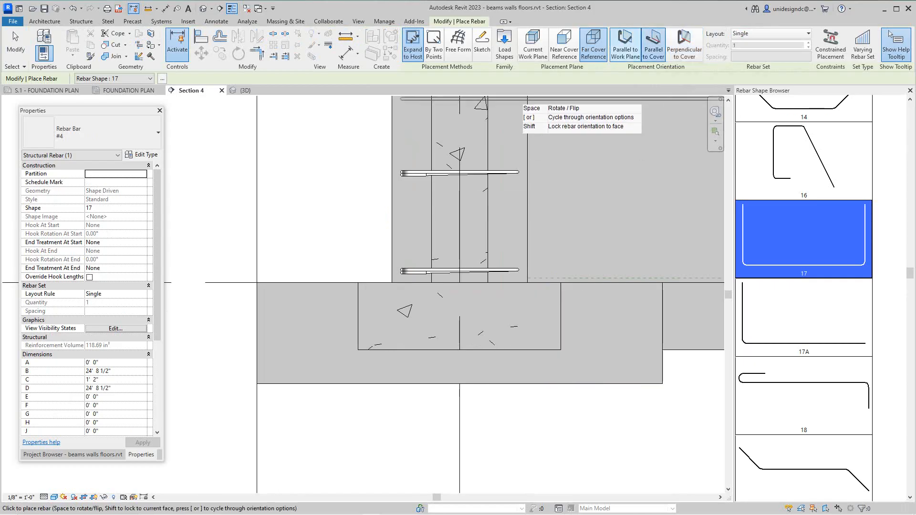
{"action": "left_click", "coordinate": [626, 45]}
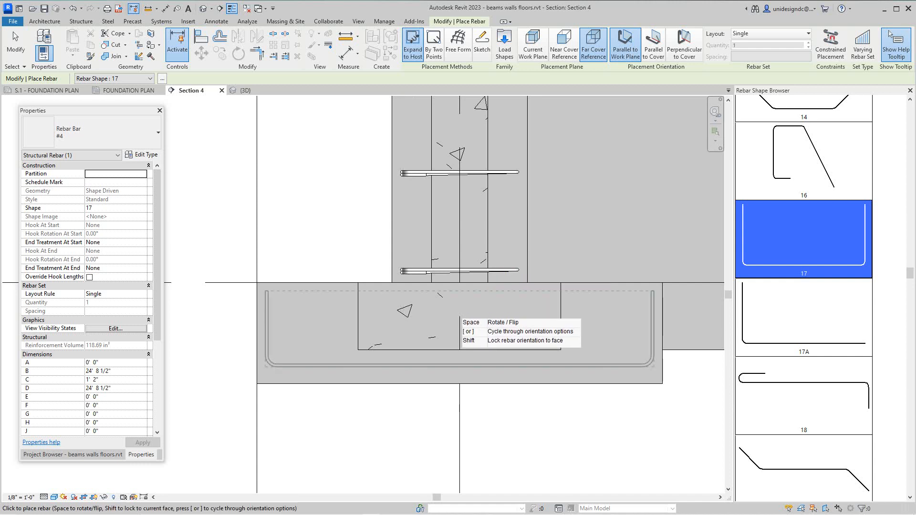
{"action": "left_click", "coordinate": [458, 317]}
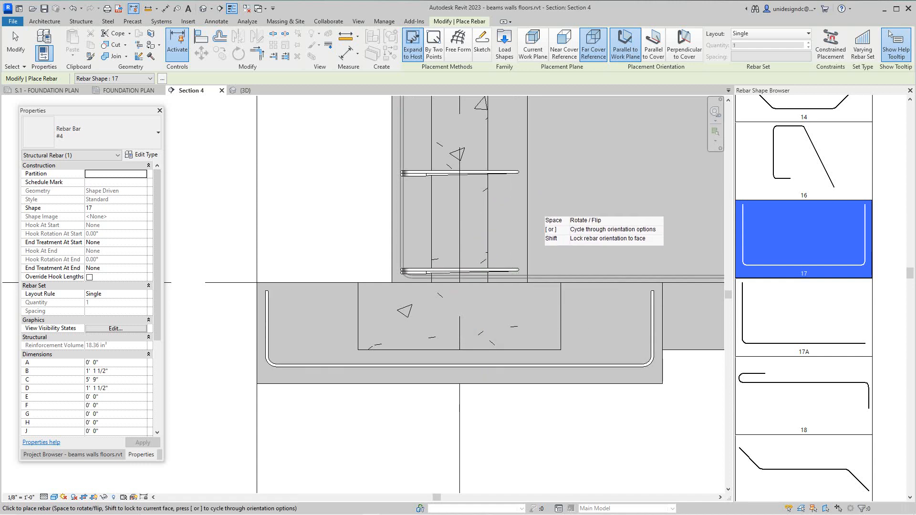
{"action": "right_click", "coordinate": [323, 251]}
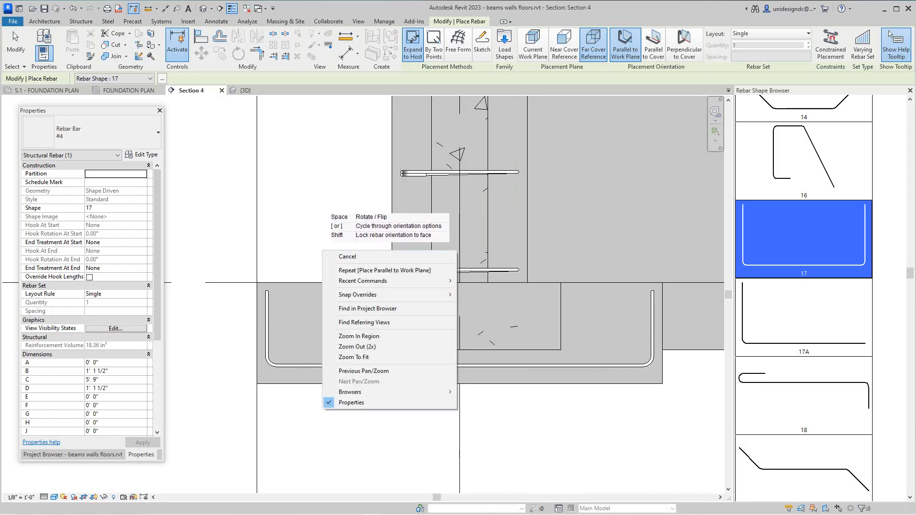
{"action": "left_click", "coordinate": [347, 257]}
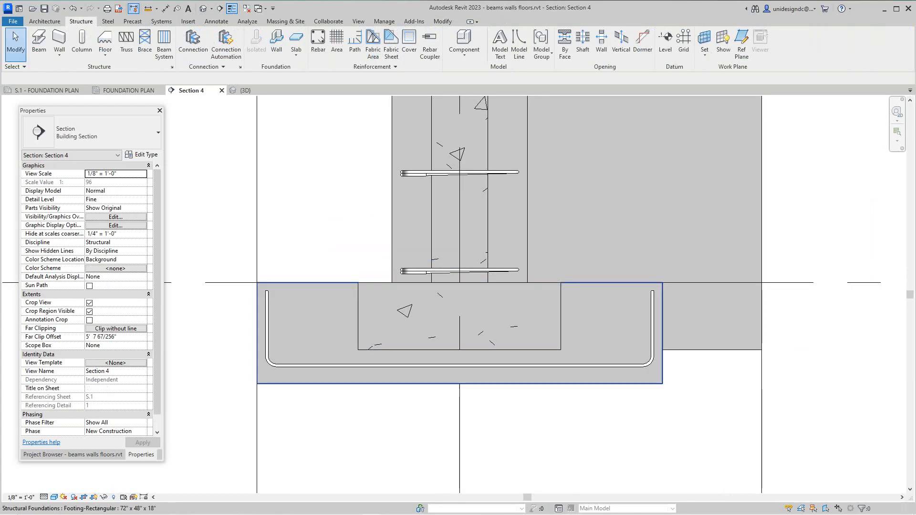
Change the footing's shape 17 bar to a Maximum Spacing layout with 1' spacing
{"action": "left_click", "coordinate": [356, 366]}
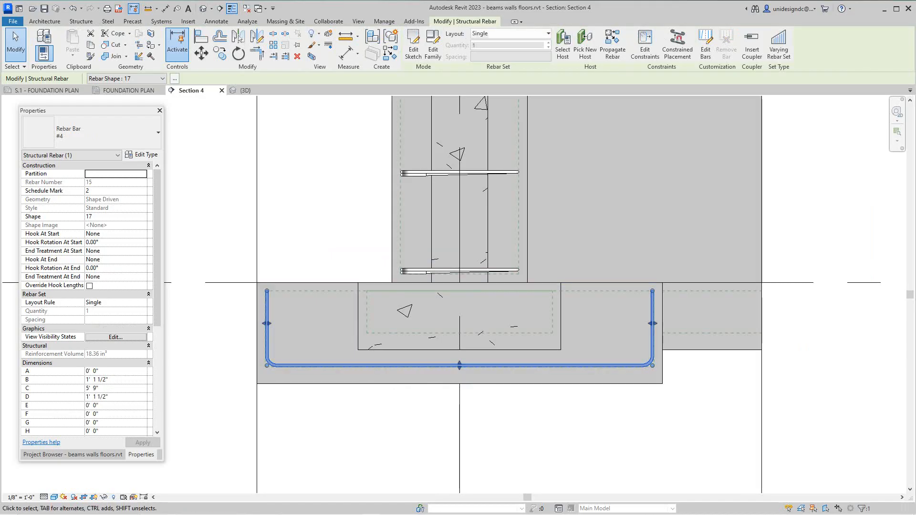
{"action": "left_click", "coordinate": [511, 34]}
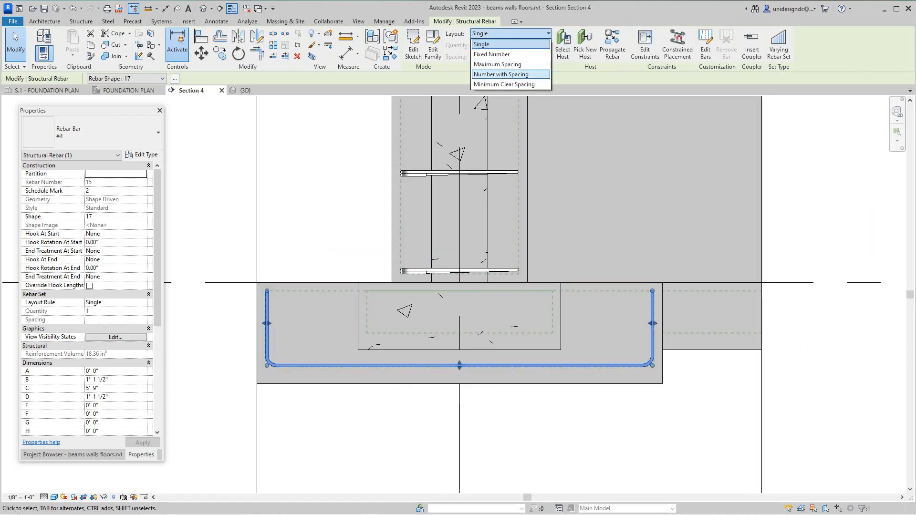
{"action": "left_click", "coordinate": [498, 64]}
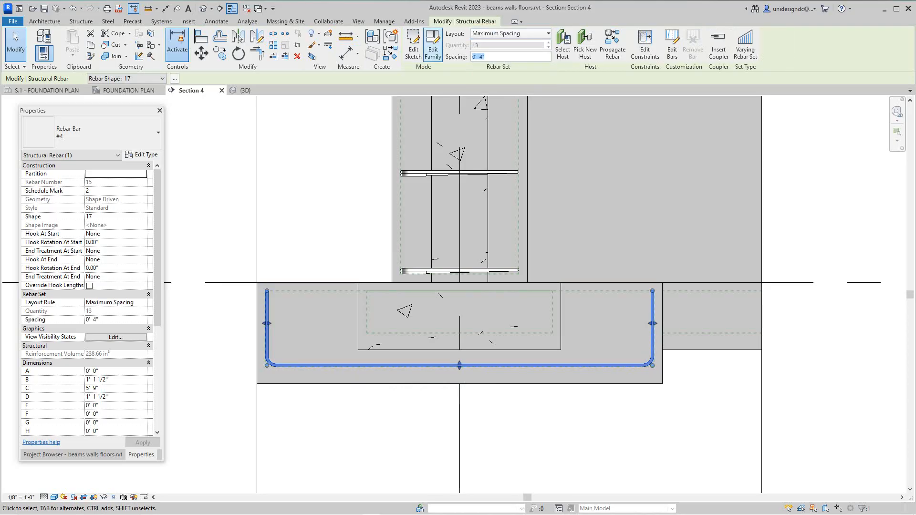
{"action": "type", "text": "1"}
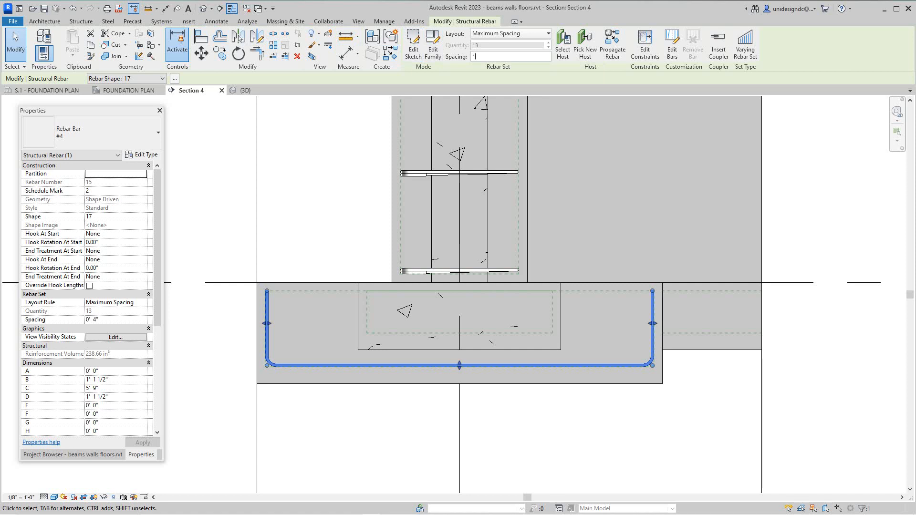
{"action": "key", "text": "Return"}
{"action": "key", "text": "Escape"}
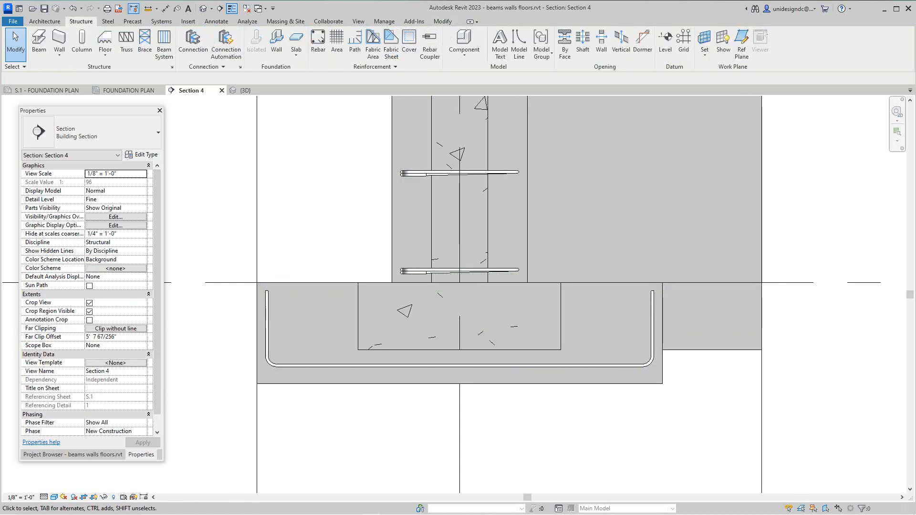
Switch from Section 4 to the 3D view and set its visual style to Shaded
{"action": "scroll", "coordinate": [399, 329], "scroll_direction": "down", "scroll_amount": 10}
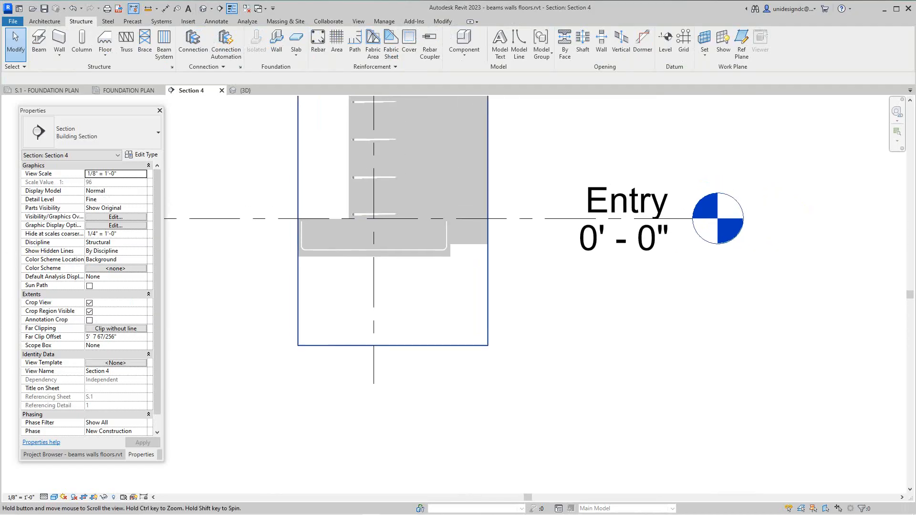
{"action": "middle_click_drag", "start_coordinate": [401, 331], "coordinate": [436, 407]}
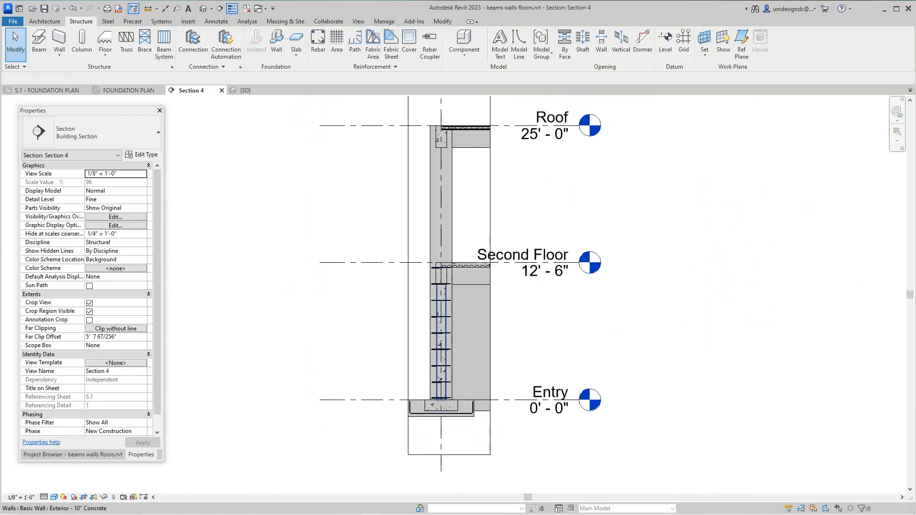
{"action": "scroll", "coordinate": [444, 294], "scroll_direction": "down", "scroll_amount": 1}
{"action": "scroll", "coordinate": [453, 263], "scroll_direction": "up", "scroll_amount": 3}
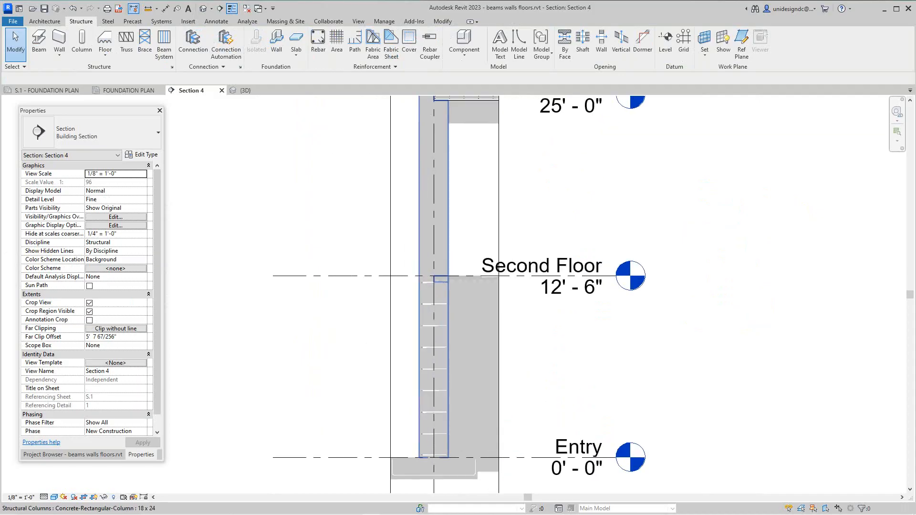
{"action": "scroll", "coordinate": [452, 366], "scroll_direction": "down", "scroll_amount": 3}
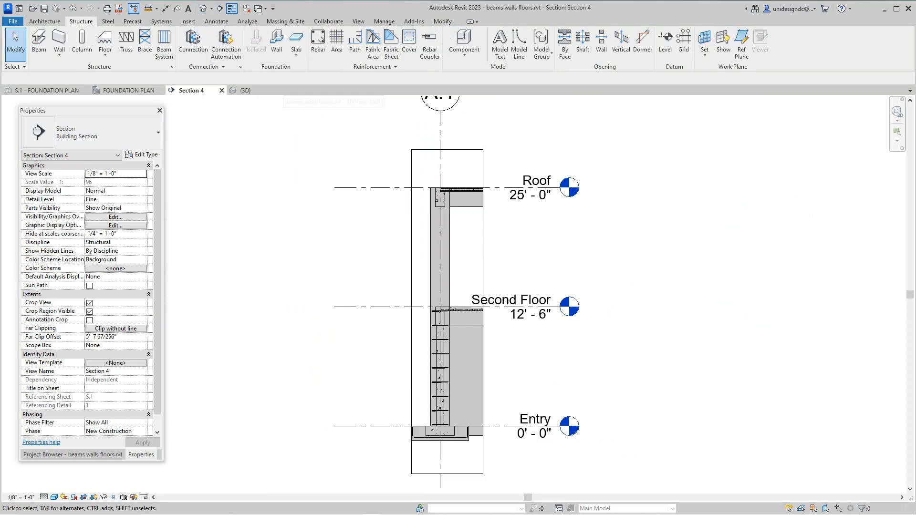
{"action": "key", "text": "ctrl+Tab"}
{"action": "scroll", "coordinate": [458, 263], "scroll_direction": "down", "scroll_amount": 5}
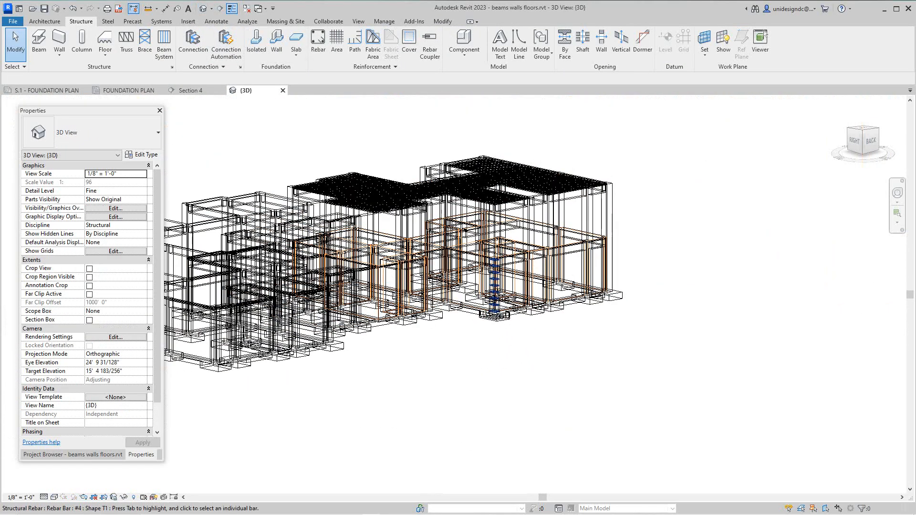
{"action": "left_click", "coordinate": [54, 497]}
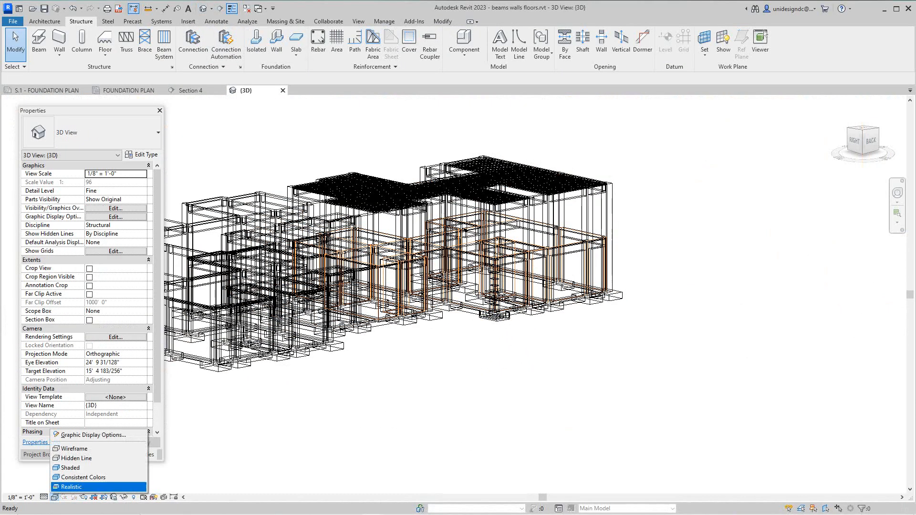
{"action": "left_click", "coordinate": [71, 468]}
Examine the 18 x 24 corner column and its footing in the shaded 3D model
{"action": "scroll", "coordinate": [496, 329], "scroll_direction": "up", "scroll_amount": 5}
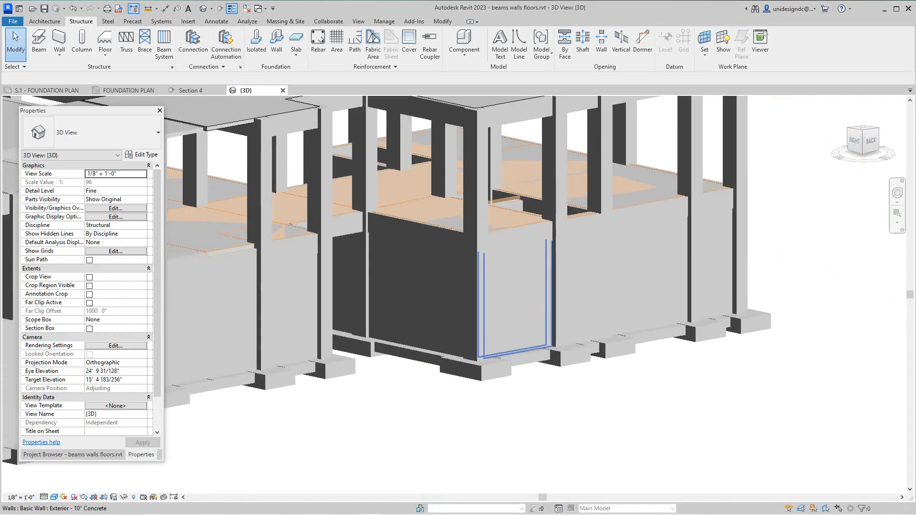
{"action": "middle_click_drag", "start_coordinate": [486, 286], "coordinate": [507, 352]}
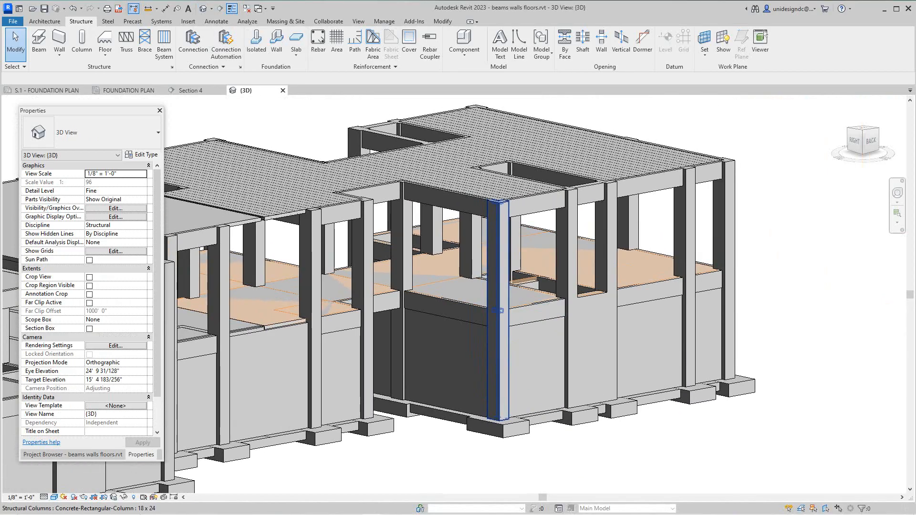
{"action": "scroll", "coordinate": [492, 188], "scroll_direction": "up", "scroll_amount": 1}
{"action": "scroll", "coordinate": [520, 325], "scroll_direction": "down", "scroll_amount": 3}
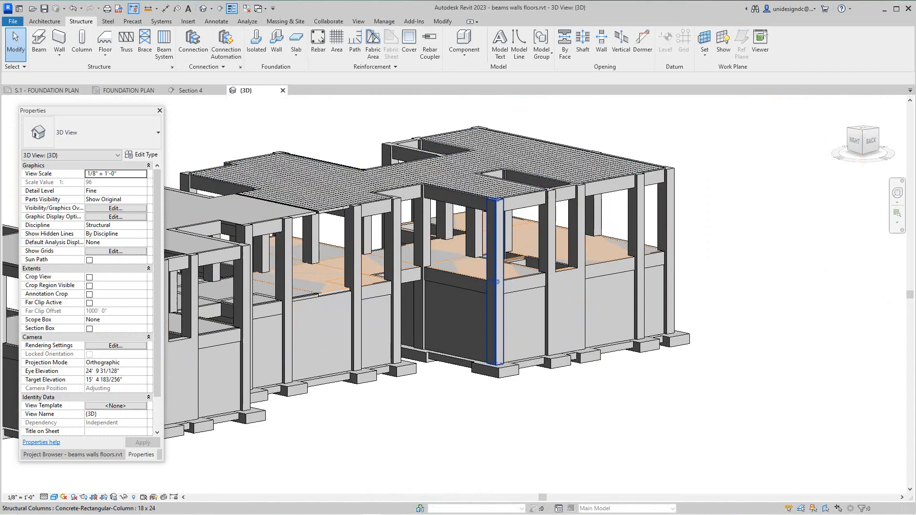
{"action": "scroll", "coordinate": [498, 296], "scroll_direction": "up", "scroll_amount": 2}
{"action": "scroll", "coordinate": [498, 274], "scroll_direction": "down", "scroll_amount": 2}
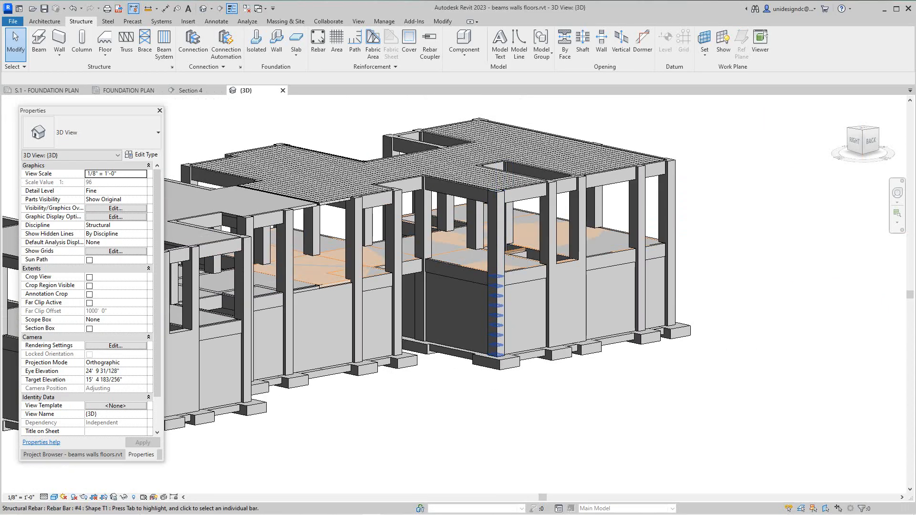
{"action": "left_click", "coordinate": [516, 303]}
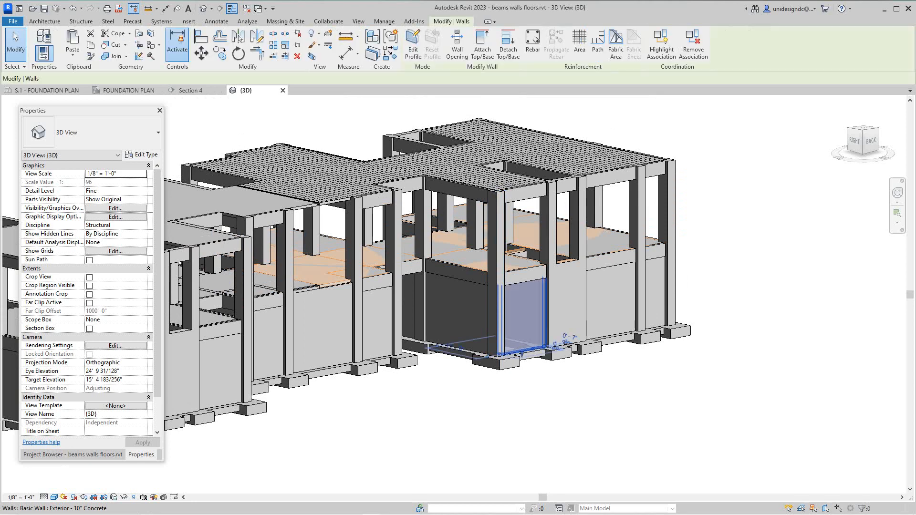
{"action": "scroll", "coordinate": [516, 303], "scroll_direction": "up", "scroll_amount": 2}
{"action": "key", "text": "Escape"}
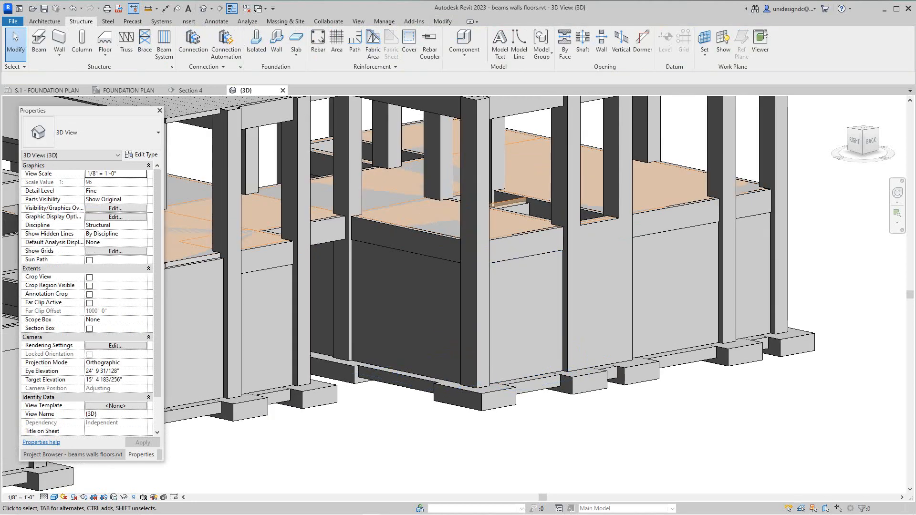
{"action": "scroll", "coordinate": [474, 243], "scroll_direction": "down", "scroll_amount": 6}
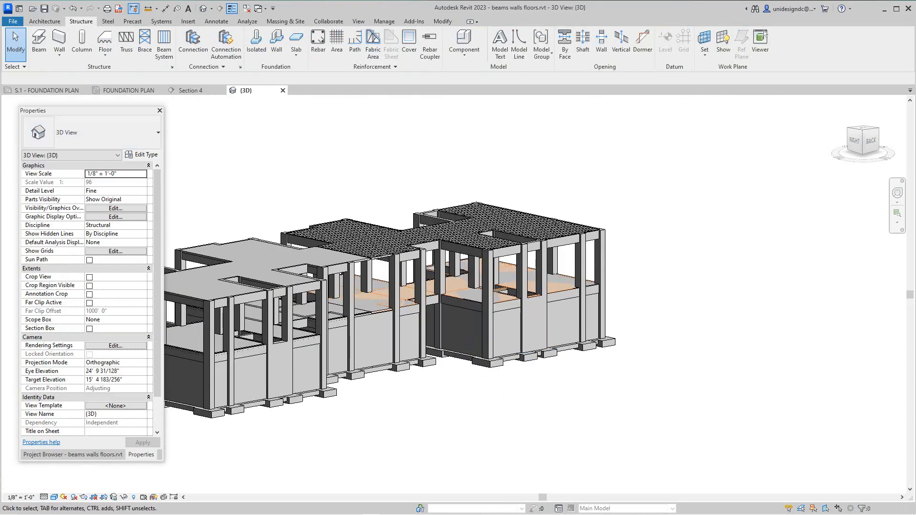
Return to Section 4 and examine the column ties and the shape 17 bar in the footing below Entry level
{"action": "left_click", "coordinate": [190, 91]}
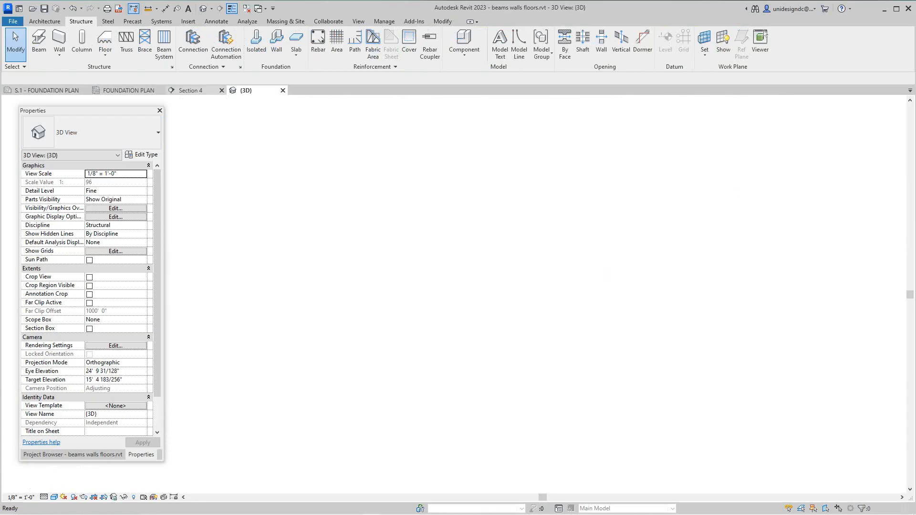
{"action": "scroll", "coordinate": [450, 372], "scroll_direction": "up", "scroll_amount": 6}
{"action": "scroll", "coordinate": [455, 347], "scroll_direction": "up", "scroll_amount": 2}
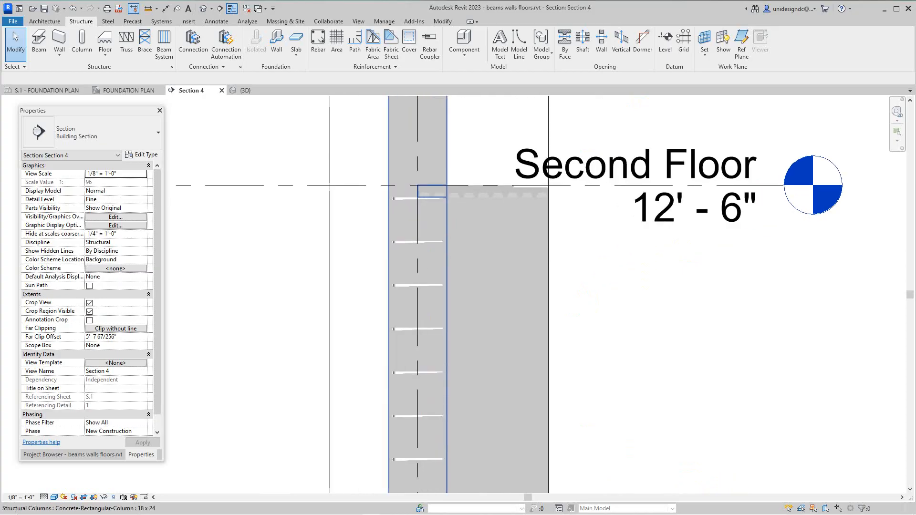
{"action": "scroll", "coordinate": [417, 184], "scroll_direction": "down", "scroll_amount": 4}
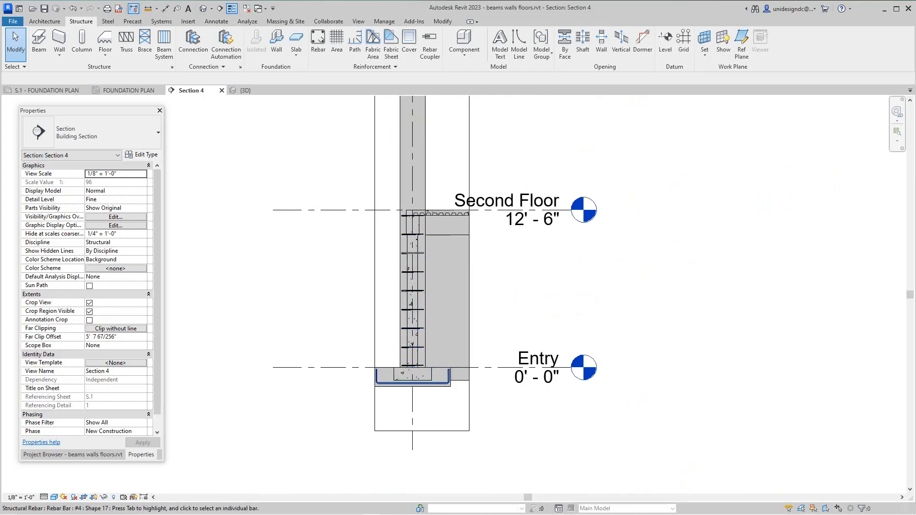
{"action": "scroll", "coordinate": [412, 401], "scroll_direction": "up", "scroll_amount": 4}
{"action": "scroll", "coordinate": [379, 382], "scroll_direction": "up", "scroll_amount": 2}
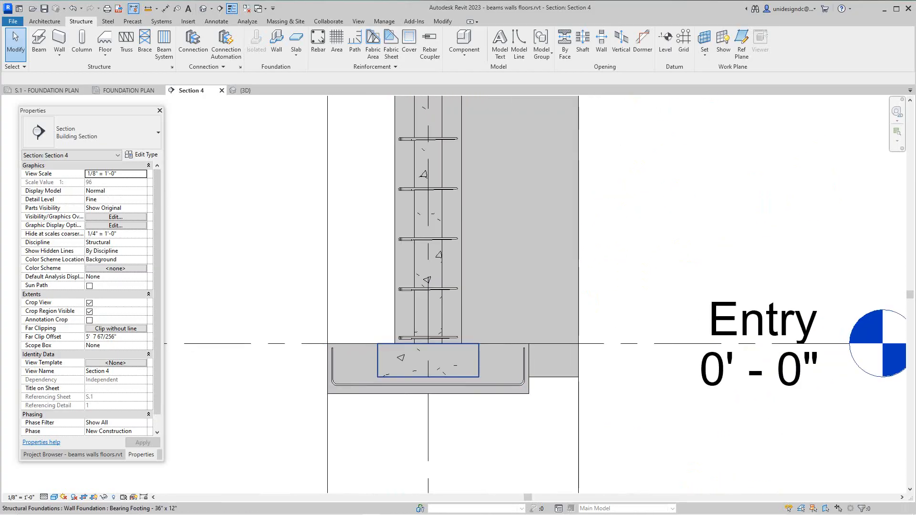
{"action": "scroll", "coordinate": [384, 354], "scroll_direction": "up", "scroll_amount": 2}
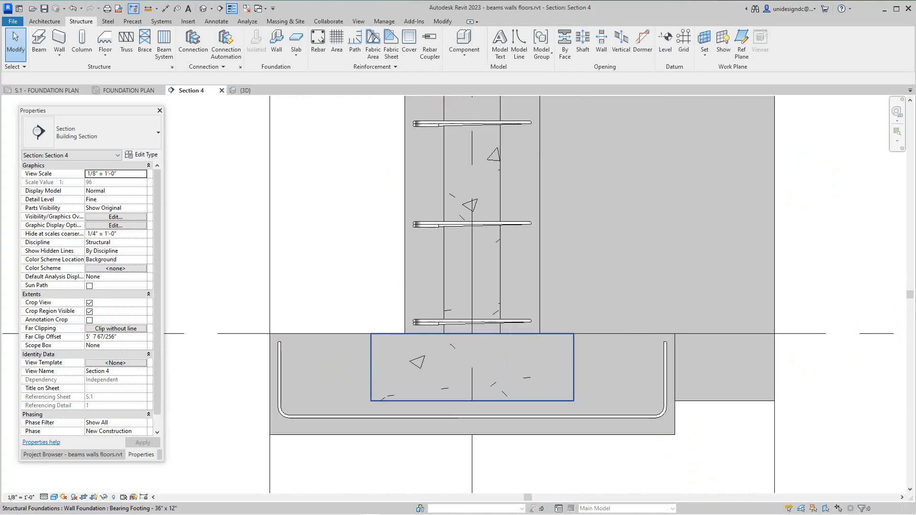
{"action": "scroll", "coordinate": [374, 339], "scroll_direction": "up", "scroll_amount": 1}
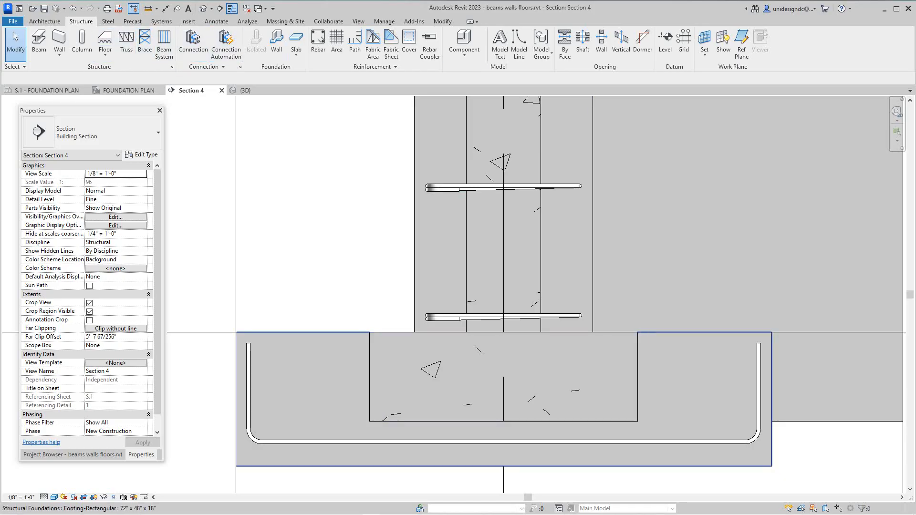
{"action": "scroll", "coordinate": [674, 436], "scroll_direction": "up", "scroll_amount": 1}
{"action": "scroll", "coordinate": [696, 421], "scroll_direction": "down", "scroll_amount": 3}
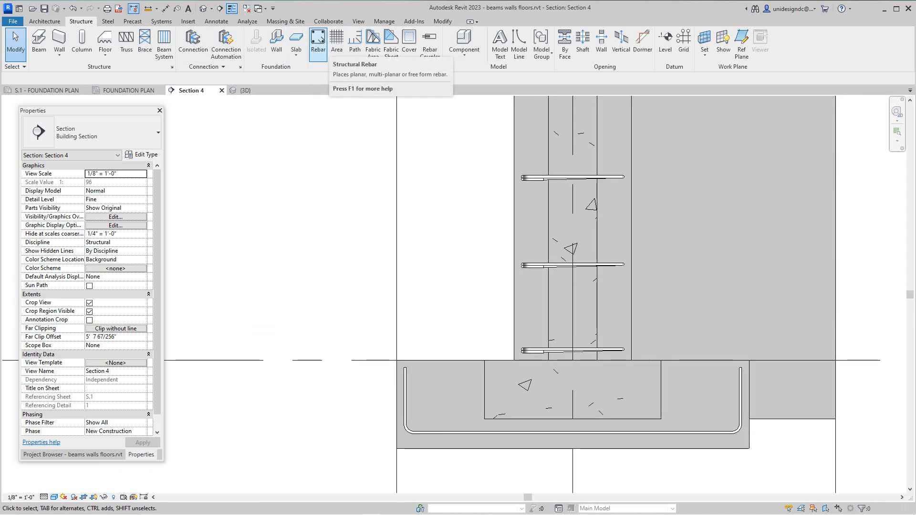
Start placing structural rebar in Section 4 and choose the straight rebar shape 00
{"action": "left_click", "coordinate": [318, 44]}
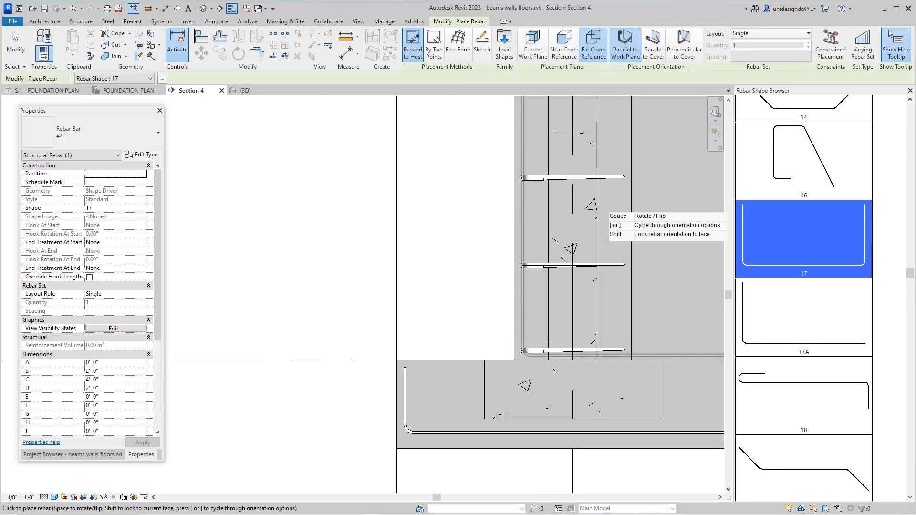
{"action": "scroll", "coordinate": [804, 298], "scroll_direction": "up", "scroll_amount": 8}
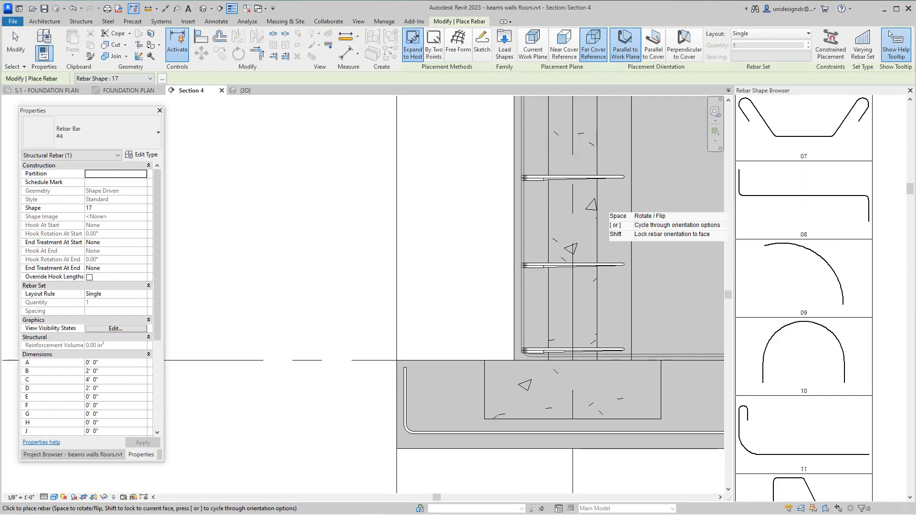
{"action": "scroll", "coordinate": [804, 298], "scroll_direction": "up", "scroll_amount": 7}
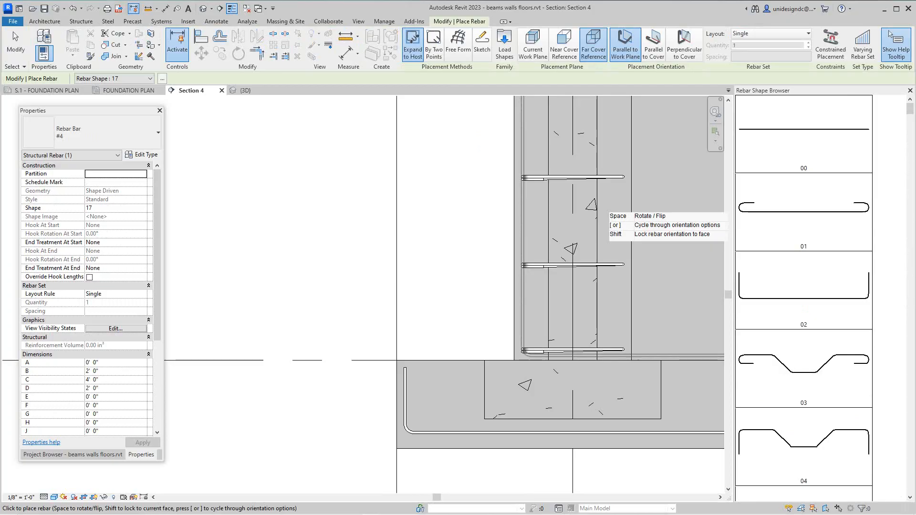
{"action": "left_click", "coordinate": [806, 143]}
{"action": "scroll", "coordinate": [513, 405], "scroll_direction": "up", "scroll_amount": 2}
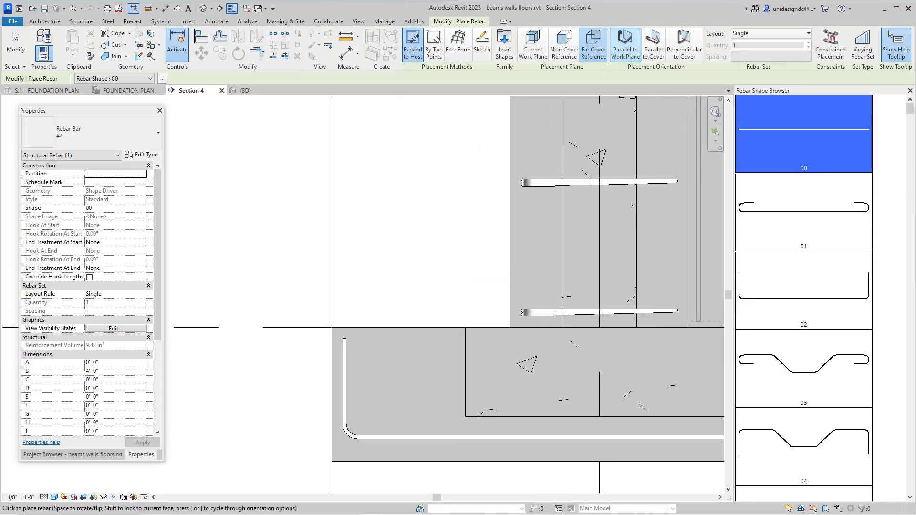
Place a single #4 shape 00 bar perpendicular to cover, just above the shape 17 bar near its bend in the footing
{"action": "left_click", "coordinate": [890, 34]}
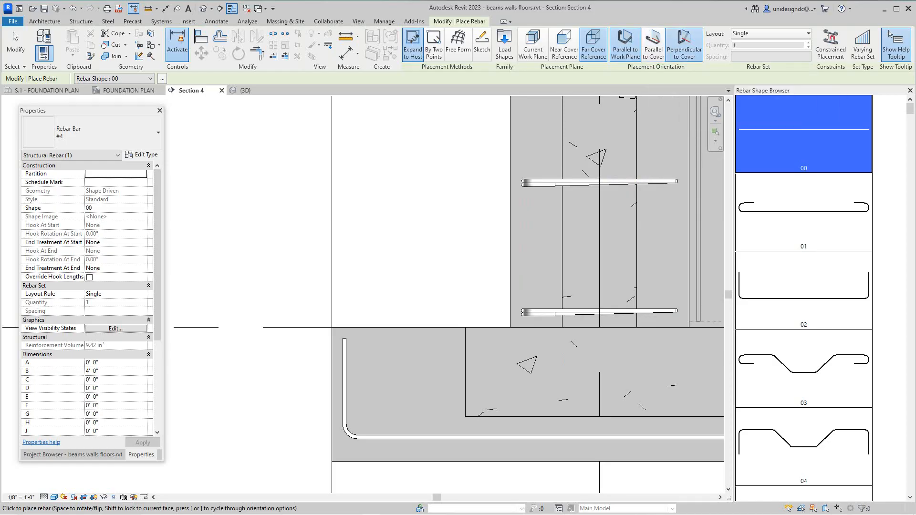
{"action": "scroll", "coordinate": [389, 377], "scroll_direction": "down", "scroll_amount": 2}
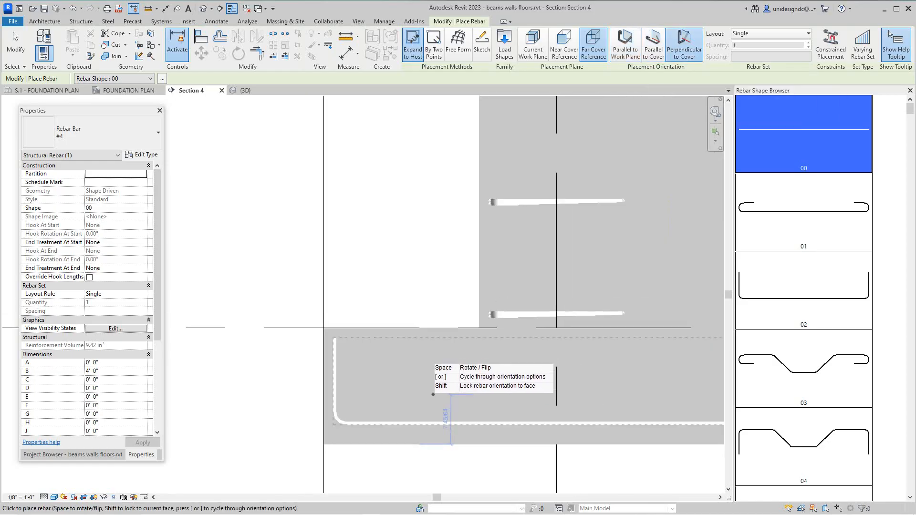
{"action": "scroll", "coordinate": [389, 375], "scroll_direction": "up", "scroll_amount": 3}
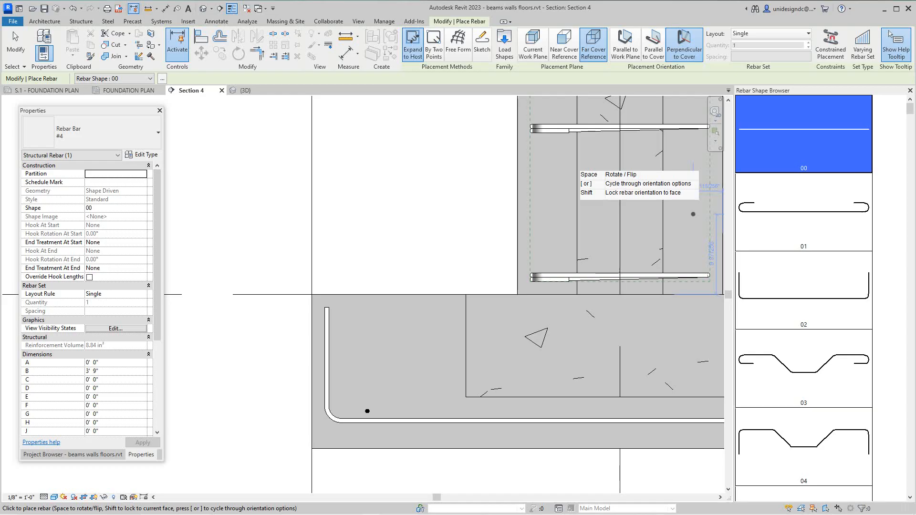
Place a #4 shape 00 rebar set at 4-inch maximum spacing, perpendicular to cover, just above the shape 17 bar across the footing
{"action": "left_click", "coordinate": [771, 34]}
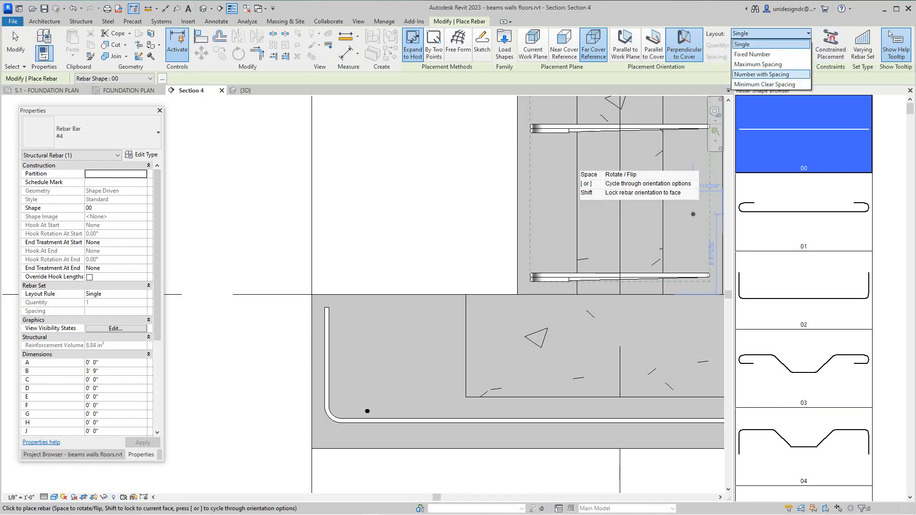
{"action": "key", "text": "Return"}
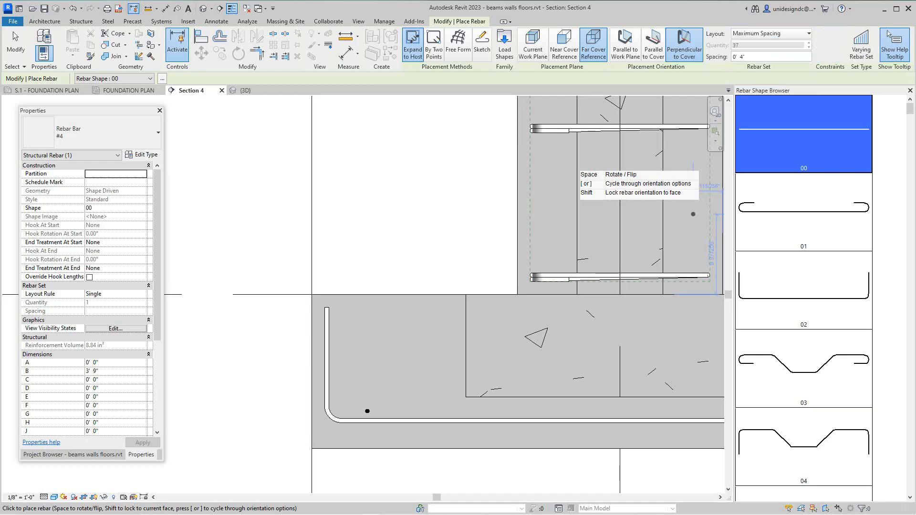
{"action": "scroll", "coordinate": [580, 414], "scroll_direction": "down", "scroll_amount": 5}
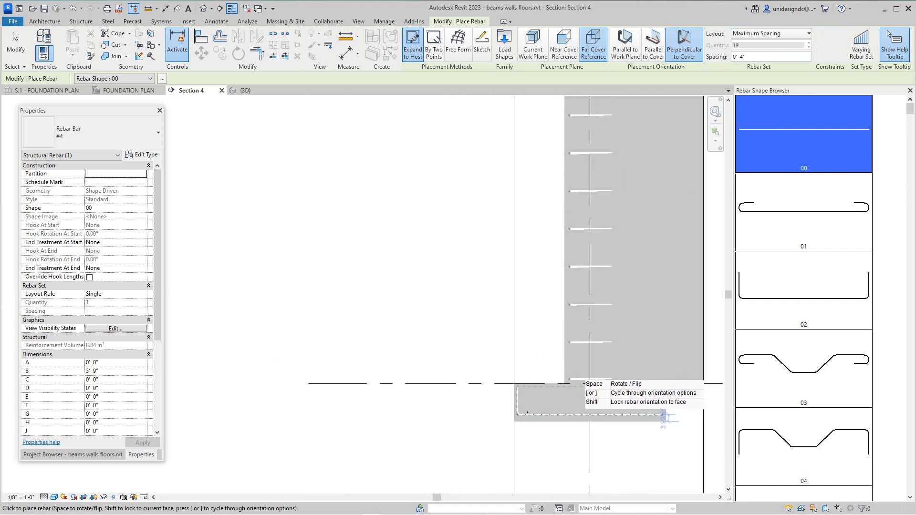
{"action": "scroll", "coordinate": [583, 409], "scroll_direction": "up", "scroll_amount": 4}
{"action": "scroll", "coordinate": [545, 363], "scroll_direction": "up", "scroll_amount": 6}
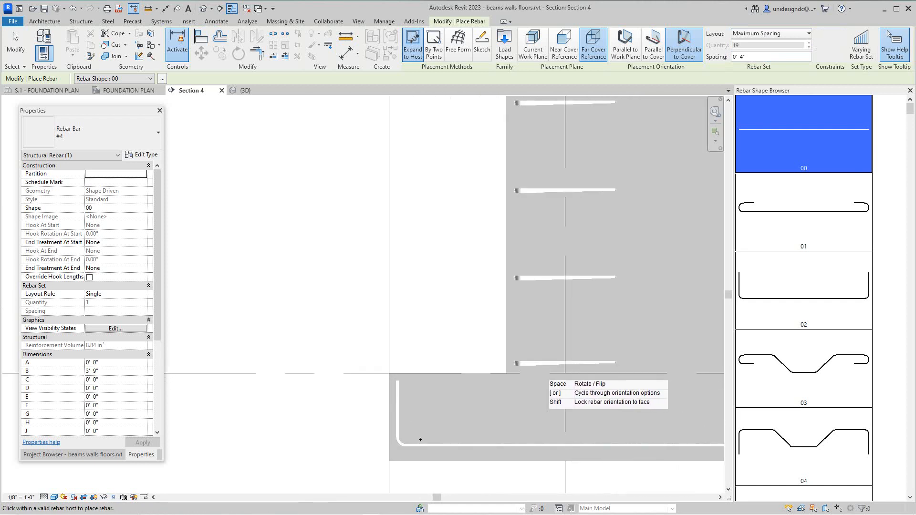
{"action": "scroll", "coordinate": [304, 415], "scroll_direction": "up", "scroll_amount": 2}
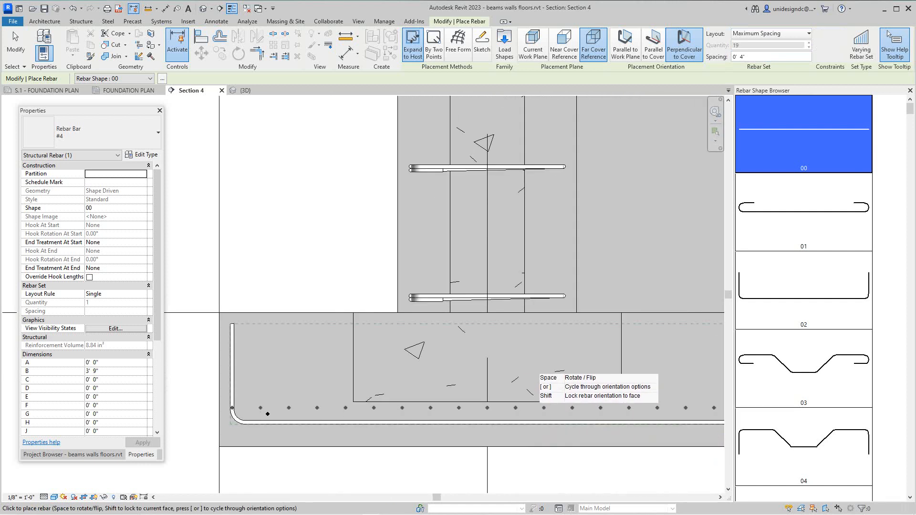
{"action": "right_click", "coordinate": [533, 413]}
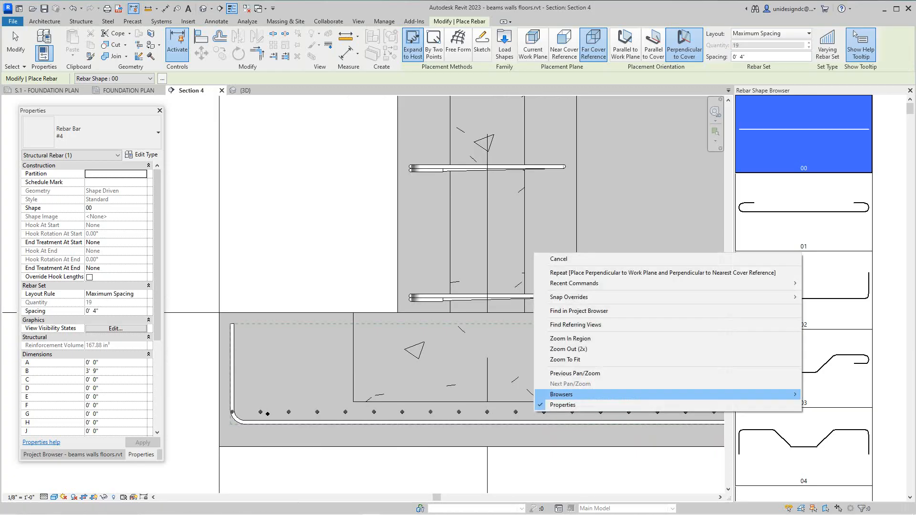
{"action": "left_click", "coordinate": [551, 259]}
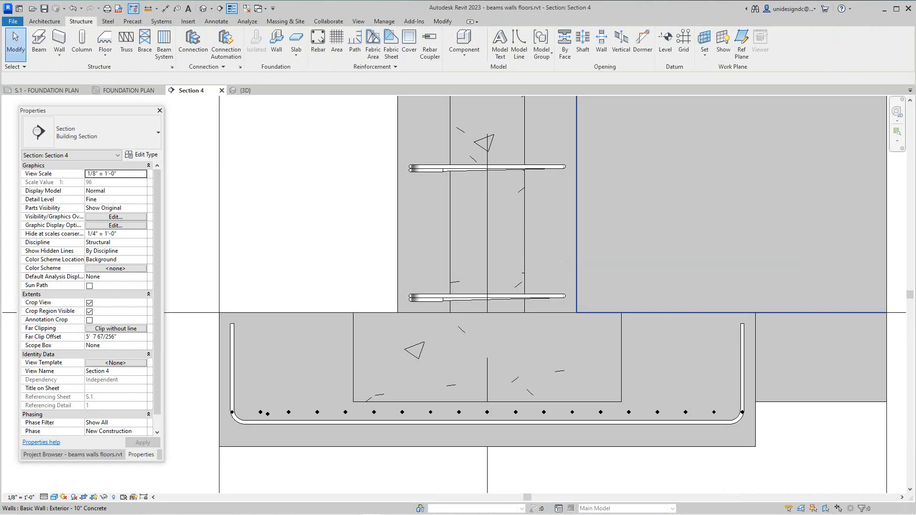
{"action": "right_click", "coordinate": [590, 253]}
{"action": "left_click", "coordinate": [614, 258]}
Delete the extra single shape 00 bar beside the spaced straight bar set in the footing
{"action": "scroll", "coordinate": [518, 391], "scroll_direction": "down", "scroll_amount": 5}
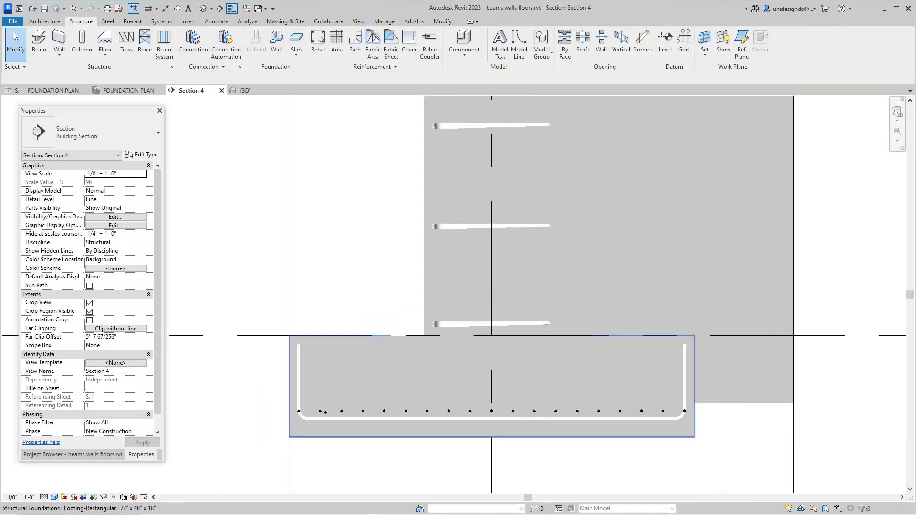
{"action": "scroll", "coordinate": [477, 381], "scroll_direction": "up", "scroll_amount": 3}
{"action": "scroll", "coordinate": [468, 334], "scroll_direction": "up", "scroll_amount": 1}
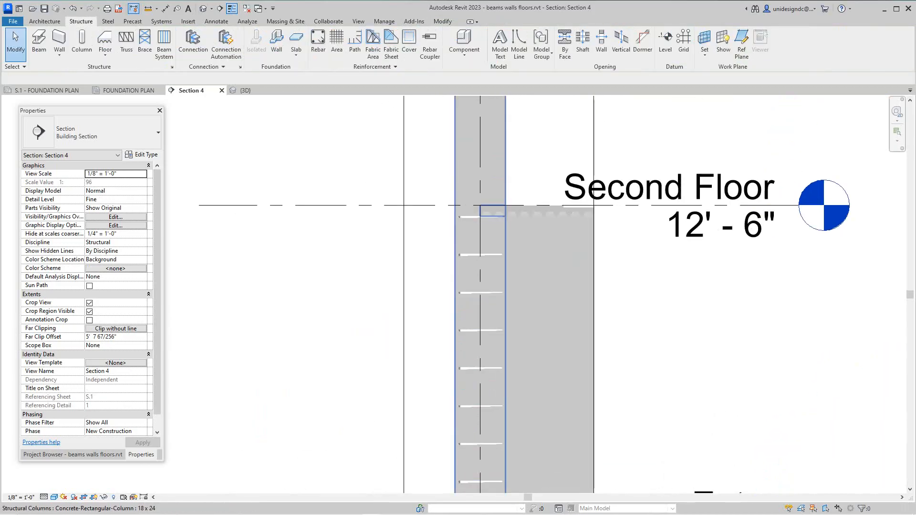
{"action": "scroll", "coordinate": [467, 337], "scroll_direction": "down", "scroll_amount": 3}
{"action": "scroll", "coordinate": [452, 487], "scroll_direction": "up", "scroll_amount": 5}
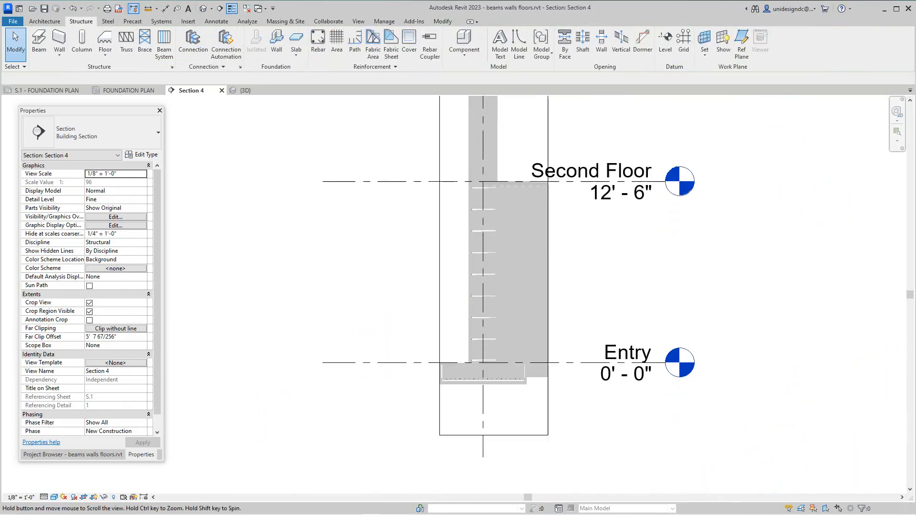
{"action": "scroll", "coordinate": [549, 373], "scroll_direction": "up", "scroll_amount": 4}
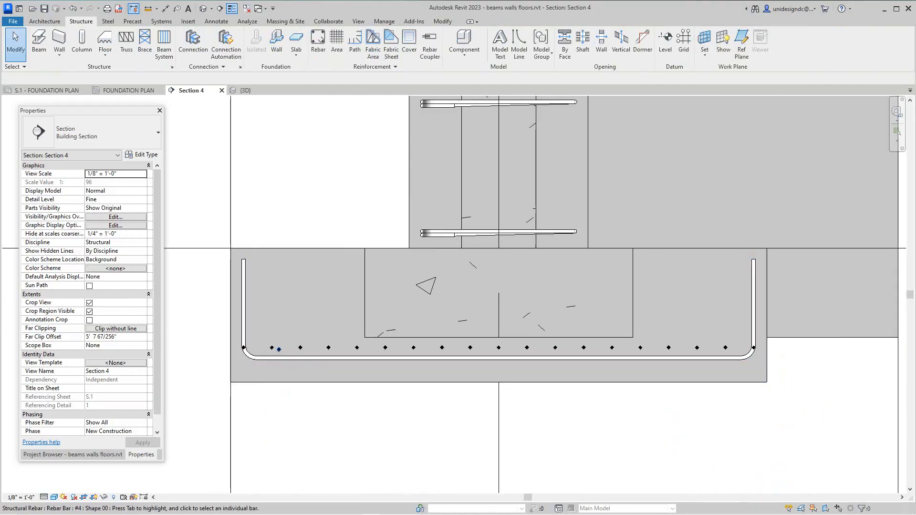
{"action": "left_click", "coordinate": [279, 350]}
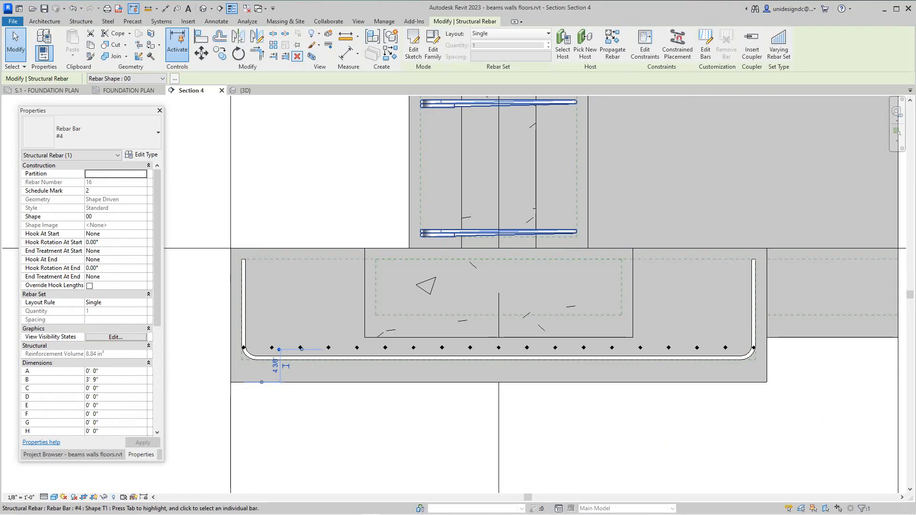
{"action": "key", "text": "Escape"}
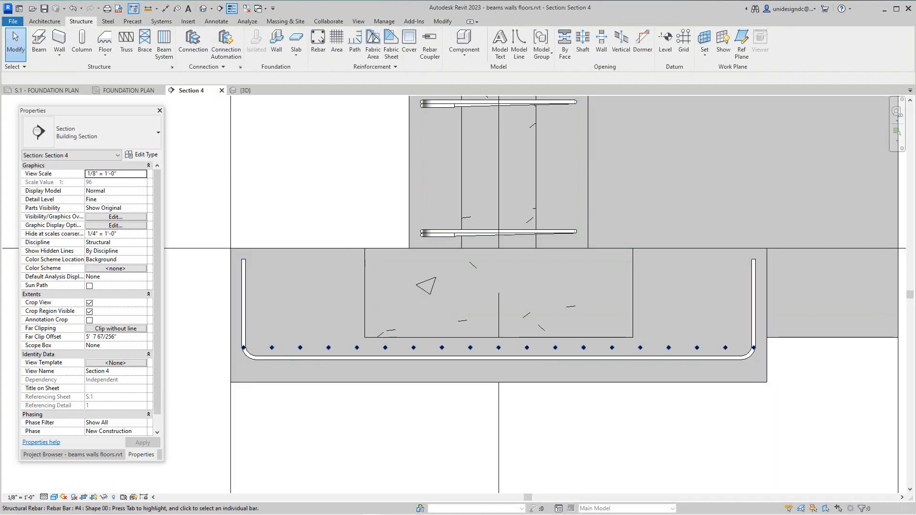
Set the maximum spacing of the straight shape 00 bar set in the footing to 6 inches
{"action": "left_click", "coordinate": [243, 348]}
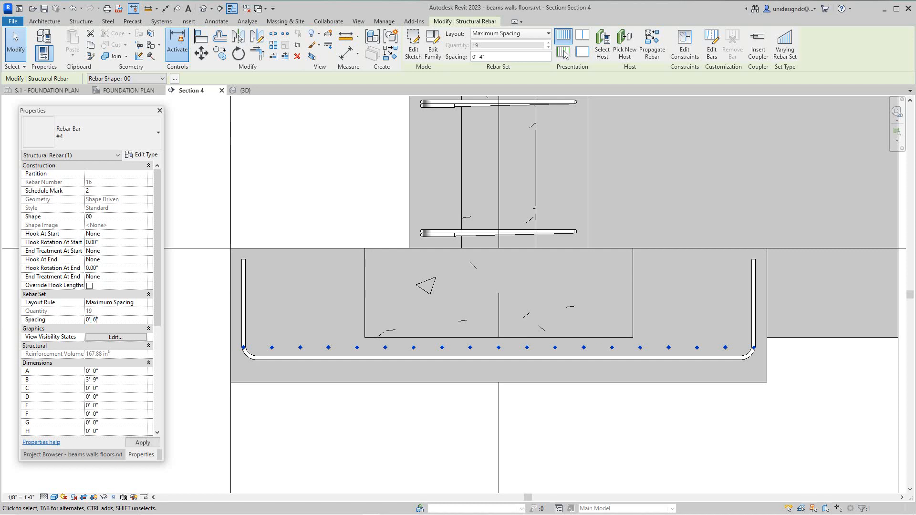
{"action": "key", "text": "Escape"}
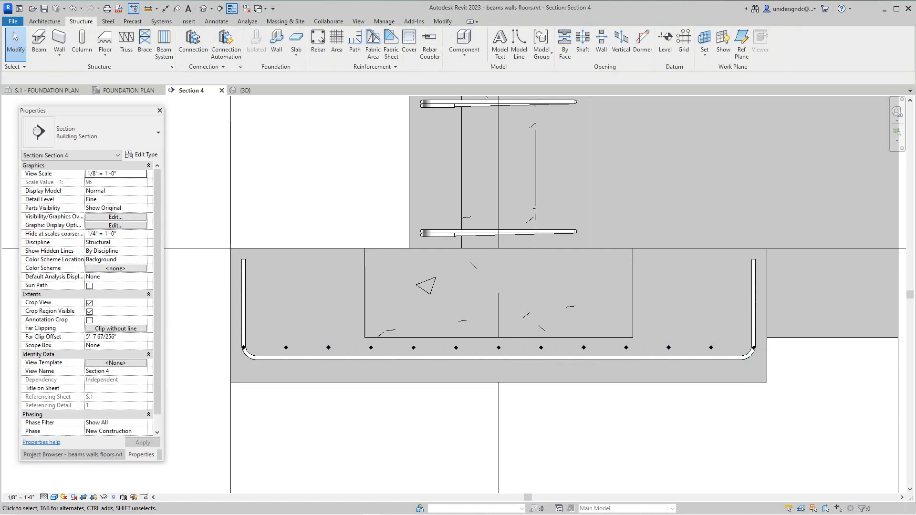
{"action": "scroll", "coordinate": [360, 403], "scroll_direction": "down", "scroll_amount": 3}
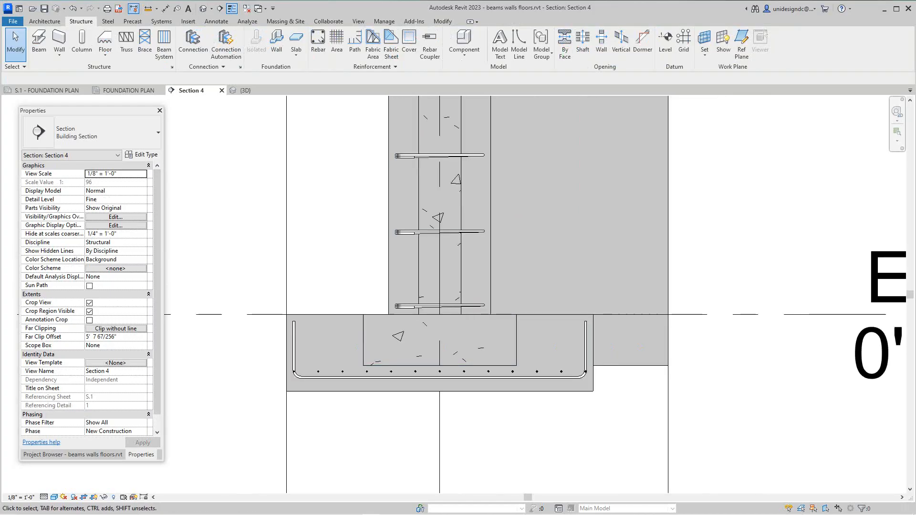
{"action": "scroll", "coordinate": [387, 391], "scroll_direction": "up", "scroll_amount": 1}
{"action": "scroll", "coordinate": [388, 390], "scroll_direction": "up", "scroll_amount": 3}
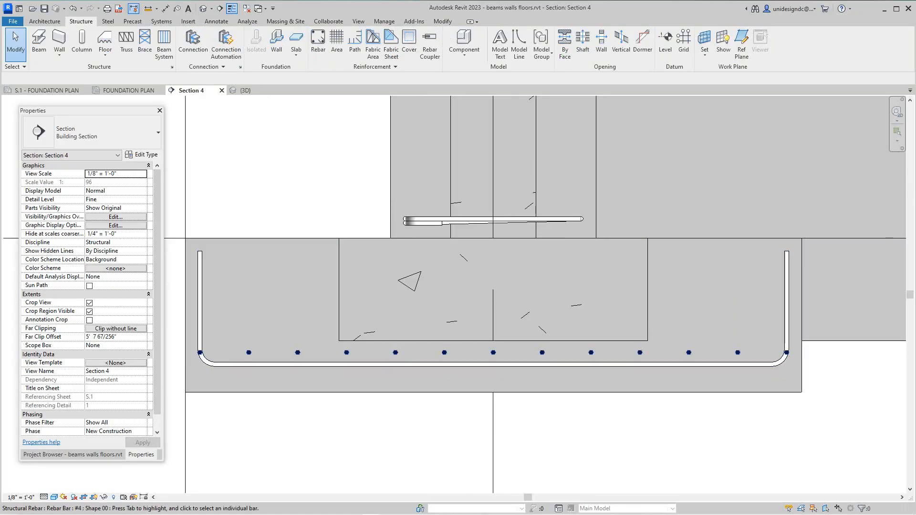
Try a 1-foot maximum spacing for the straight shape 00 bar set in the footing
{"action": "left_click", "coordinate": [785, 358]}
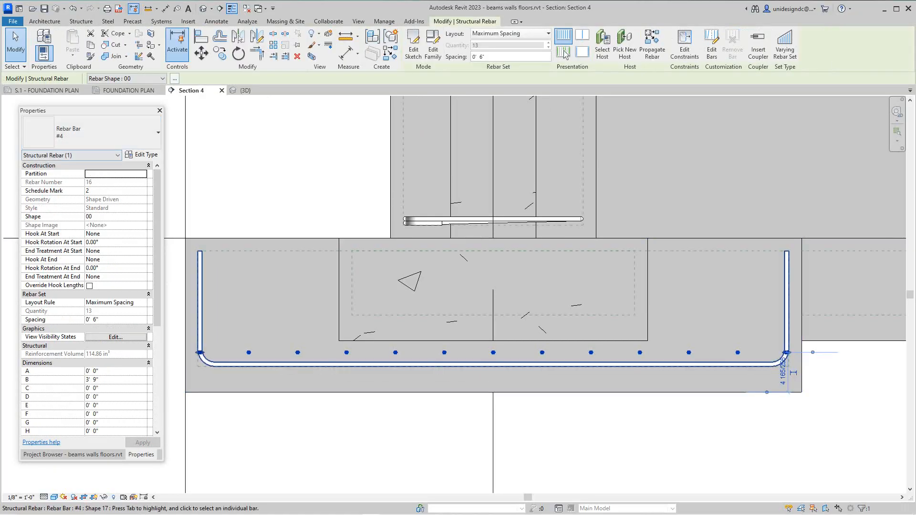
{"action": "left_click", "coordinate": [565, 54]}
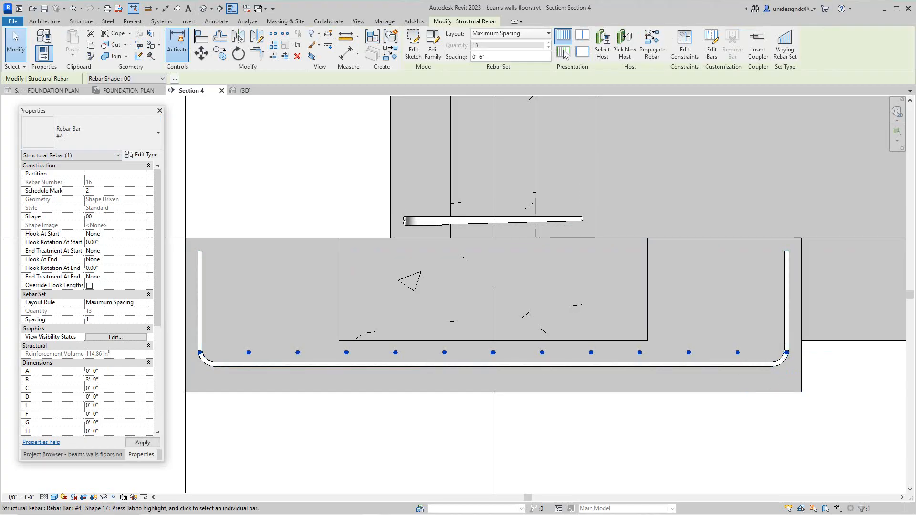
{"action": "key", "text": "Escape"}
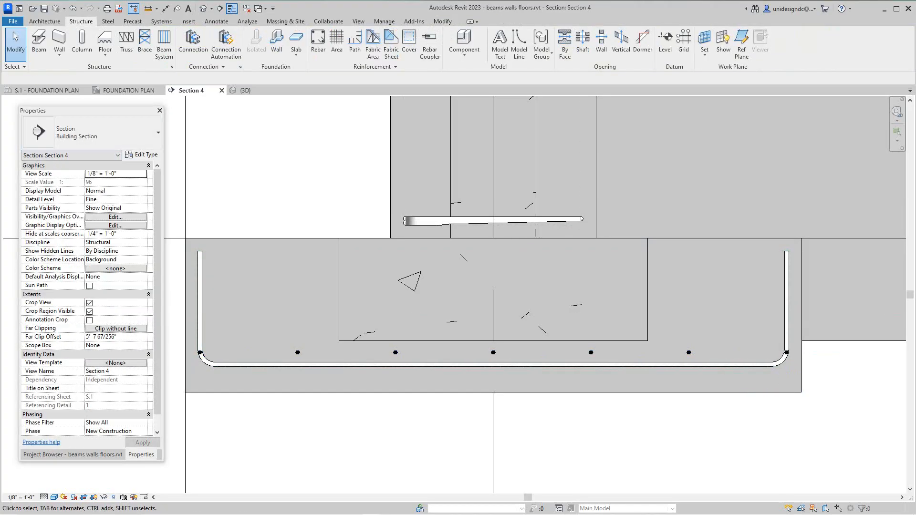
{"action": "scroll", "coordinate": [344, 414], "scroll_direction": "down", "scroll_amount": 2}
{"action": "scroll", "coordinate": [301, 376], "scroll_direction": "up", "scroll_amount": 1}
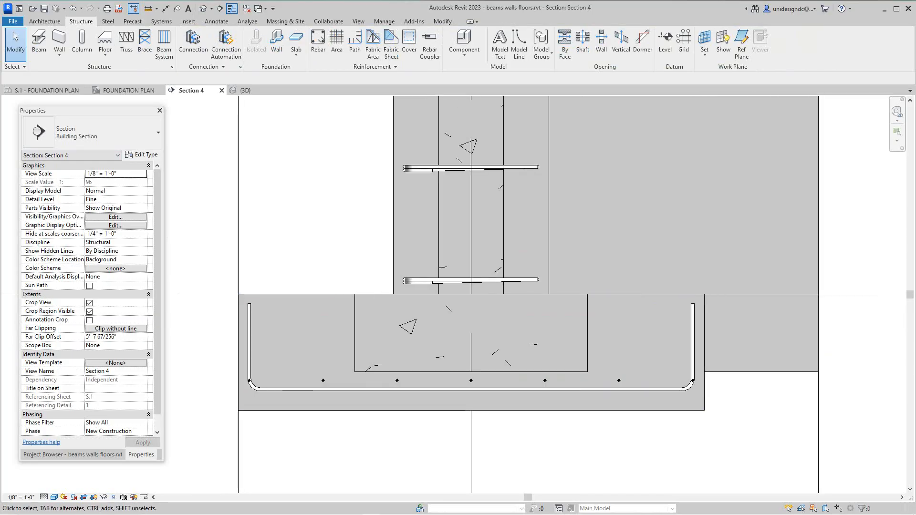
{"action": "scroll", "coordinate": [266, 387], "scroll_direction": "up", "scroll_amount": 2}
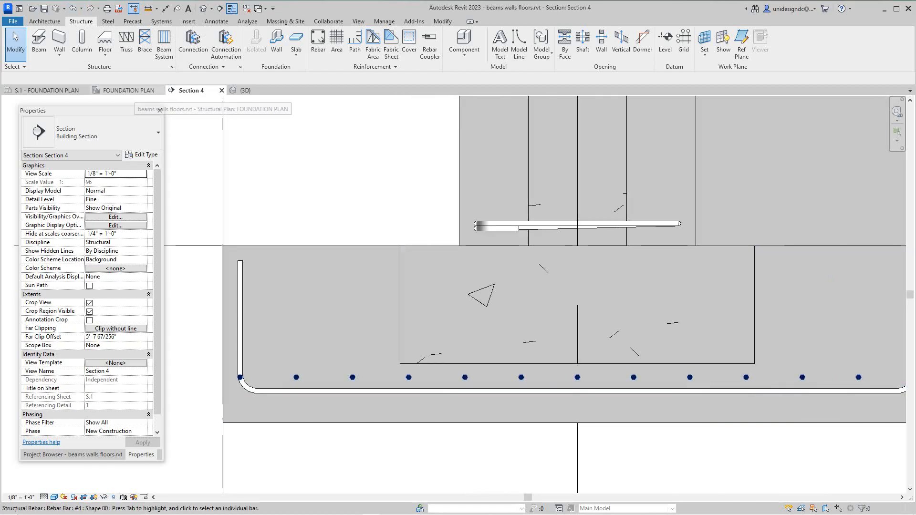
Shift the left end of the straight bar set inward so its first bar sits inside the shape 17 bar's bend
{"action": "left_click", "coordinate": [240, 377]}
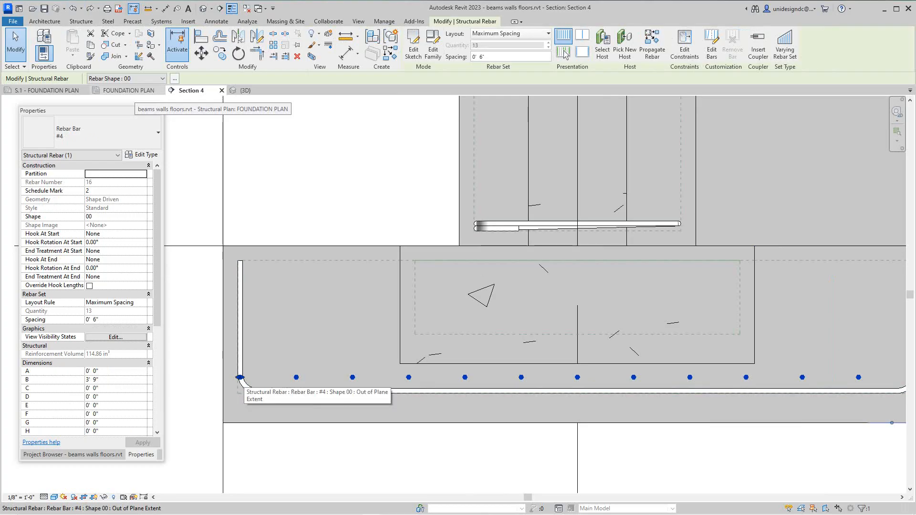
{"action": "left_click_drag", "start_coordinate": [240, 377], "coordinate": [252, 377]}
{"action": "left_click", "coordinate": [275, 452]}
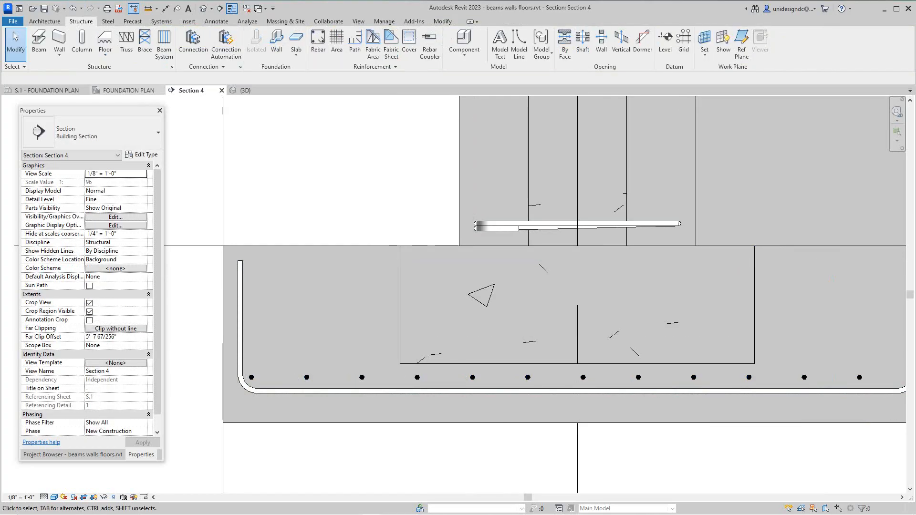
Shift the right end of the straight bar set inward so its last bar sits inside the shape 17 bar's opposite bend
{"action": "scroll", "coordinate": [274, 452], "scroll_direction": "down", "scroll_amount": 5}
{"action": "scroll", "coordinate": [632, 417], "scroll_direction": "up", "scroll_amount": 3}
{"action": "scroll", "coordinate": [571, 421], "scroll_direction": "up", "scroll_amount": 1}
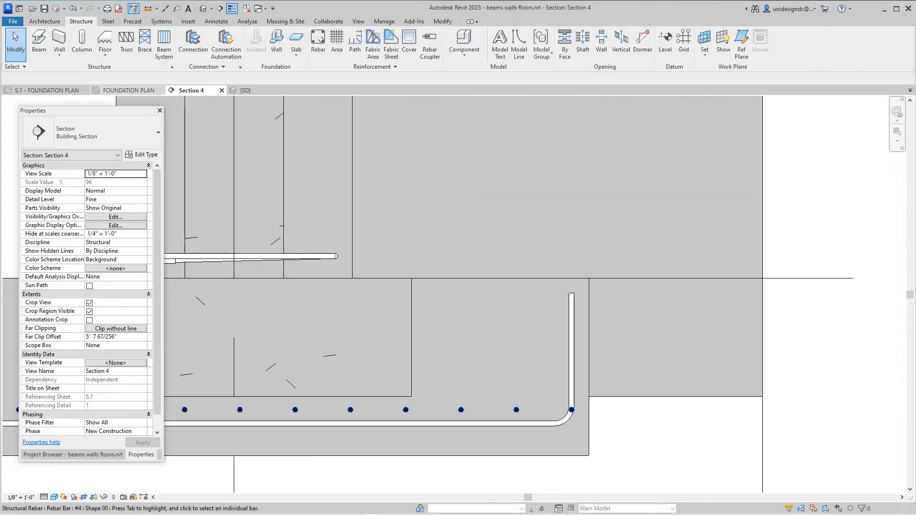
{"action": "left_click", "coordinate": [571, 411]}
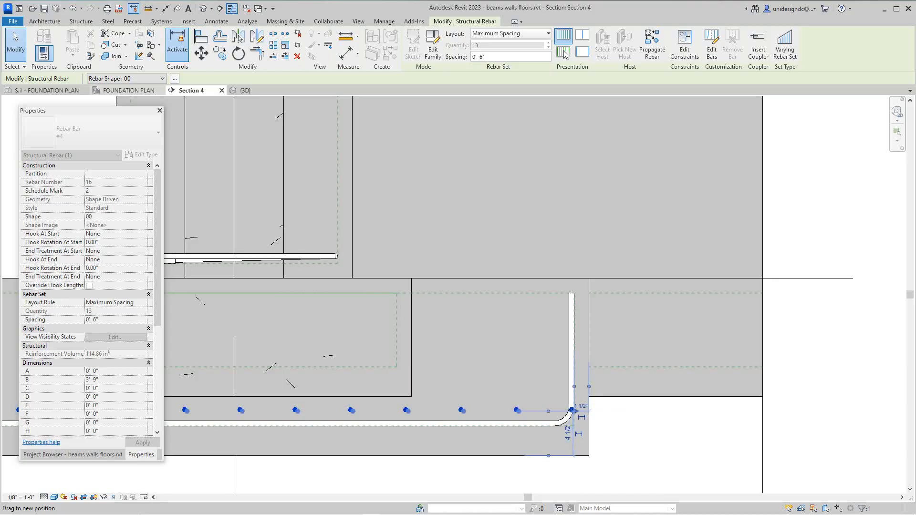
{"action": "key", "text": "Escape"}
{"action": "scroll", "coordinate": [606, 425], "scroll_direction": "up", "scroll_amount": 3}
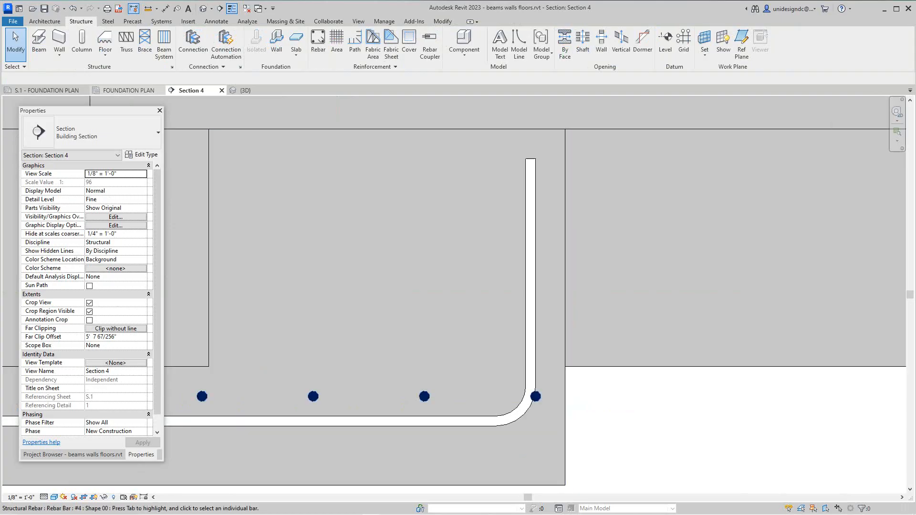
{"action": "left_click", "coordinate": [525, 403]}
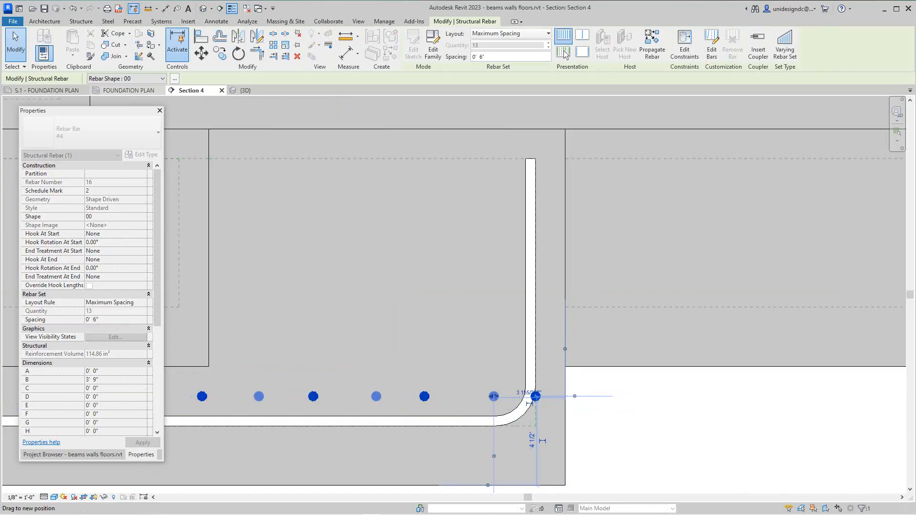
{"action": "left_click", "coordinate": [563, 51]}
{"action": "key", "text": "Escape"}
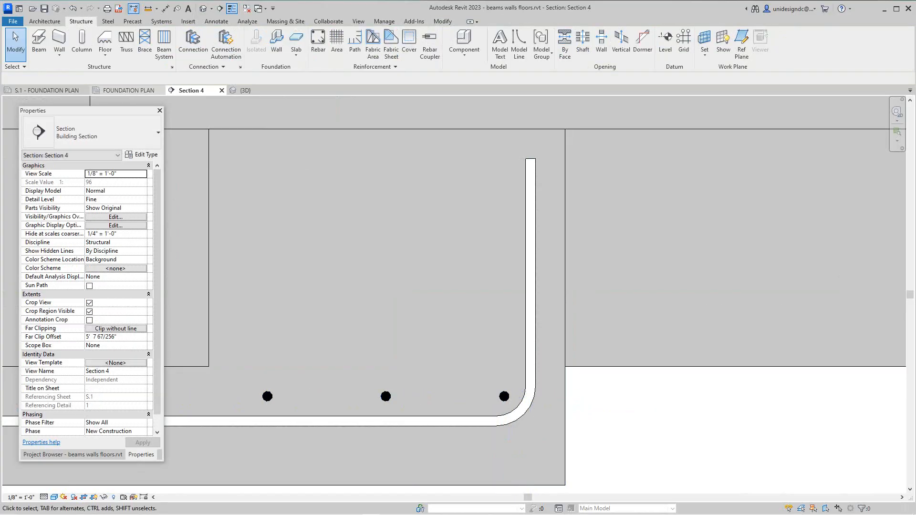
Examine the shape 17 bar and the straight bars inside the column footing in the section
{"action": "scroll", "coordinate": [454, 286], "scroll_direction": "down", "scroll_amount": 5}
{"action": "scroll", "coordinate": [416, 423], "scroll_direction": "down", "scroll_amount": 8}
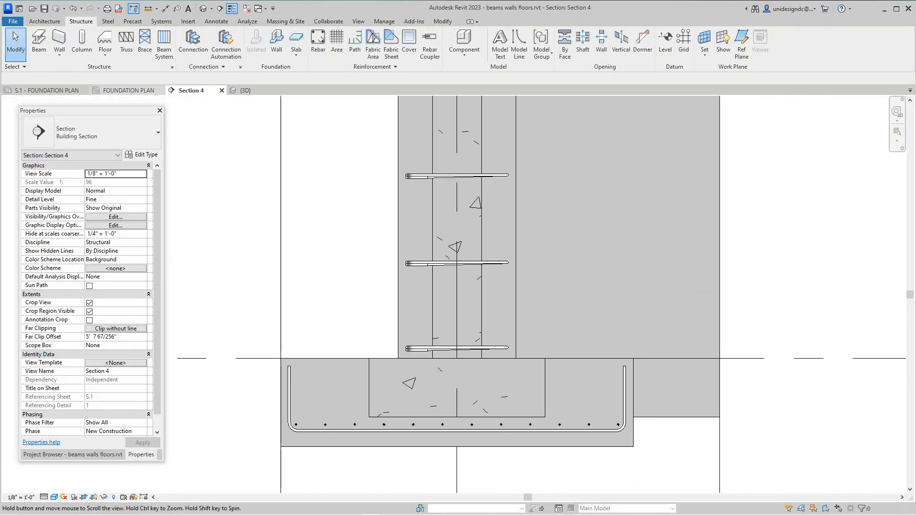
{"action": "scroll", "coordinate": [384, 456], "scroll_direction": "up", "scroll_amount": 6}
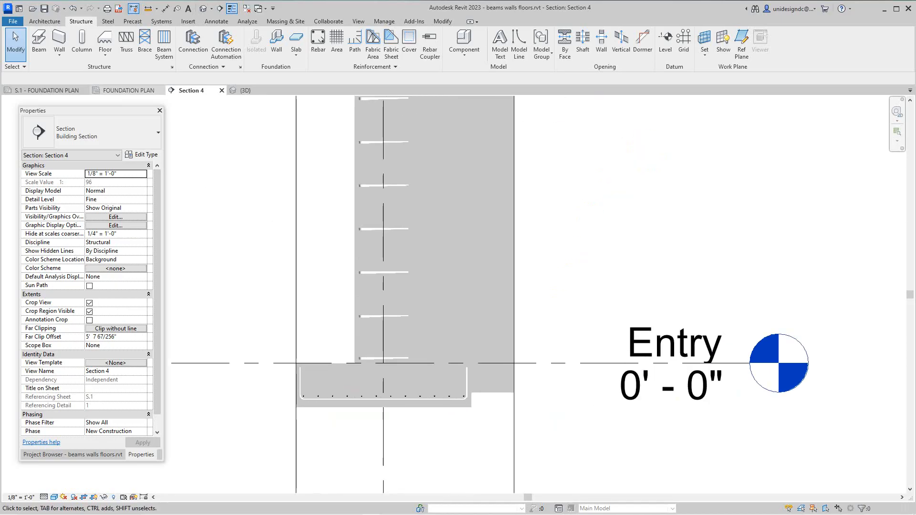
{"action": "scroll", "coordinate": [501, 327], "scroll_direction": "up", "scroll_amount": 3}
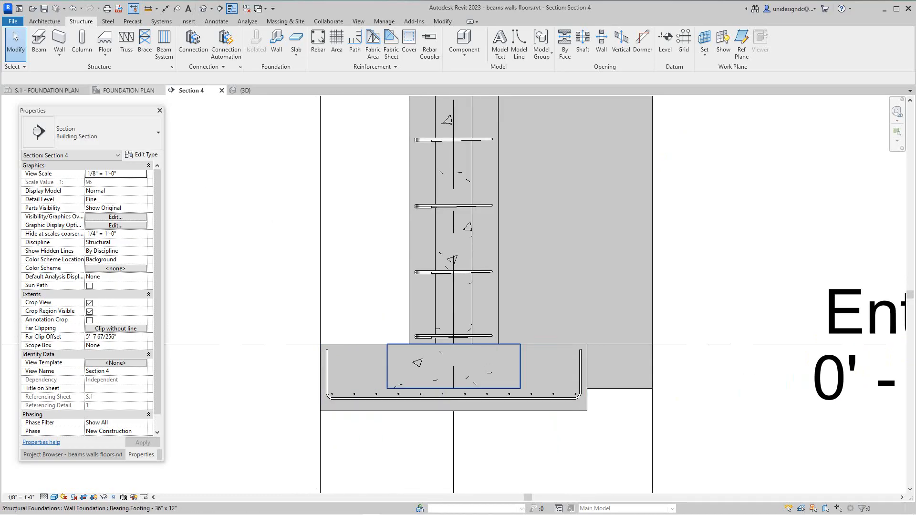
{"action": "scroll", "coordinate": [411, 353], "scroll_direction": "up", "scroll_amount": 2}
{"action": "scroll", "coordinate": [458, 374], "scroll_direction": "up", "scroll_amount": 3}
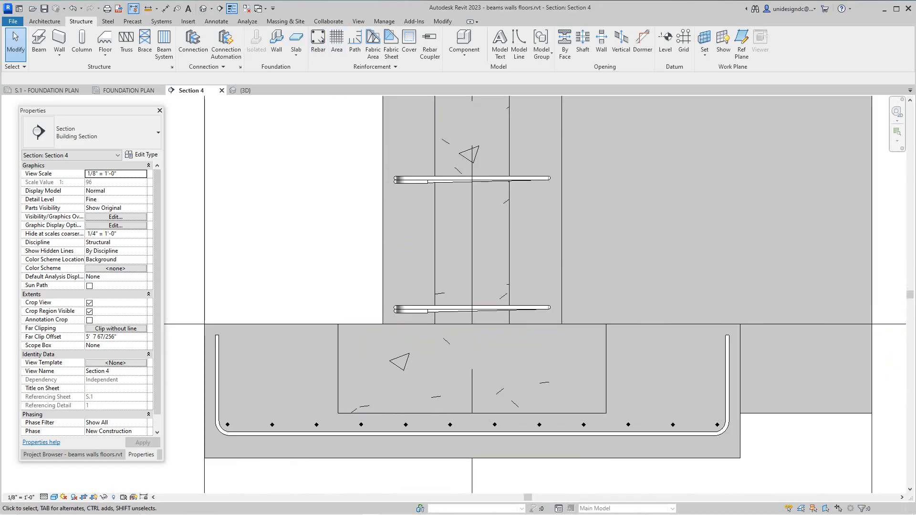
{"action": "scroll", "coordinate": [329, 169], "scroll_direction": "down", "scroll_amount": 1}
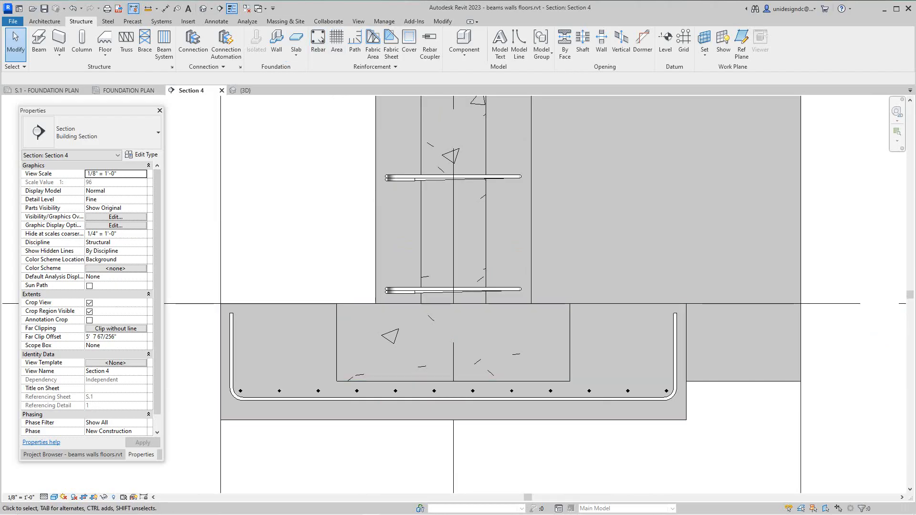
Try #4 shape 04 rebar in the footing, oriented parallel to cover at 4-inch maximum spacing
{"action": "left_click", "coordinate": [318, 43]}
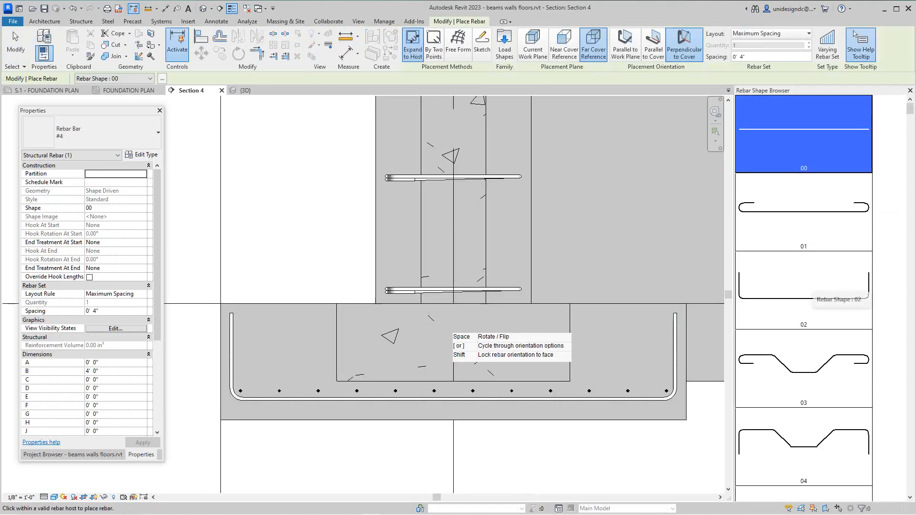
{"action": "scroll", "coordinate": [398, 405], "scroll_direction": "down", "scroll_amount": 1}
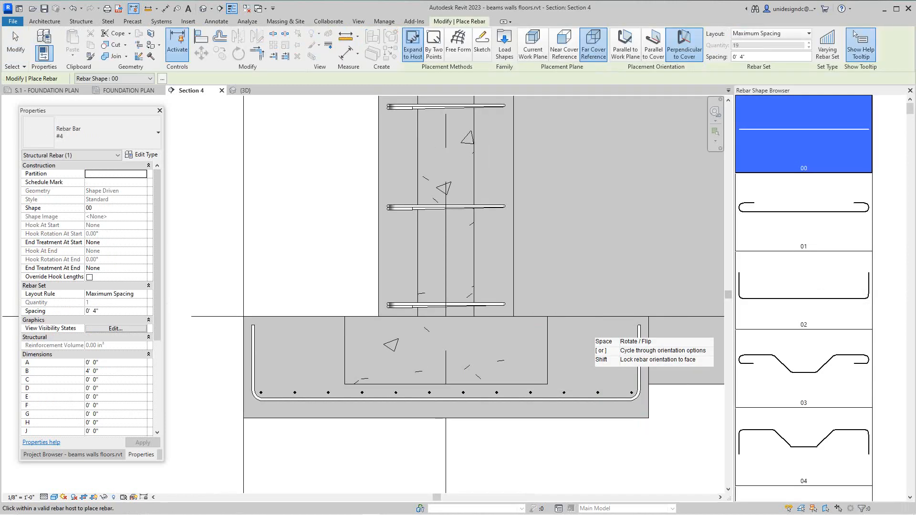
{"action": "scroll", "coordinate": [804, 239], "scroll_direction": "down", "scroll_amount": 1}
{"action": "scroll", "coordinate": [821, 284], "scroll_direction": "up", "scroll_amount": 1}
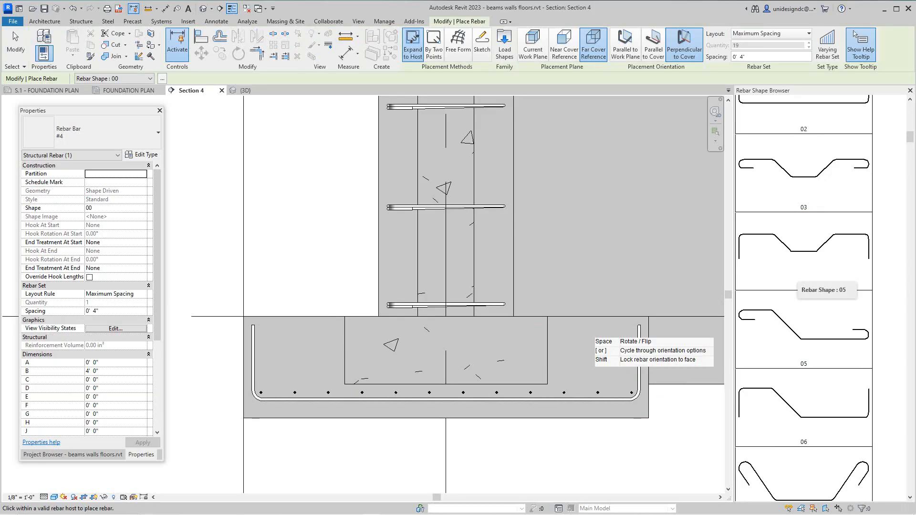
{"action": "left_click", "coordinate": [807, 282]}
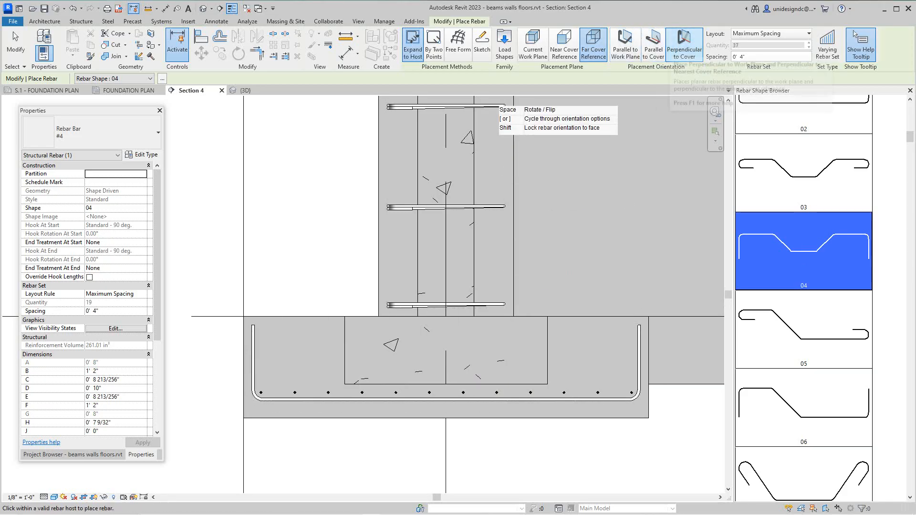
{"action": "left_click", "coordinate": [399, 289]}
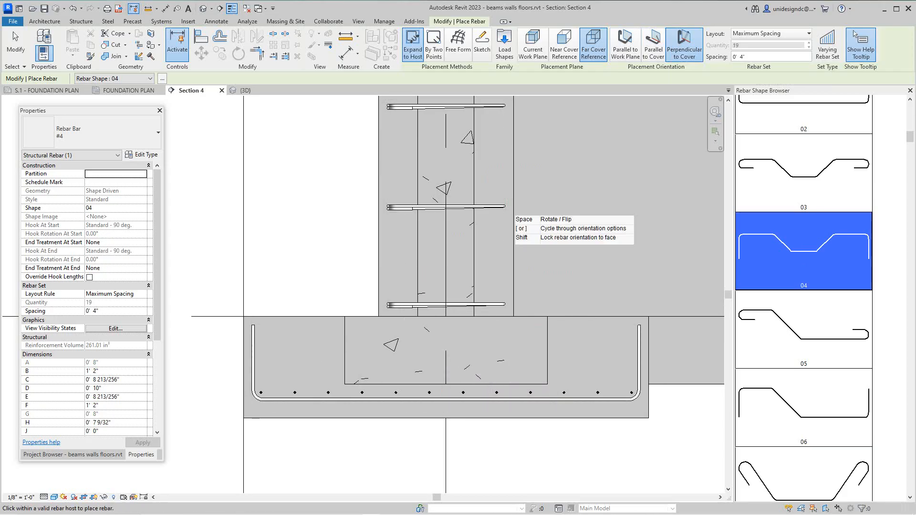
{"action": "key", "text": "bracketright"}
{"action": "key", "text": "bracketright"}
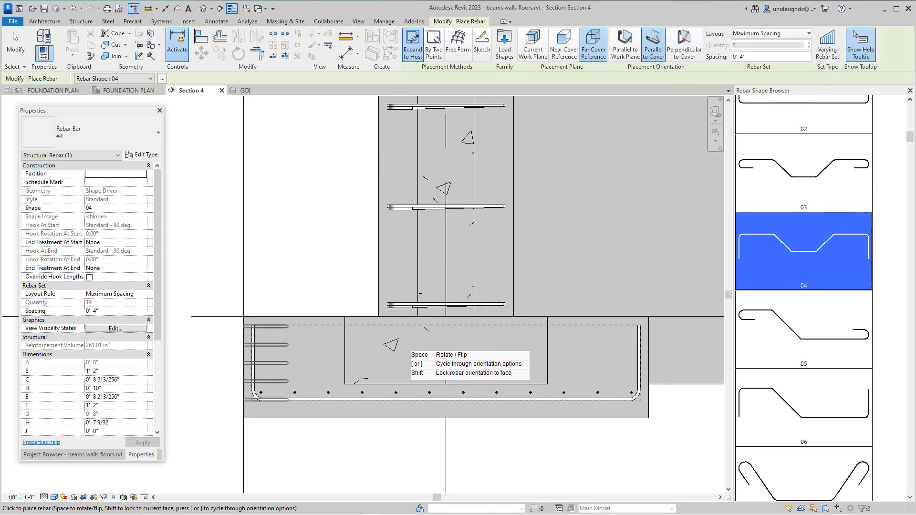
Try the shape 04 rebar parallel to the work plane in the footing, then cancel the placement
{"action": "scroll", "coordinate": [416, 319], "scroll_direction": "up", "scroll_amount": 3}
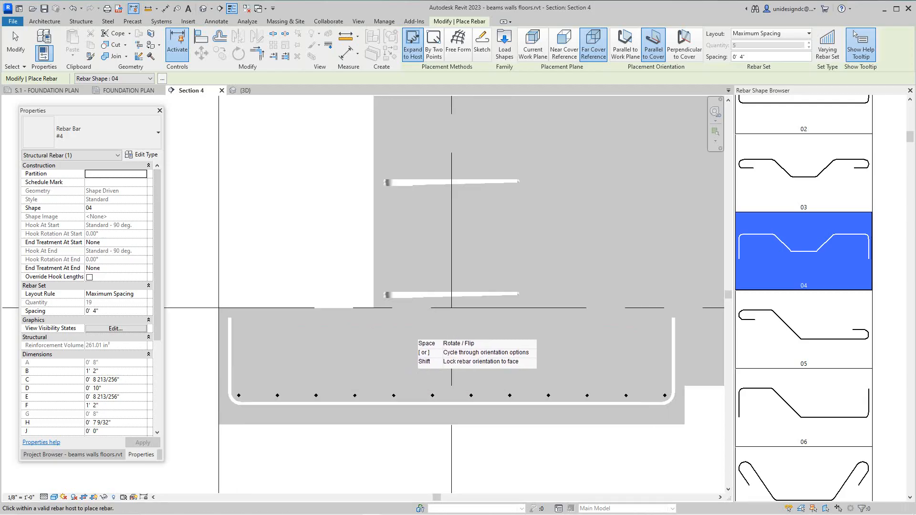
{"action": "left_click", "coordinate": [625, 45]}
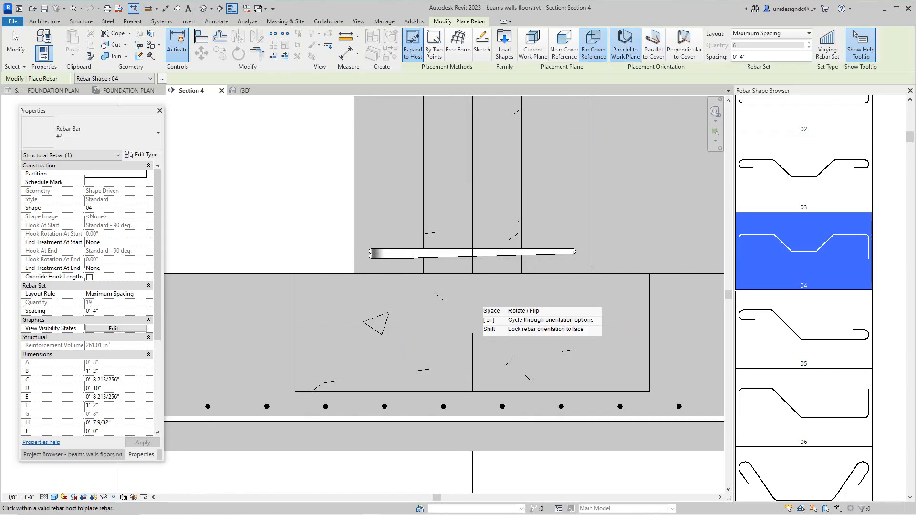
{"action": "scroll", "coordinate": [497, 365], "scroll_direction": "down", "scroll_amount": 3}
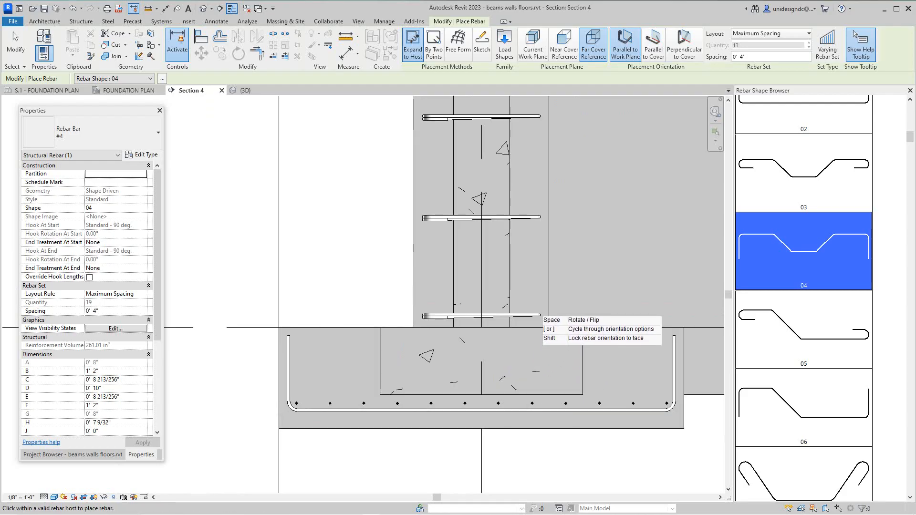
{"action": "scroll", "coordinate": [549, 330], "scroll_direction": "up", "scroll_amount": 4}
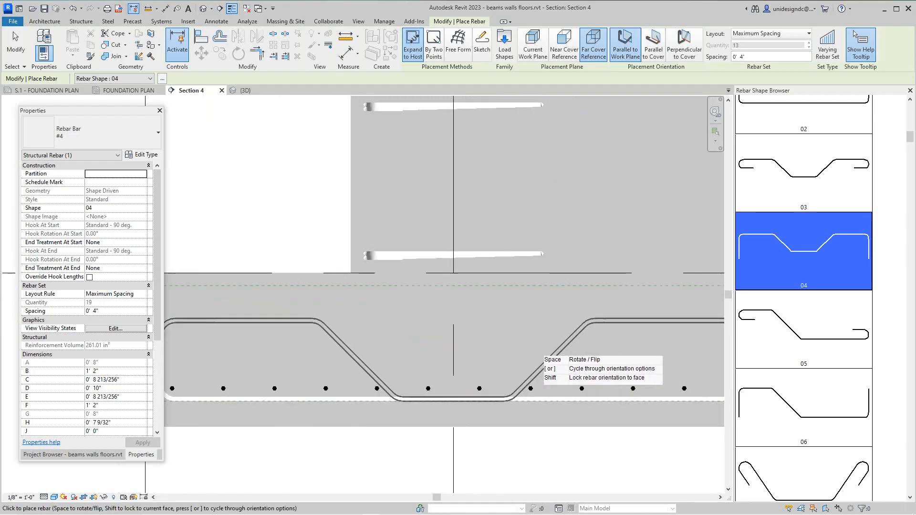
{"action": "scroll", "coordinate": [519, 328], "scroll_direction": "down", "scroll_amount": 5}
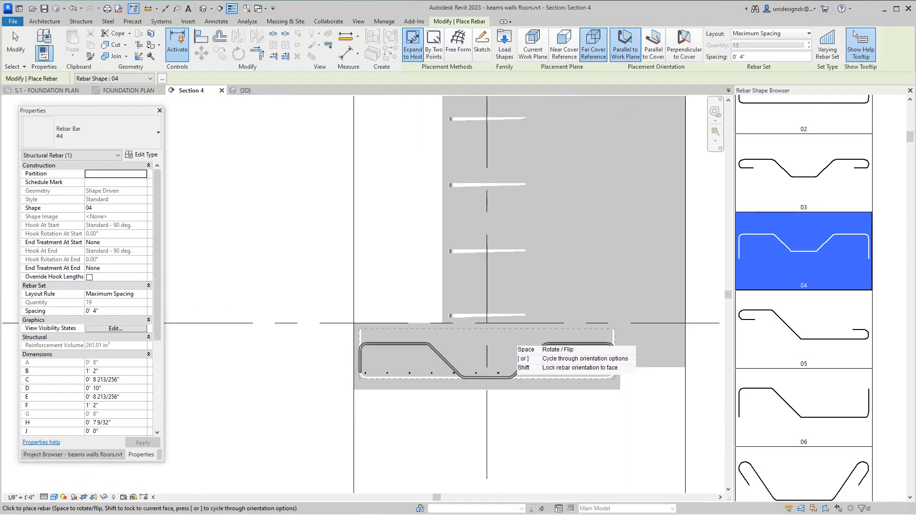
{"action": "right_click", "coordinate": [519, 428]}
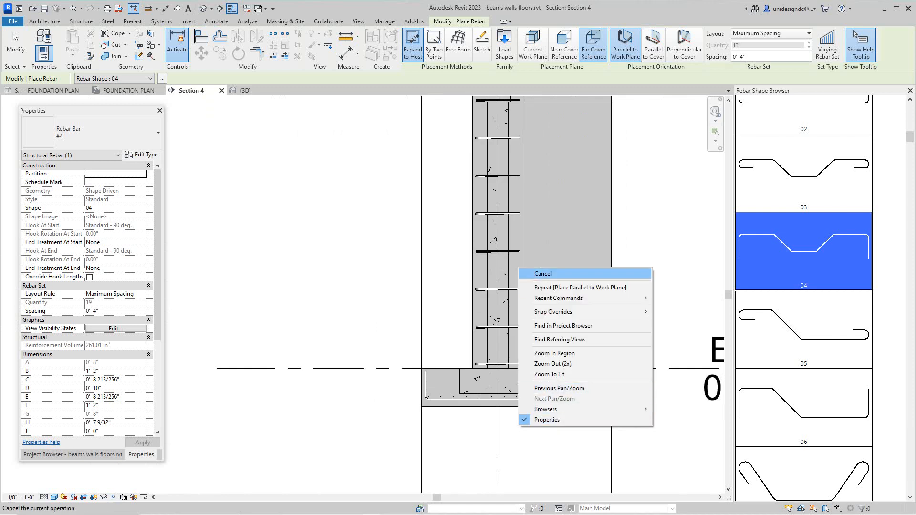
{"action": "left_click", "coordinate": [543, 274]}
{"action": "scroll", "coordinate": [373, 395], "scroll_direction": "down", "scroll_amount": 2}
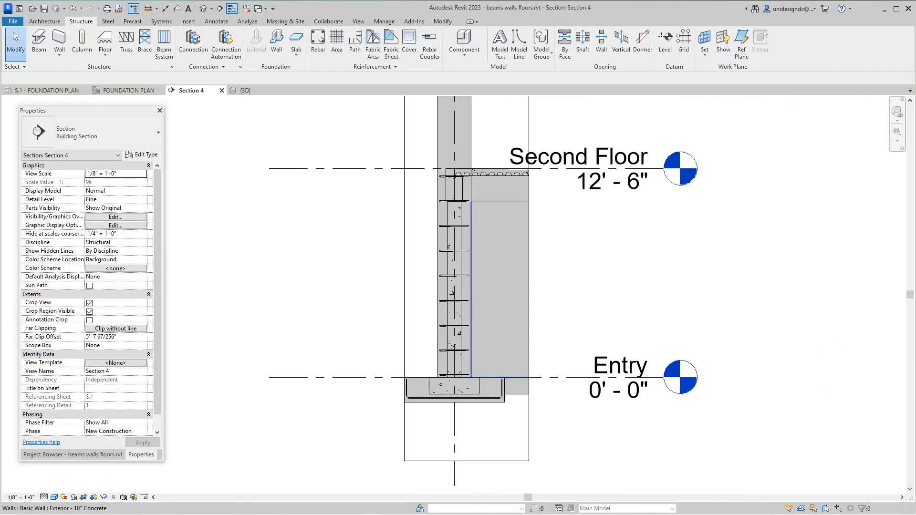
{"action": "scroll", "coordinate": [510, 354], "scroll_direction": "up", "scroll_amount": 2}
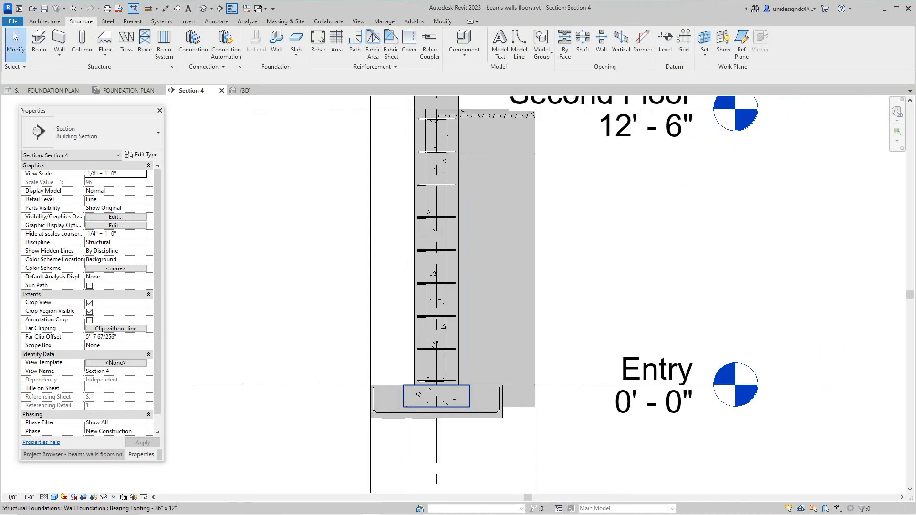
{"action": "scroll", "coordinate": [471, 398], "scroll_direction": "up", "scroll_amount": 4}
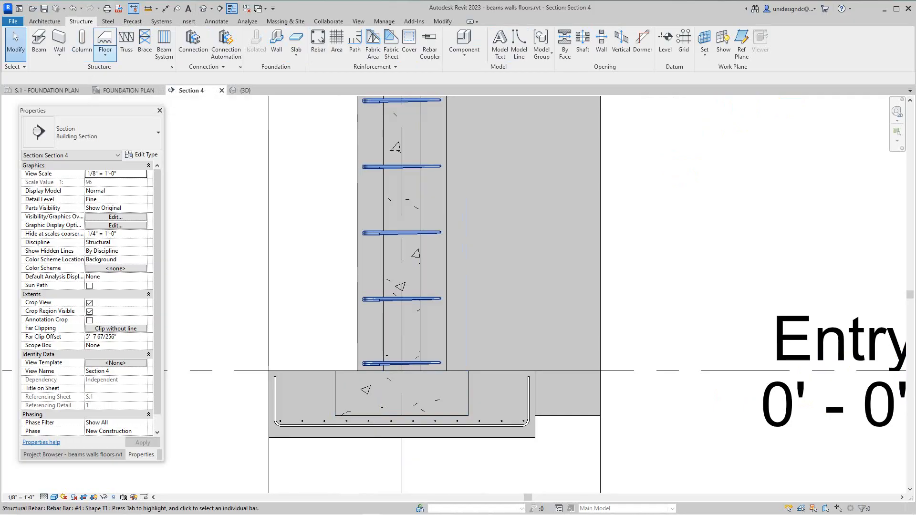
{"action": "left_click", "coordinate": [317, 44]}
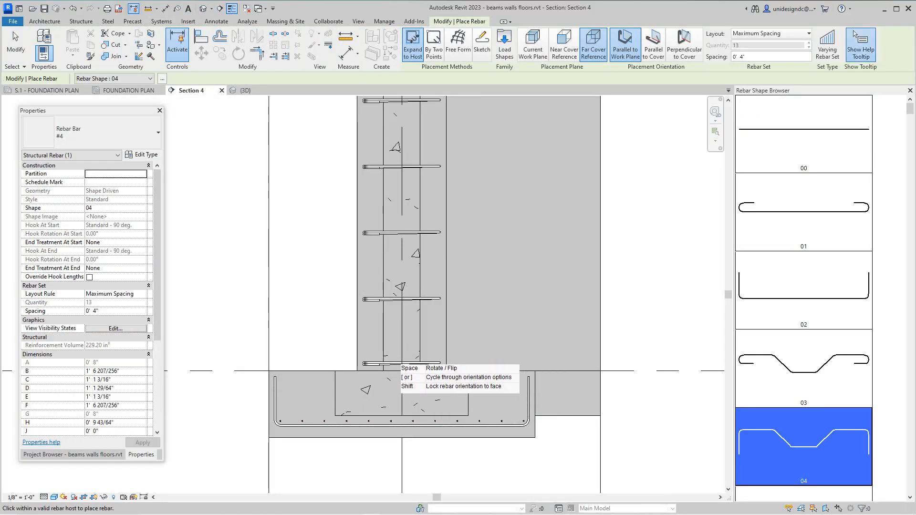
{"action": "scroll", "coordinate": [471, 374], "scroll_direction": "up", "scroll_amount": 2}
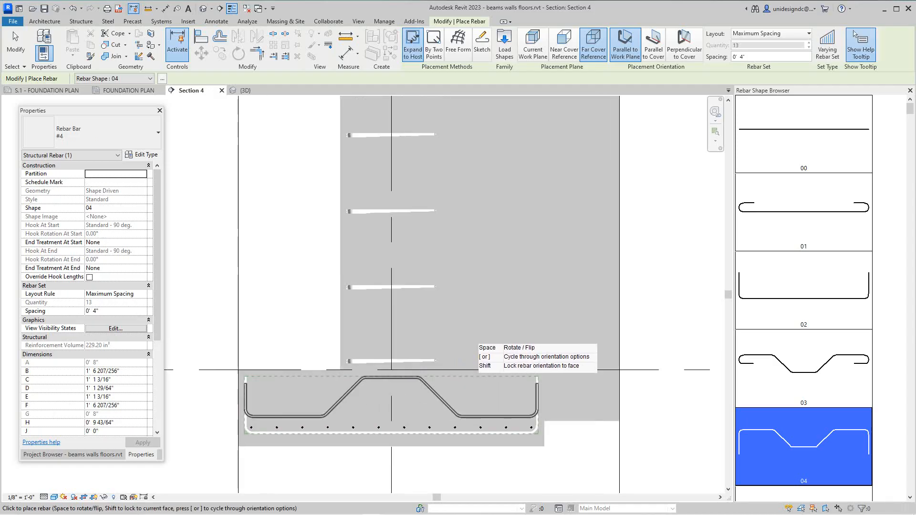
{"action": "scroll", "coordinate": [482, 382], "scroll_direction": "down", "scroll_amount": 2}
{"action": "right_click", "coordinate": [482, 388]}
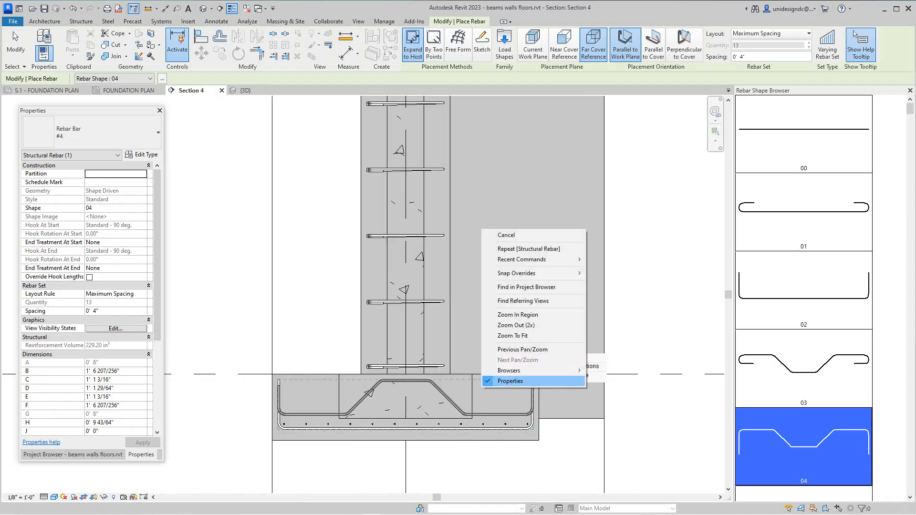
{"action": "left_click", "coordinate": [506, 235]}
{"action": "scroll", "coordinate": [580, 184], "scroll_direction": "down", "scroll_amount": 3}
{"action": "middle_click_drag", "start_coordinate": [580, 184], "coordinate": [516, 269]}
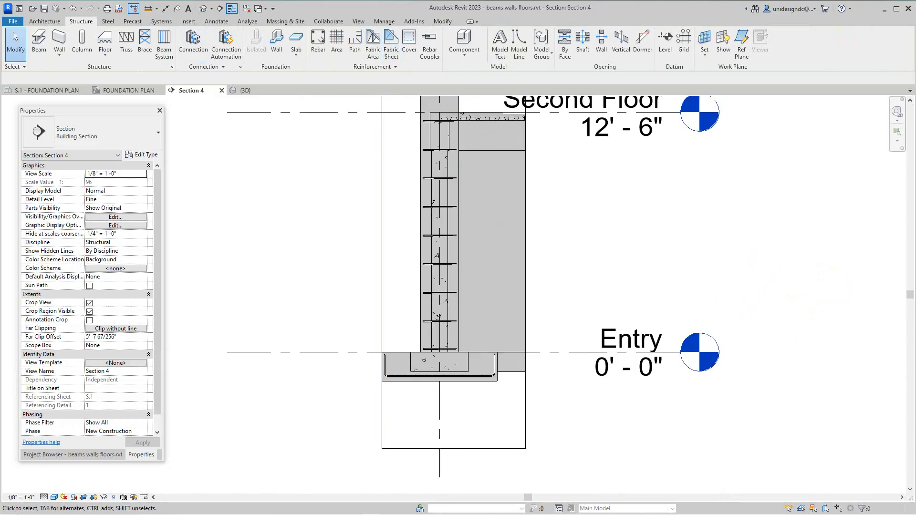
Display the 3D view of the building in the Wireframe visual style
{"action": "left_click", "coordinate": [246, 90]}
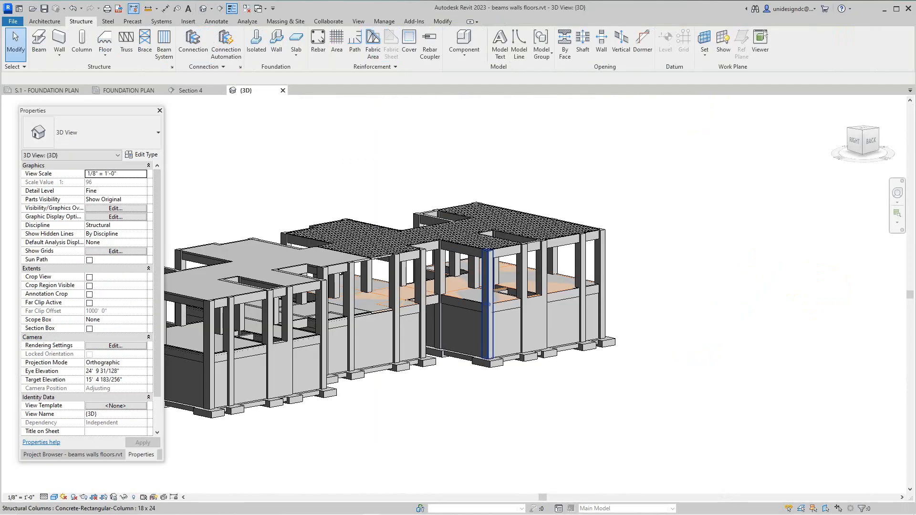
{"action": "scroll", "coordinate": [491, 358], "scroll_direction": "up", "scroll_amount": 4}
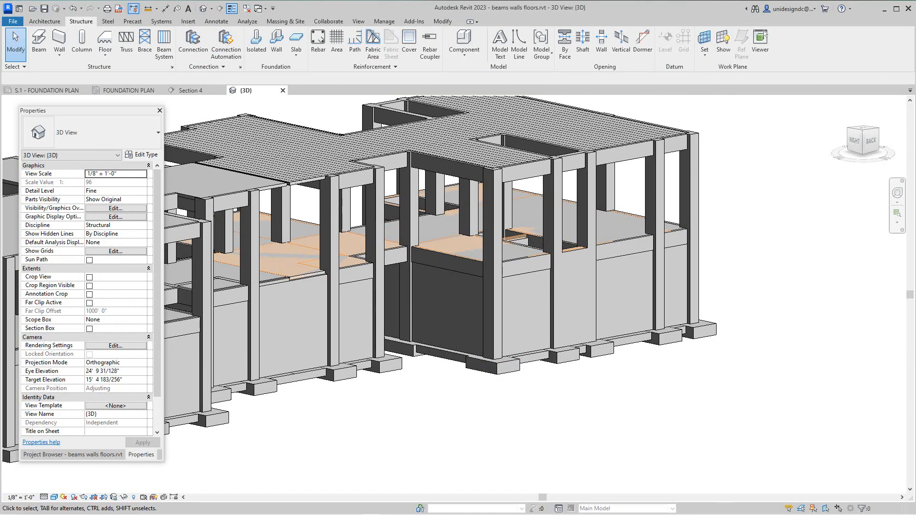
{"action": "left_click", "coordinate": [54, 498]}
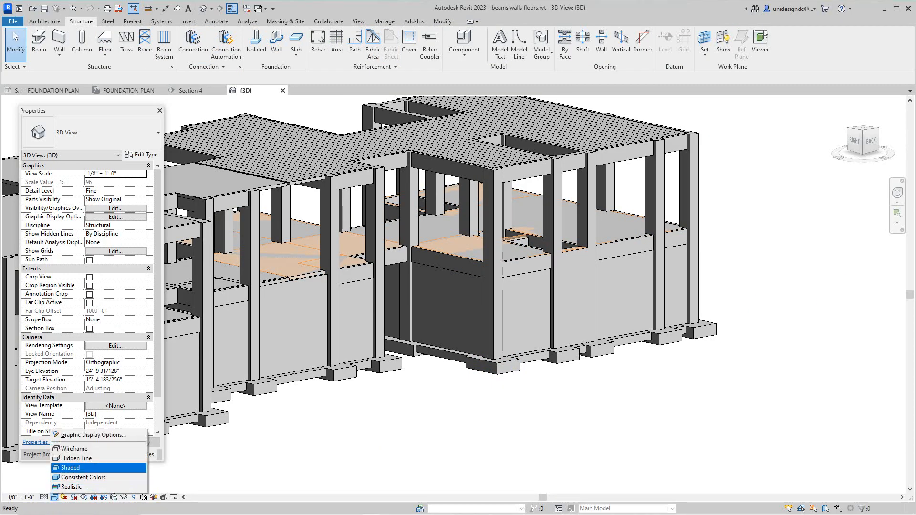
{"action": "left_click", "coordinate": [72, 449]}
Examine the corner footing's rebar grid and the column ties above it in the wireframe 3D model
{"action": "scroll", "coordinate": [525, 355], "scroll_direction": "up", "scroll_amount": 6}
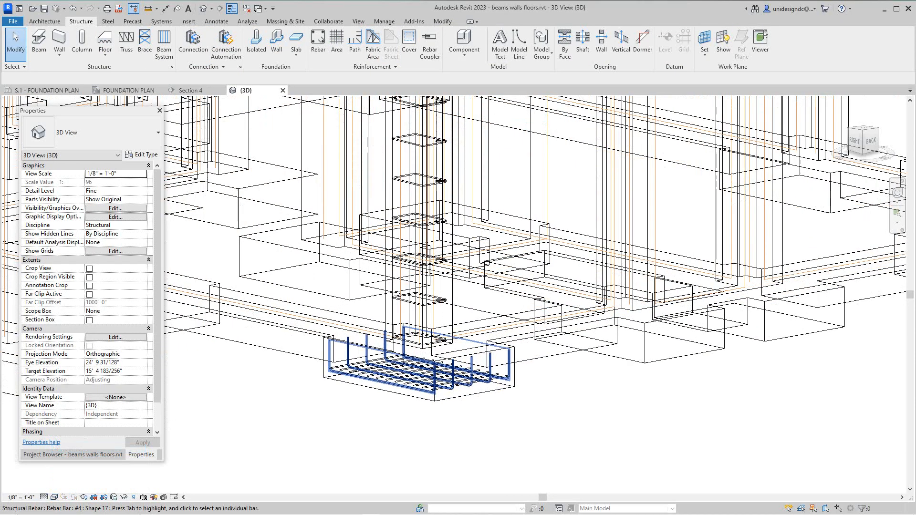
{"action": "scroll", "coordinate": [520, 333], "scroll_direction": "down", "scroll_amount": 4}
{"action": "scroll", "coordinate": [519, 333], "scroll_direction": "up", "scroll_amount": 8}
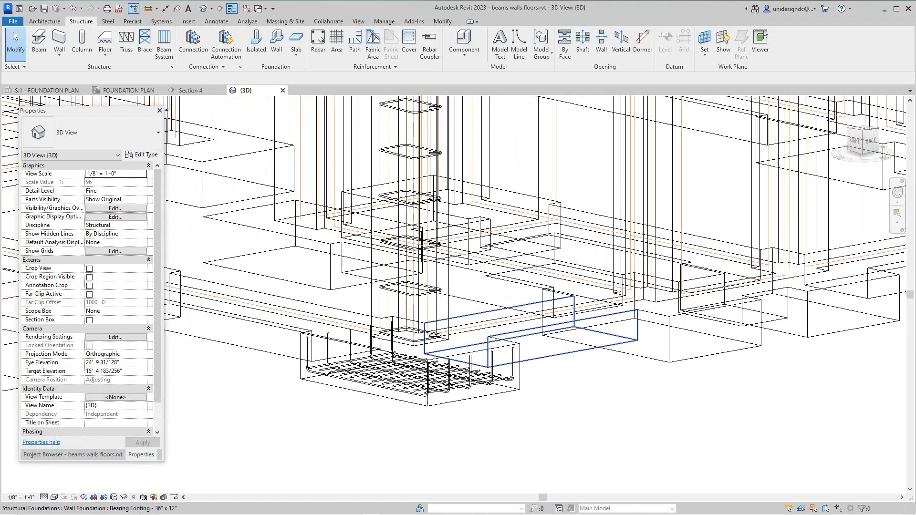
{"action": "scroll", "coordinate": [519, 333], "scroll_direction": "down", "scroll_amount": 8}
{"action": "scroll", "coordinate": [520, 333], "scroll_direction": "up", "scroll_amount": 3}
{"action": "scroll", "coordinate": [520, 340], "scroll_direction": "down", "scroll_amount": 6}
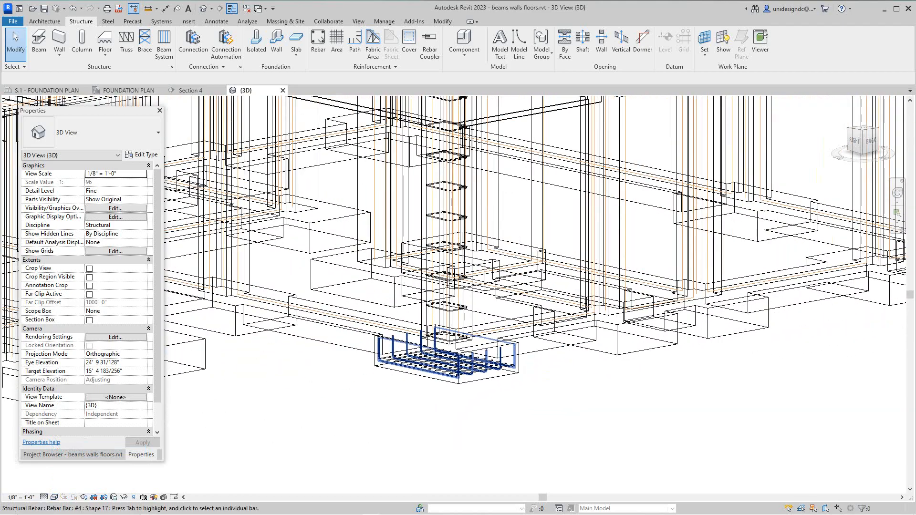
{"action": "middle_click_drag", "start_coordinate": [506, 341], "coordinate": [691, 365]}
{"action": "scroll", "coordinate": [691, 365], "scroll_direction": "down", "scroll_amount": 1}
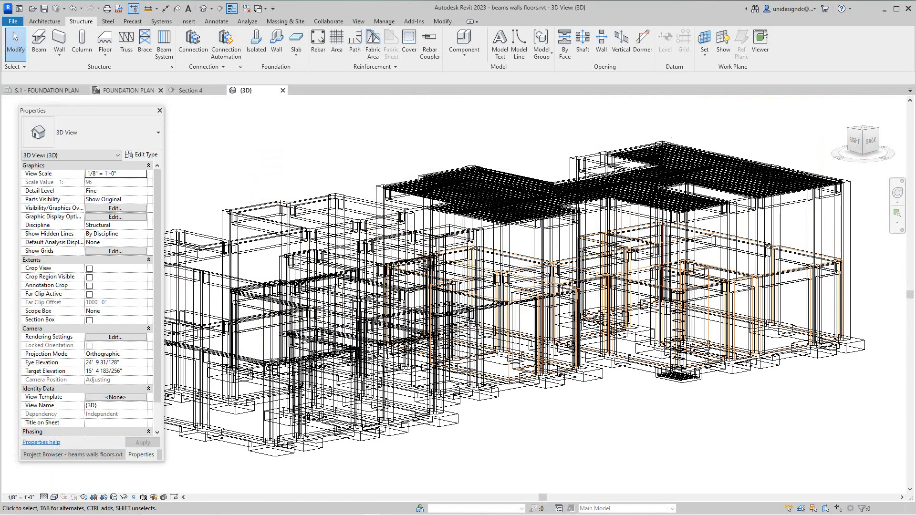
In the foundation plan, move the Section 4 line along the wall away from the reinforced corner column, toward the adjacent 18 x 24 column
{"action": "left_click", "coordinate": [129, 90]}
{"action": "scroll", "coordinate": [431, 311], "scroll_direction": "down", "scroll_amount": 4}
{"action": "scroll", "coordinate": [442, 274], "scroll_direction": "up", "scroll_amount": 3}
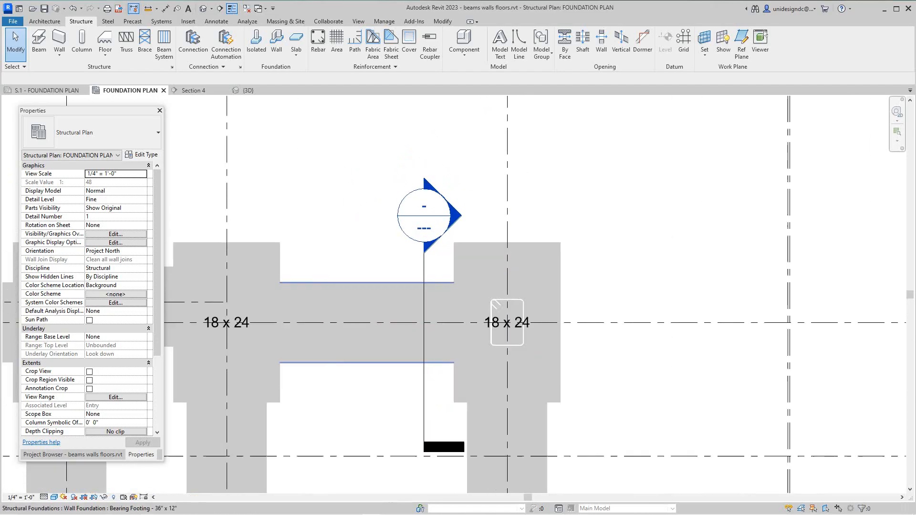
{"action": "scroll", "coordinate": [443, 284], "scroll_direction": "up", "scroll_amount": 1}
{"action": "double_click", "coordinate": [421, 271]}
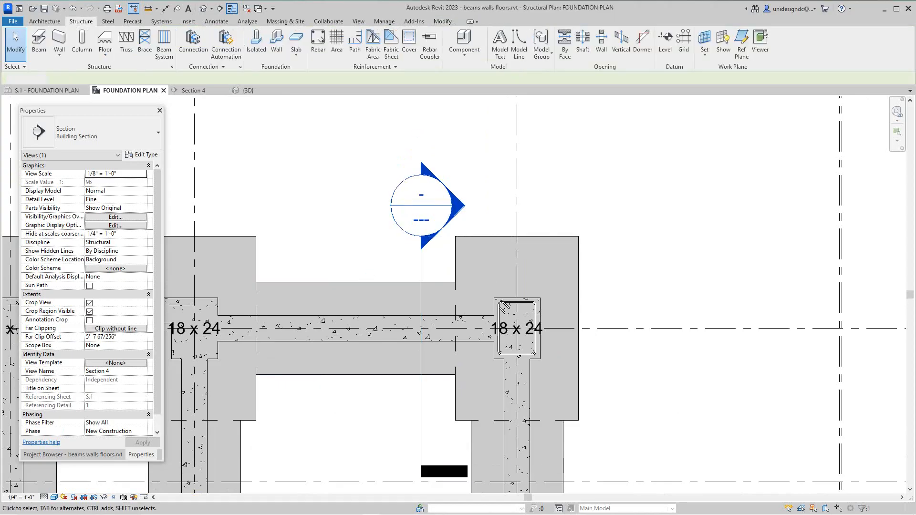
{"action": "scroll", "coordinate": [406, 262], "scroll_direction": "down", "scroll_amount": 3}
{"action": "middle_click_drag", "start_coordinate": [405, 261], "coordinate": [518, 268]}
{"action": "scroll", "coordinate": [514, 267], "scroll_direction": "up", "scroll_amount": 2}
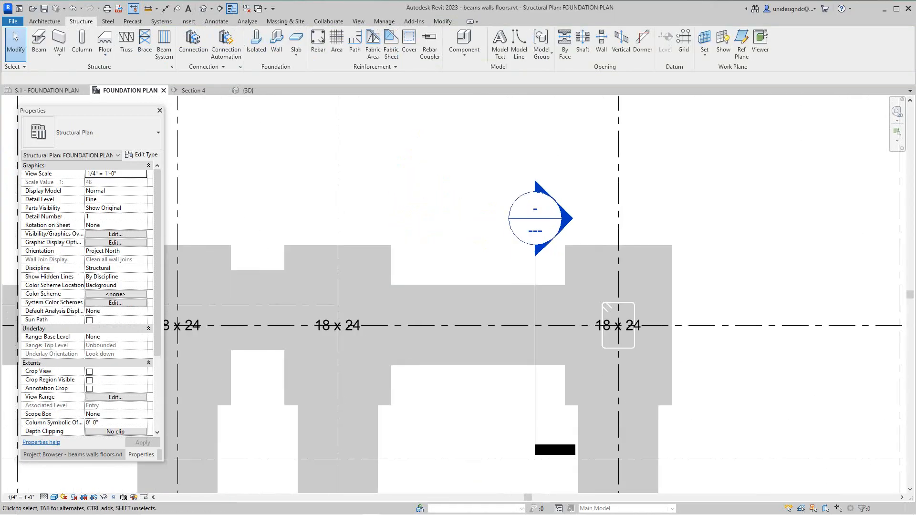
{"action": "left_click_drag", "start_coordinate": [535, 272], "coordinate": [441, 274]}
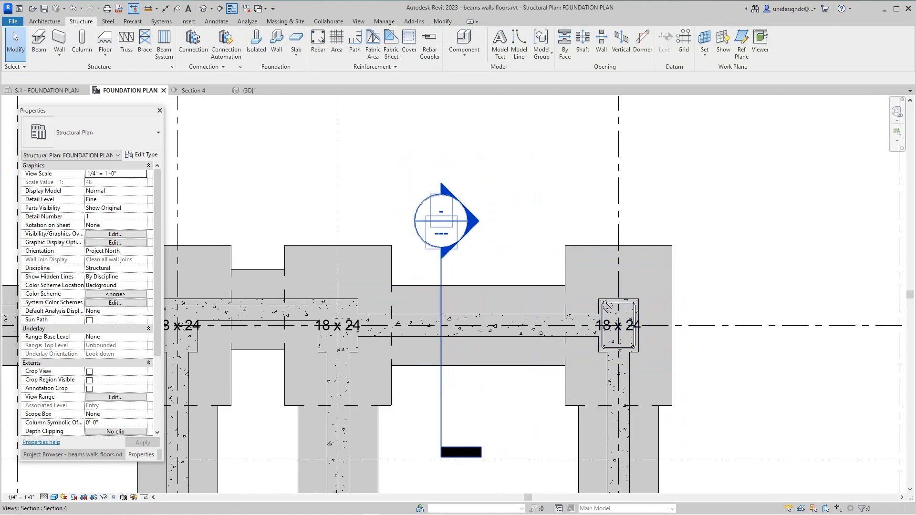
Shorten Section 4's view depth to about 3' 11" so it ends before the corner column footing, and open the section view
{"action": "left_click", "coordinate": [605, 305]}
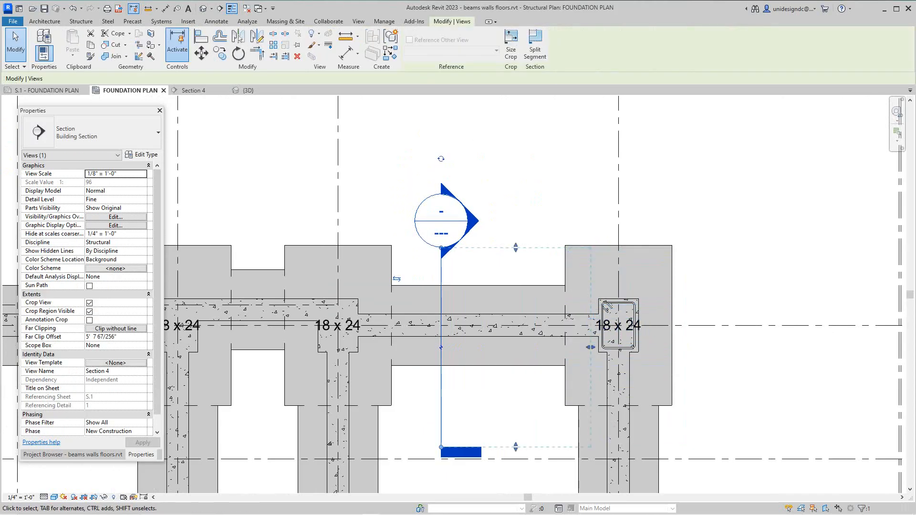
{"action": "left_click_drag", "start_coordinate": [591, 348], "coordinate": [503, 347]}
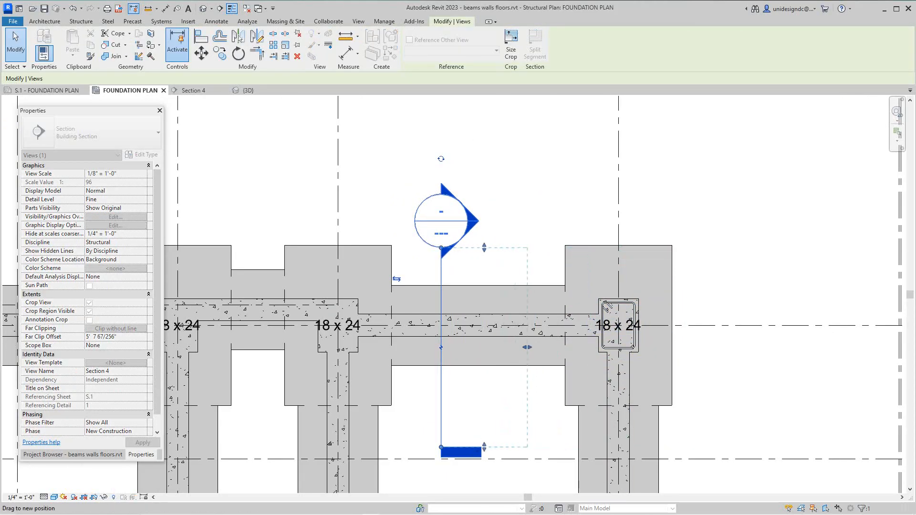
{"action": "key", "text": "Escape"}
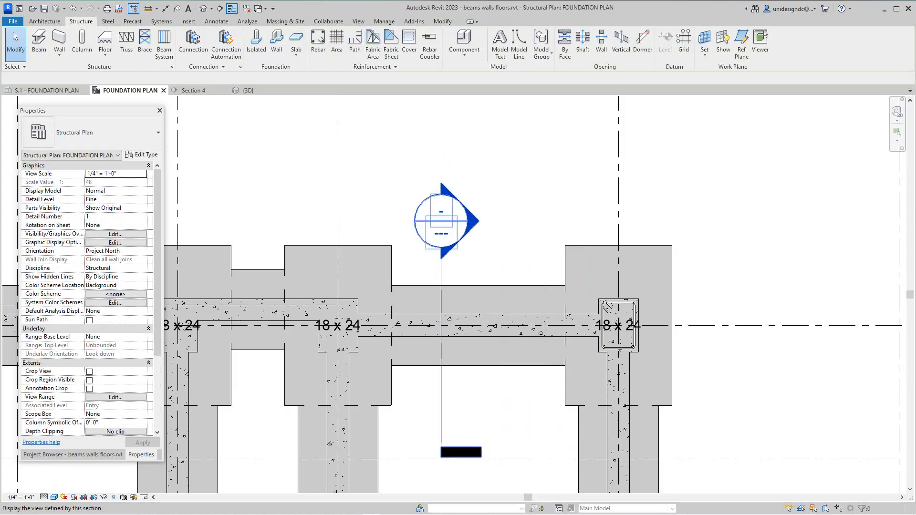
{"action": "double_click", "coordinate": [449, 229]}
{"action": "scroll", "coordinate": [433, 379], "scroll_direction": "up", "scroll_amount": 5}
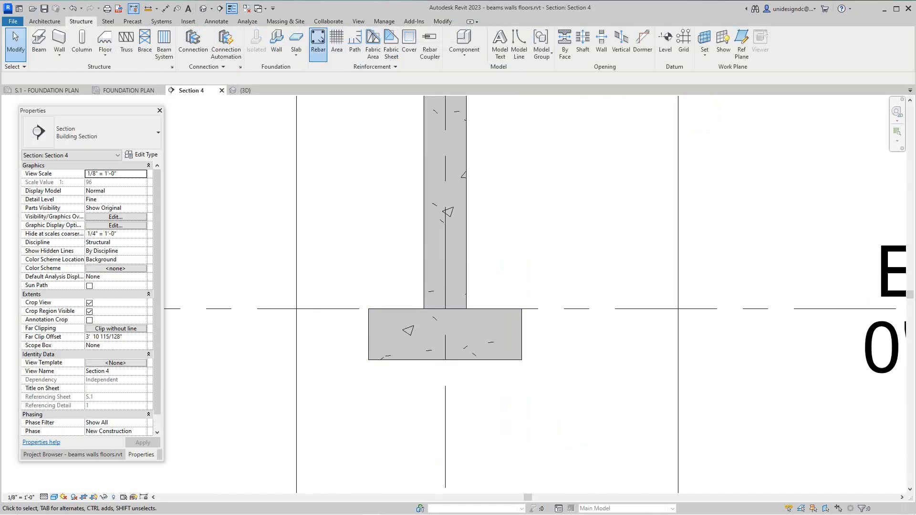
{"action": "left_click", "coordinate": [318, 43]}
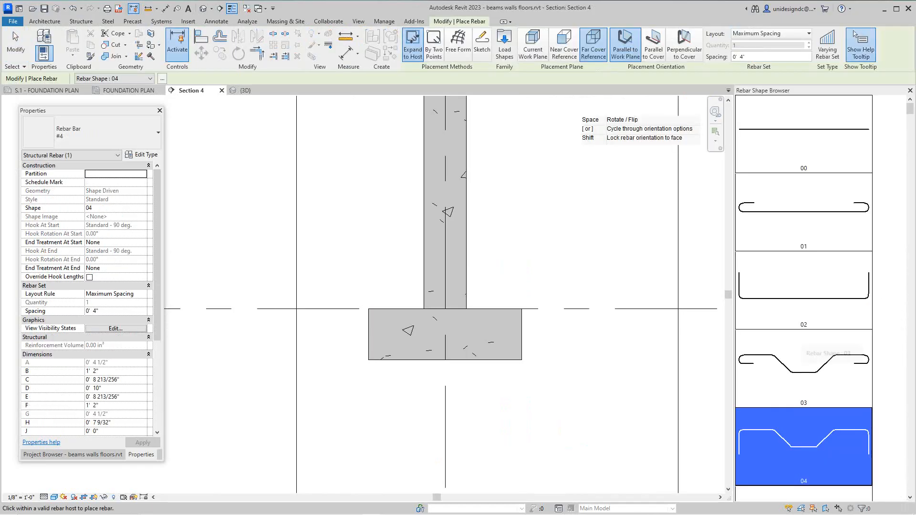
{"action": "left_click", "coordinate": [804, 356]}
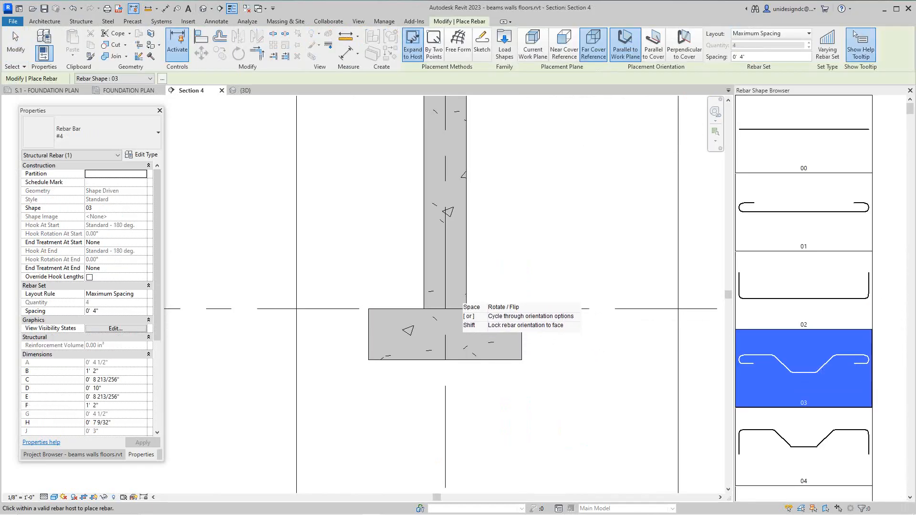
{"action": "scroll", "coordinate": [503, 332], "scroll_direction": "up", "scroll_amount": 1}
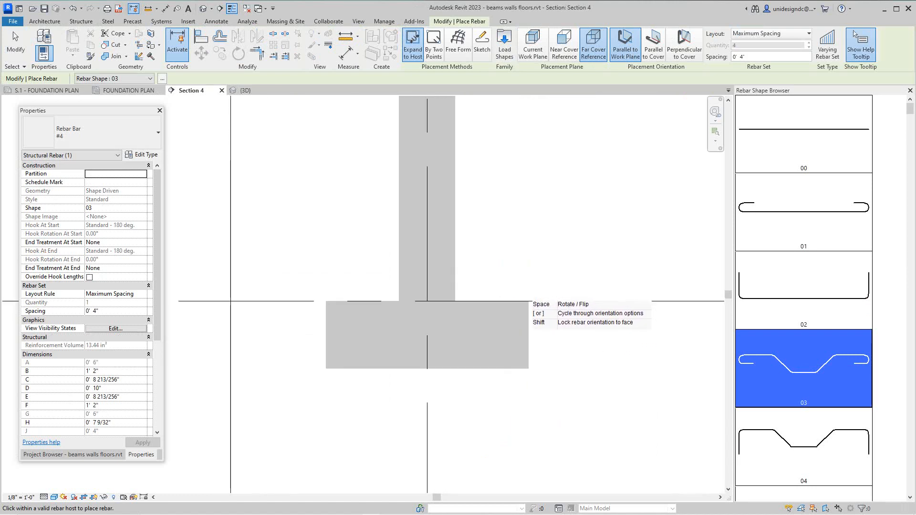
{"action": "left_click", "coordinate": [654, 45]}
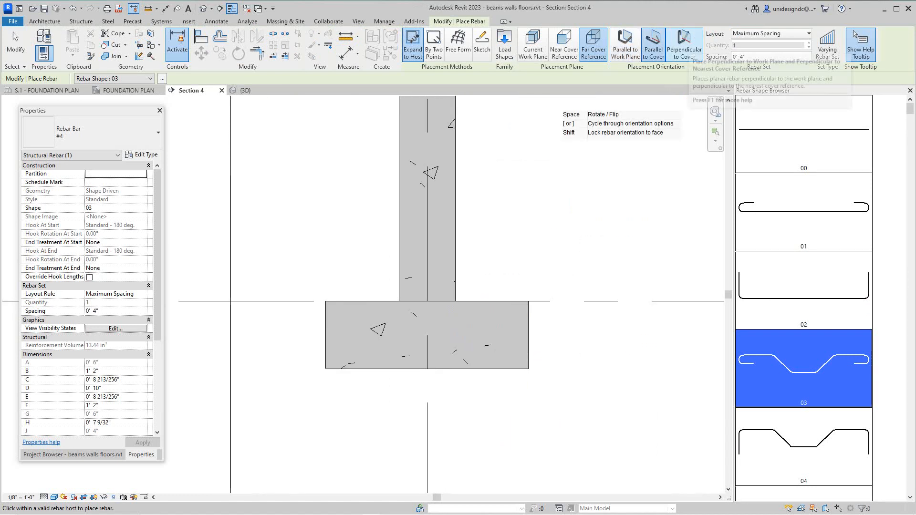
{"action": "left_click", "coordinate": [684, 47]}
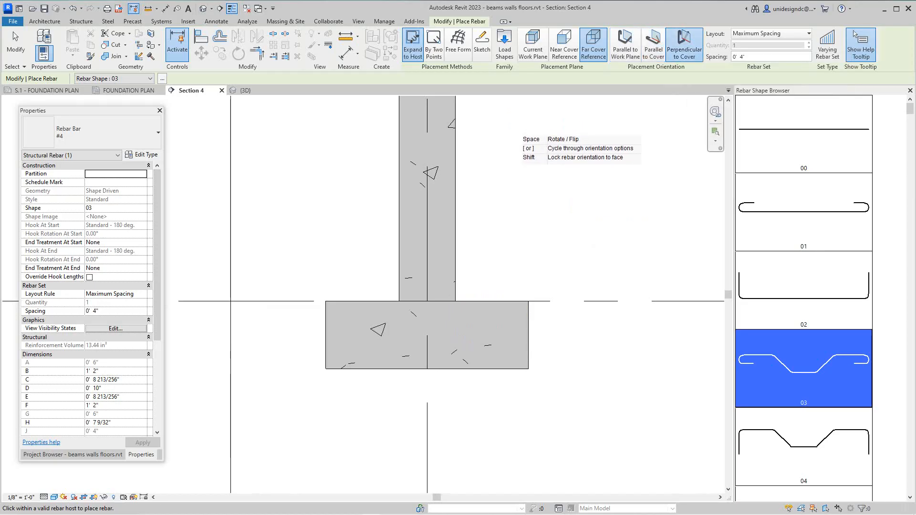
{"action": "scroll", "coordinate": [493, 313], "scroll_direction": "up", "scroll_amount": 1}
{"action": "scroll", "coordinate": [495, 311], "scroll_direction": "down", "scroll_amount": 1}
{"action": "right_click", "coordinate": [496, 315]}
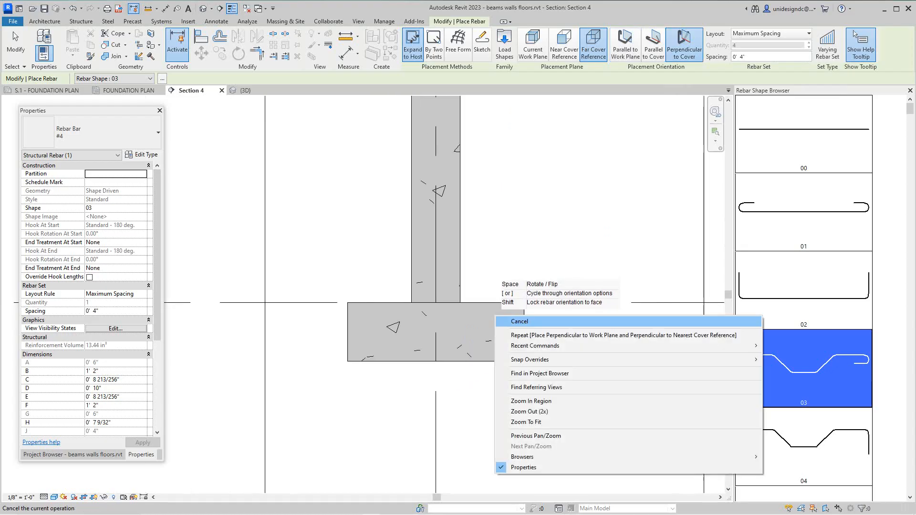
{"action": "left_click", "coordinate": [506, 321]}
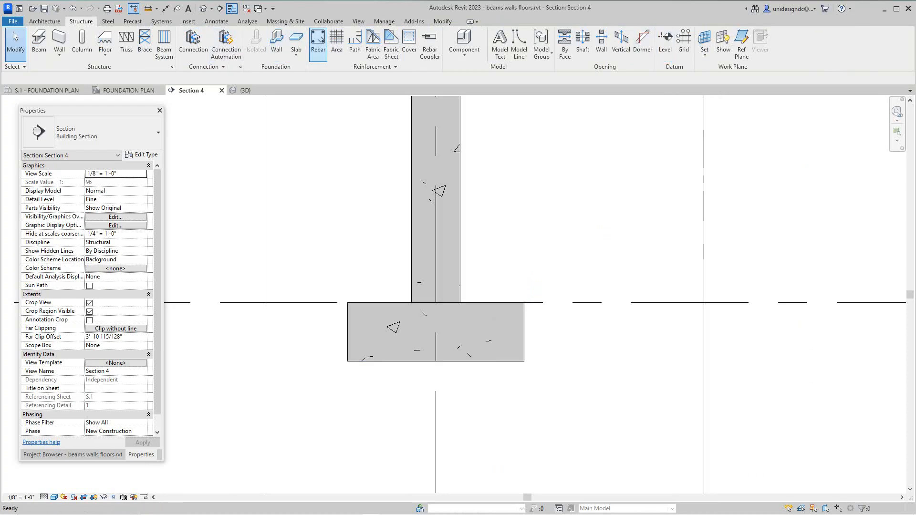
{"action": "left_click", "coordinate": [317, 43]}
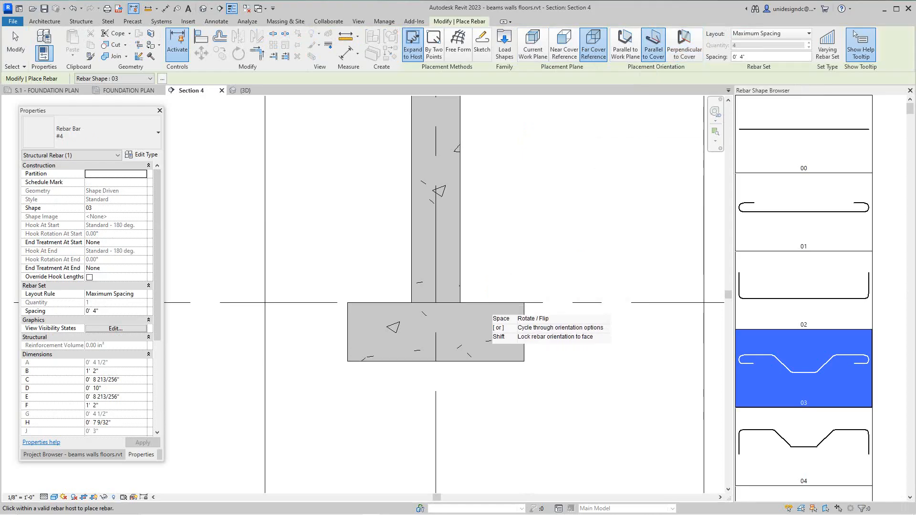
{"action": "right_click", "coordinate": [483, 359]}
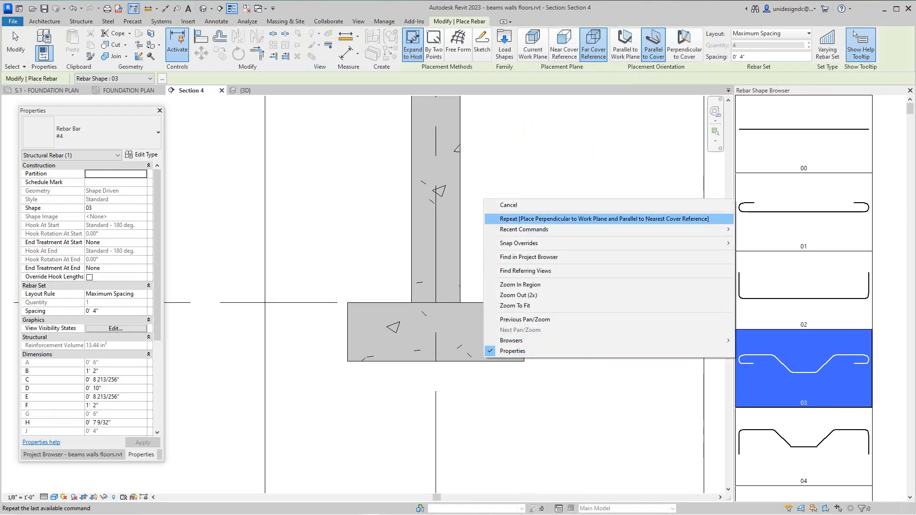
{"action": "left_click", "coordinate": [508, 205]}
Examine the wall in Section 4 from the roof level down to its footing at the Entry level
{"action": "scroll", "coordinate": [495, 353], "scroll_direction": "down", "scroll_amount": 10}
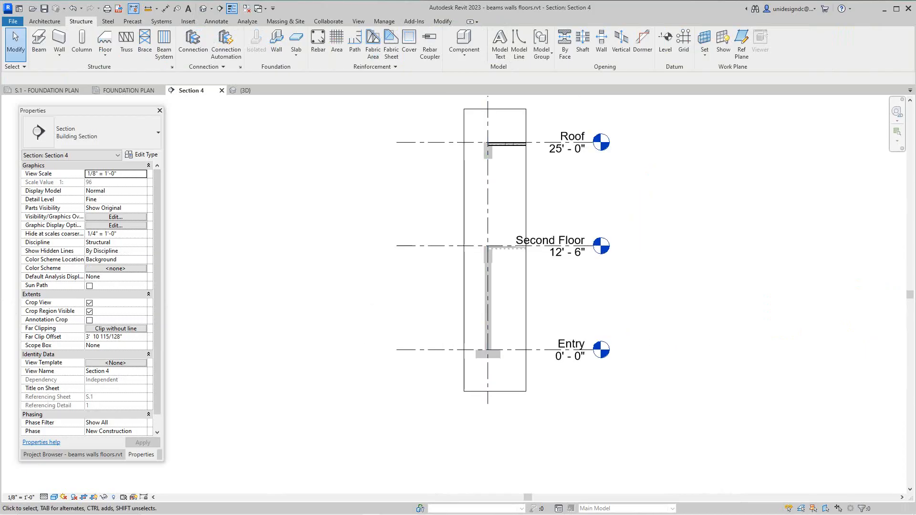
{"action": "scroll", "coordinate": [470, 146], "scroll_direction": "up", "scroll_amount": 3}
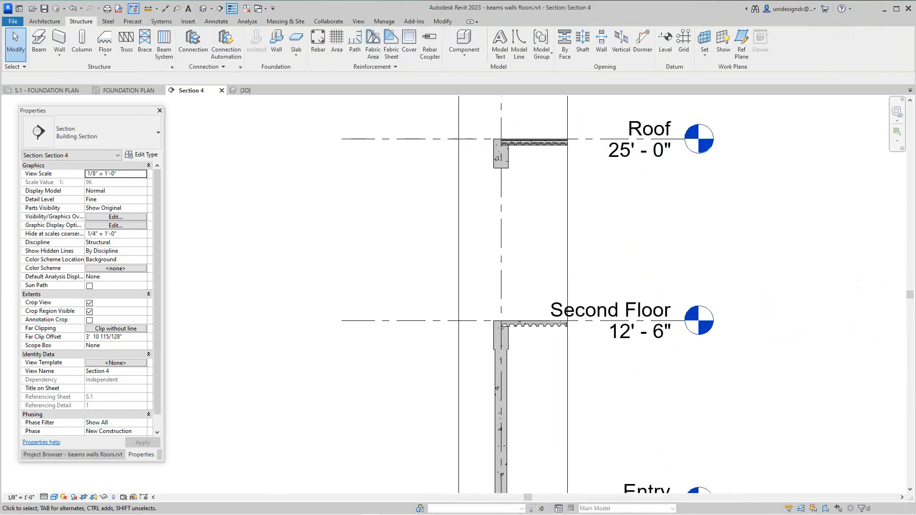
{"action": "right_click", "coordinate": [393, 194]}
{"action": "left_click", "coordinate": [415, 201]}
{"action": "scroll", "coordinate": [513, 352], "scroll_direction": "down", "scroll_amount": 3}
{"action": "middle_click_drag", "start_coordinate": [513, 352], "coordinate": [465, 226]}
{"action": "scroll", "coordinate": [486, 334], "scroll_direction": "up", "scroll_amount": 5}
{"action": "middle_click_drag", "start_coordinate": [486, 334], "coordinate": [506, 413]}
{"action": "scroll", "coordinate": [475, 386], "scroll_direction": "up", "scroll_amount": 3}
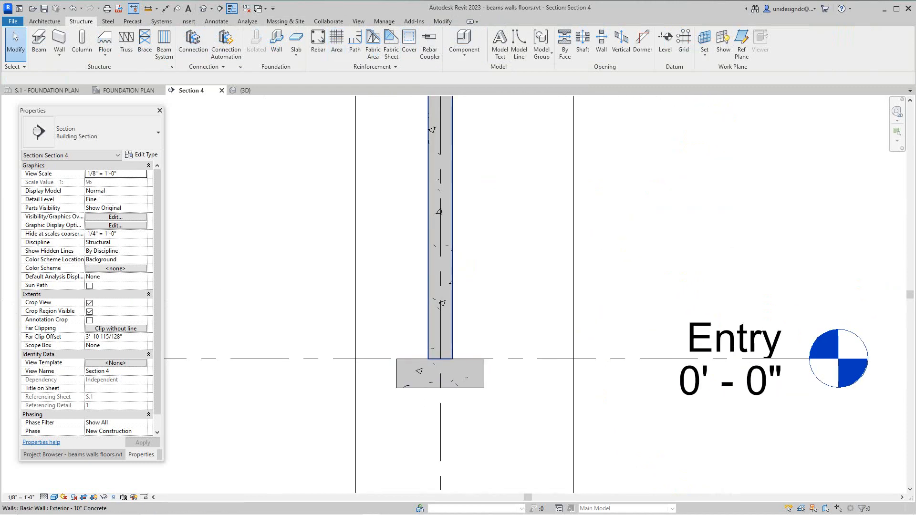
Start placing #4 rebar in the wall footing of Section 4, choosing the U-shaped rebar shape 02
{"action": "left_click", "coordinate": [318, 41]}
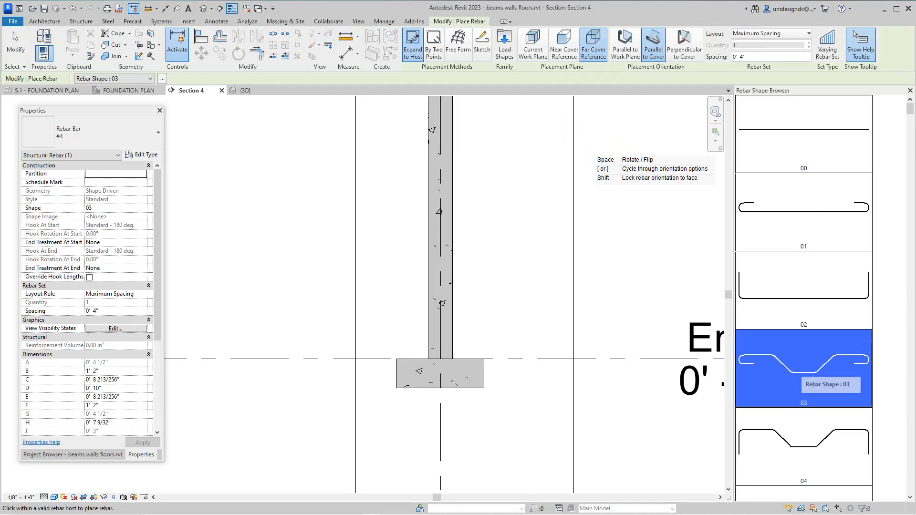
{"action": "scroll", "coordinate": [804, 296], "scroll_direction": "down", "scroll_amount": 1}
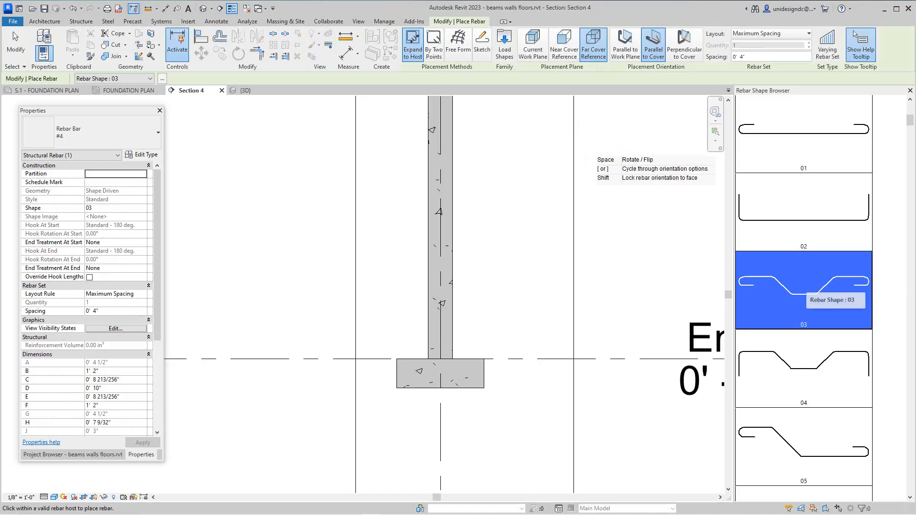
{"action": "scroll", "coordinate": [804, 296], "scroll_direction": "up", "scroll_amount": 1}
{"action": "left_click", "coordinate": [804, 291]}
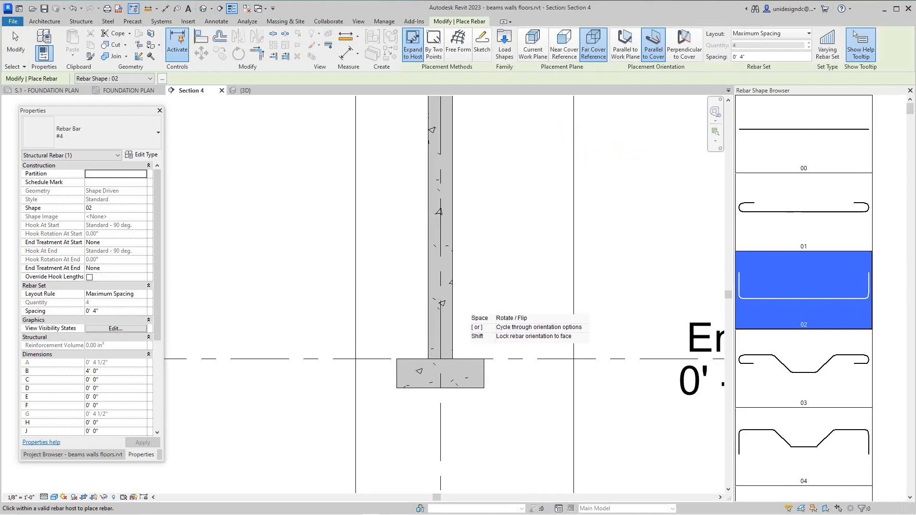
{"action": "scroll", "coordinate": [464, 329], "scroll_direction": "up", "scroll_amount": 1}
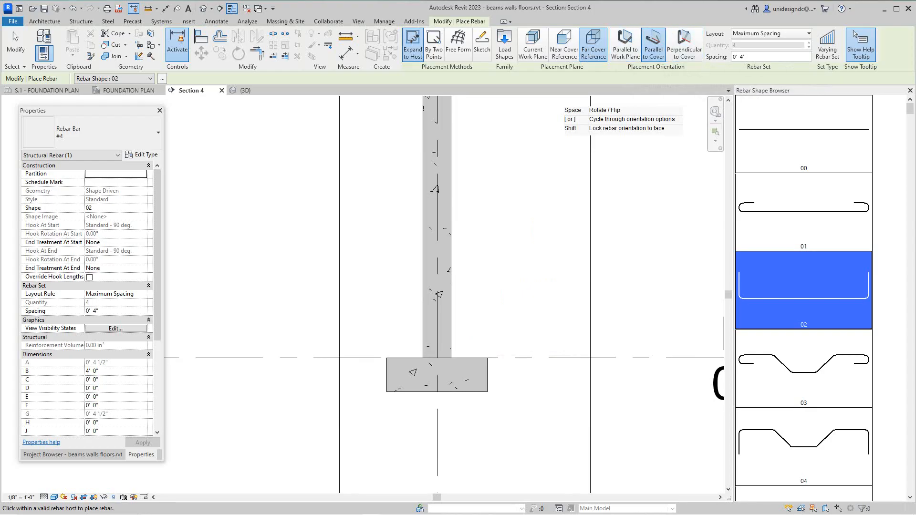
Try the parallel to work plane, parallel to cover and perpendicular to cover orientations for the shape 02 bar in the footing
{"action": "left_click", "coordinate": [626, 45]}
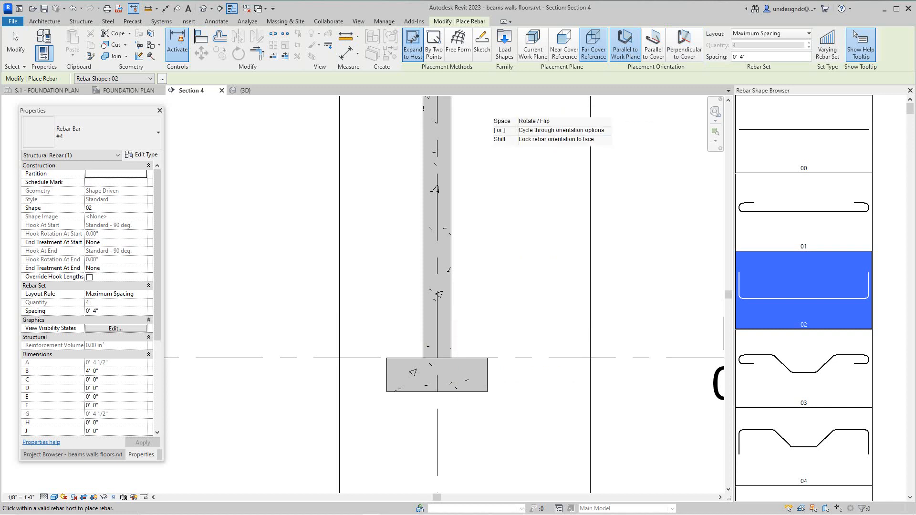
{"action": "key", "text": "bracketright"}
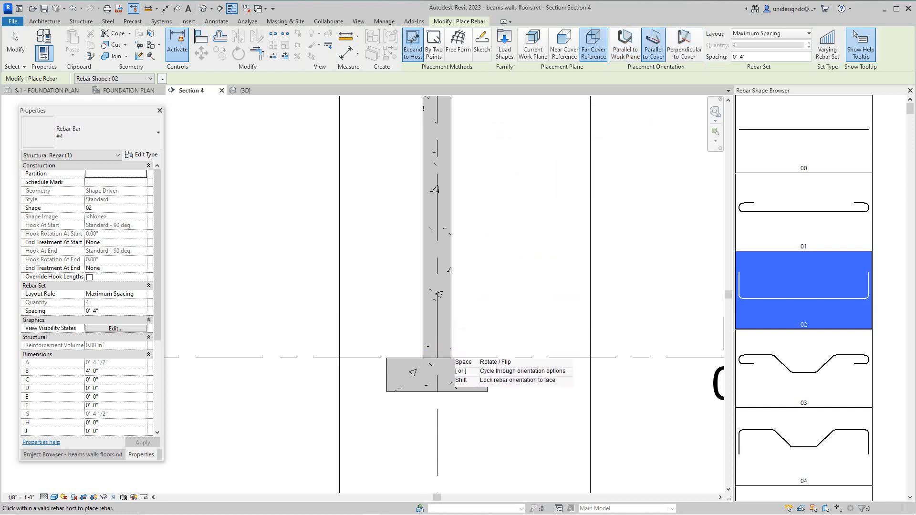
{"action": "key", "text": "bracketright"}
{"action": "key", "text": "bracketright"}
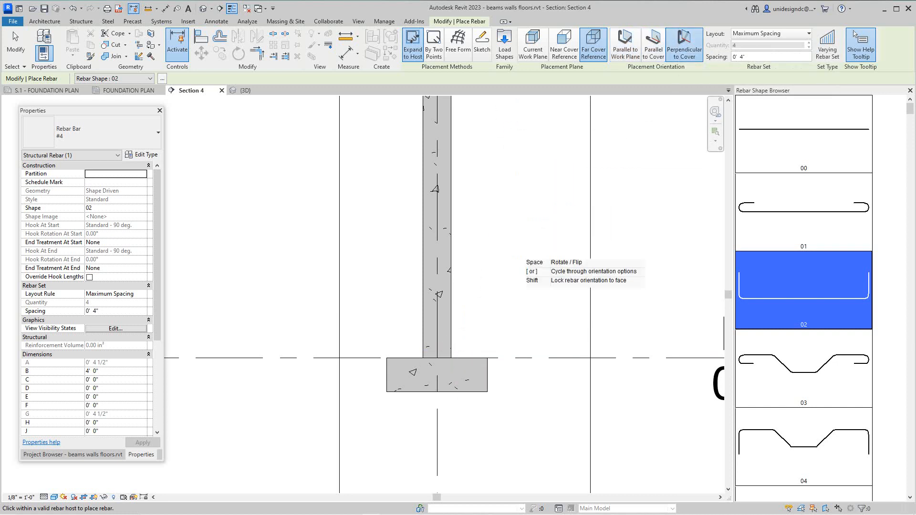
{"action": "scroll", "coordinate": [462, 382], "scroll_direction": "up", "scroll_amount": 5}
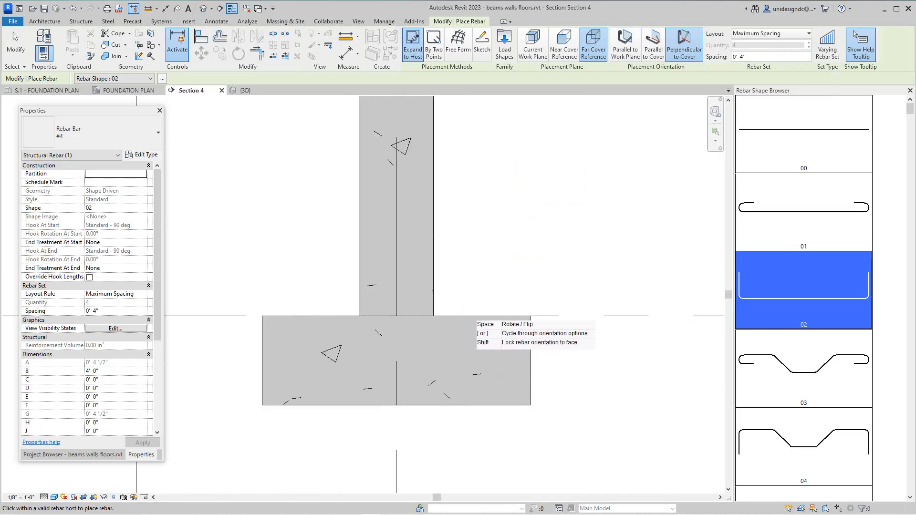
{"action": "right_click", "coordinate": [469, 355]}
{"action": "key", "text": "Escape"}
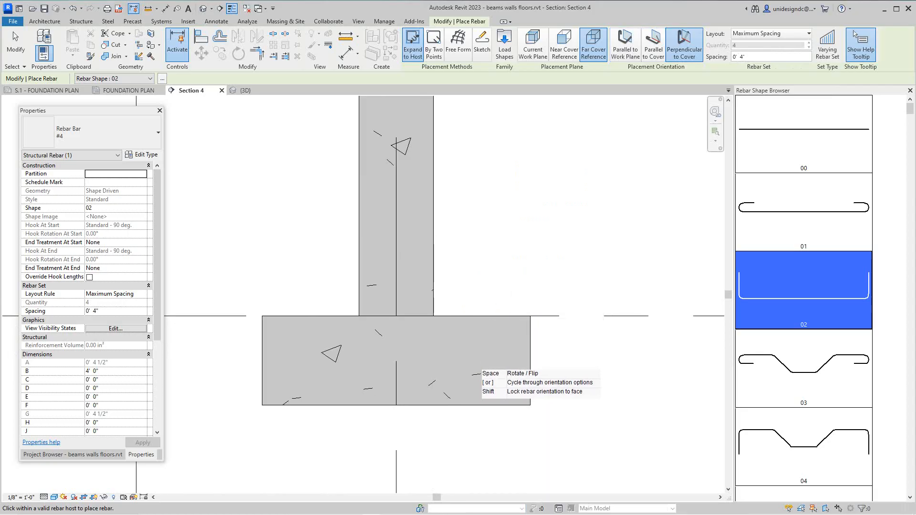
Place the shape 02 rebar set in the wall footing on the current work plane, parallel to it, and finish the placement
{"action": "scroll", "coordinate": [512, 283], "scroll_direction": "up", "scroll_amount": 1}
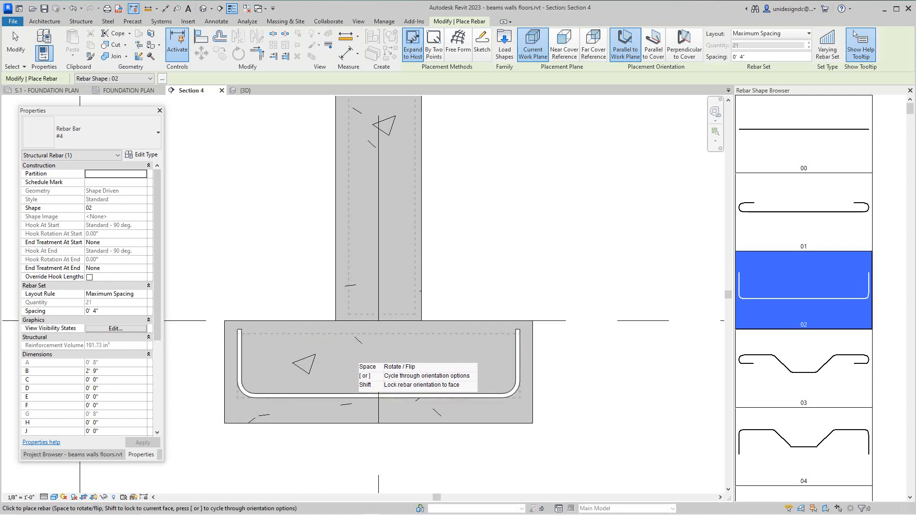
{"action": "right_click", "coordinate": [444, 270]}
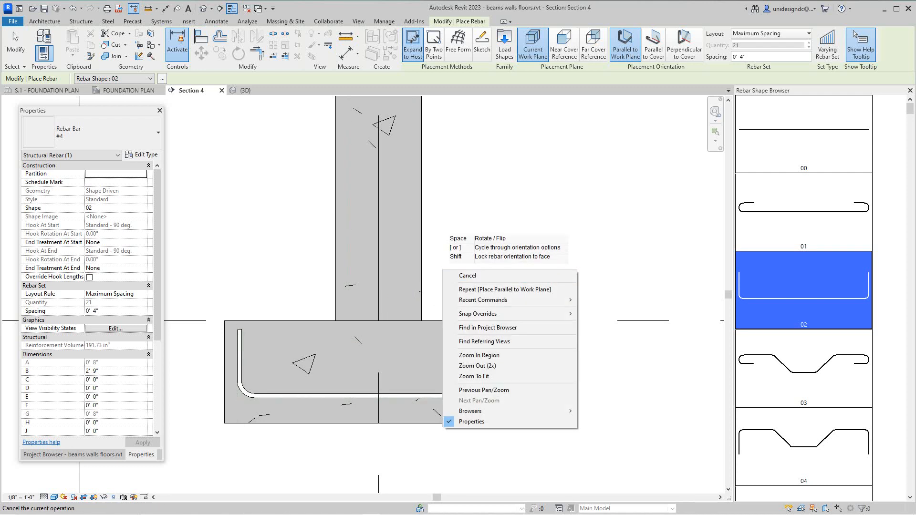
{"action": "left_click", "coordinate": [467, 276]}
{"action": "right_click", "coordinate": [470, 214]}
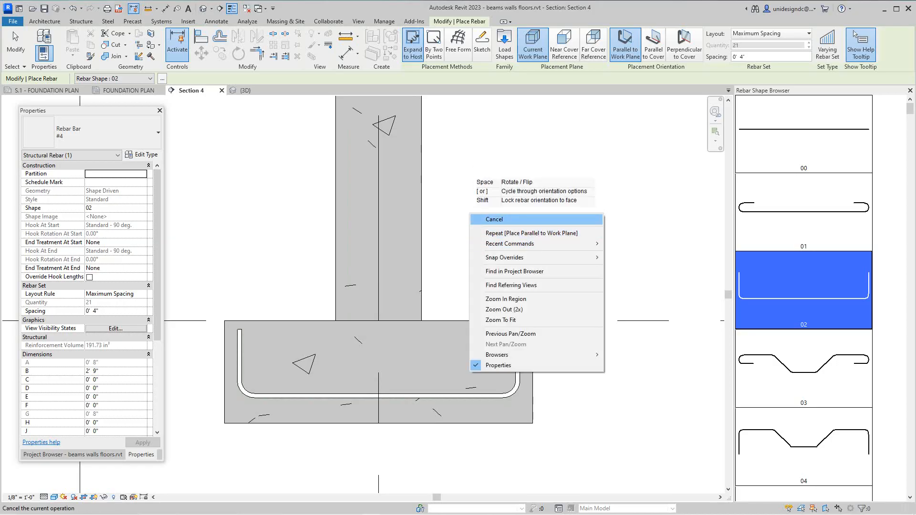
{"action": "left_click", "coordinate": [491, 219]}
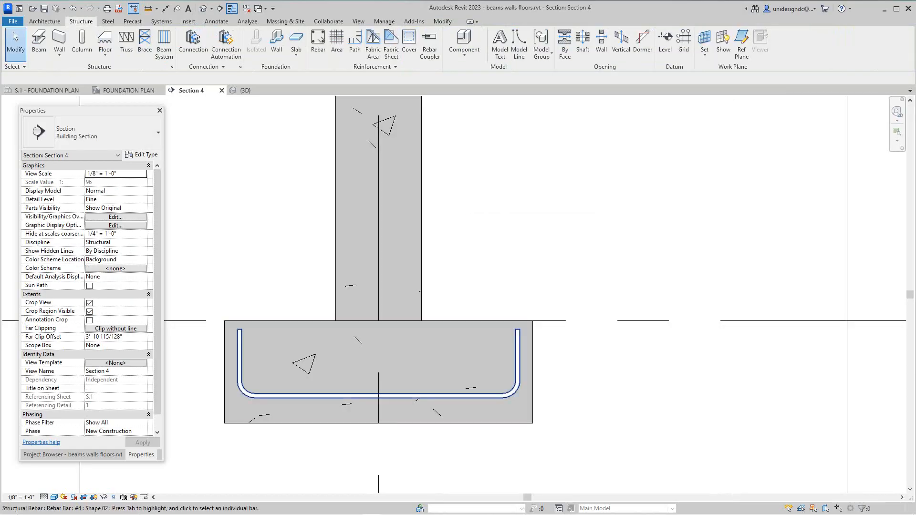
Check the properties of the U-shaped rebar set in the wall footing and examine the wall above it
{"action": "left_click", "coordinate": [310, 396]}
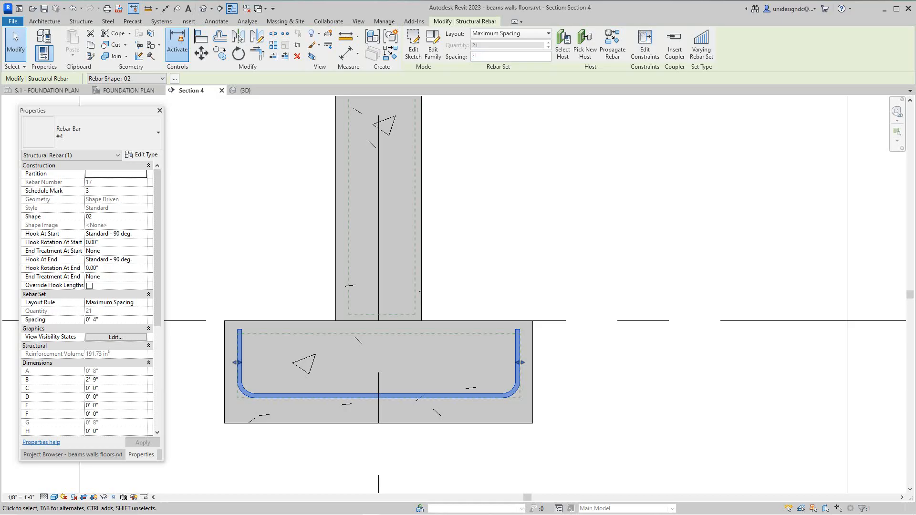
{"action": "key", "text": "Escape"}
{"action": "scroll", "coordinate": [468, 234], "scroll_direction": "down", "scroll_amount": 8}
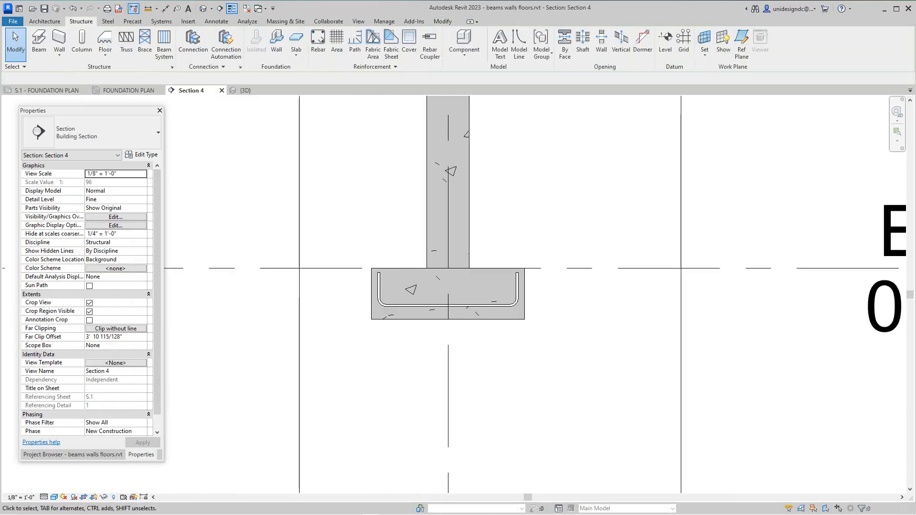
{"action": "scroll", "coordinate": [444, 430], "scroll_direction": "up", "scroll_amount": 6}
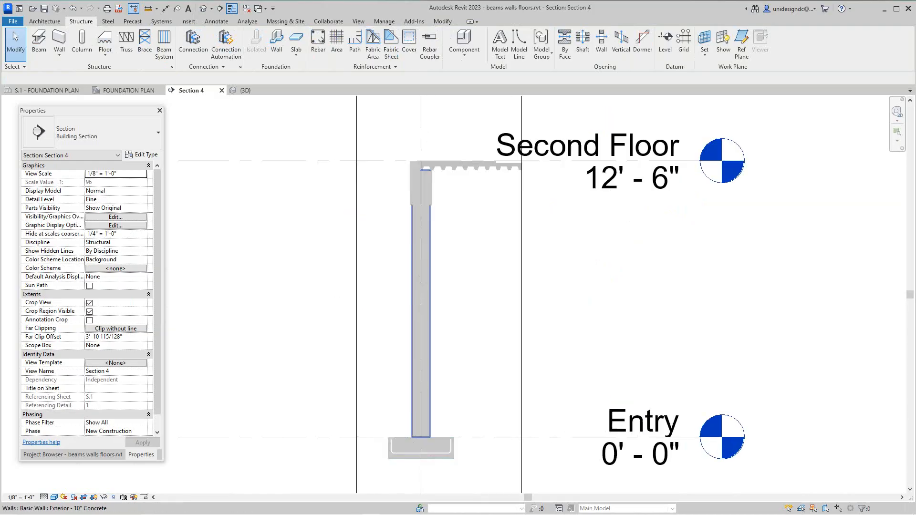
{"action": "scroll", "coordinate": [411, 449], "scroll_direction": "up", "scroll_amount": 3}
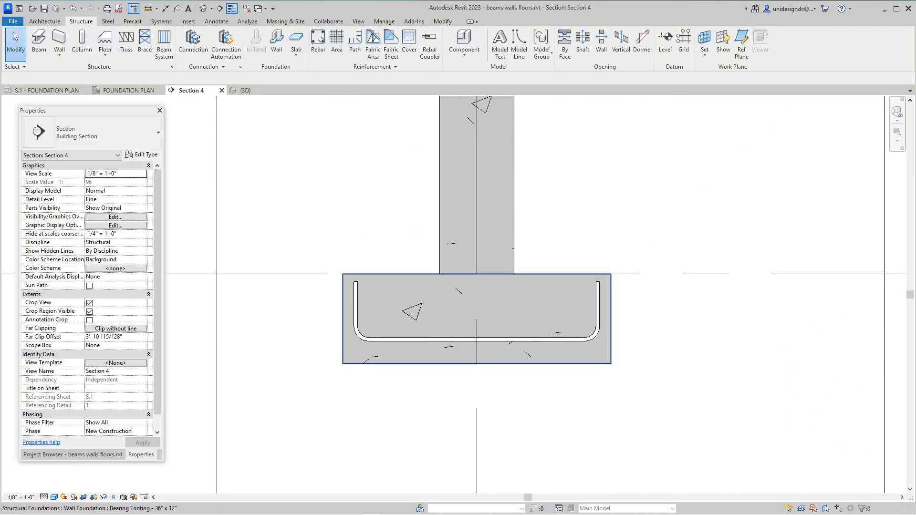
{"action": "scroll", "coordinate": [455, 315], "scroll_direction": "down", "scroll_amount": 2}
{"action": "scroll", "coordinate": [446, 305], "scroll_direction": "up", "scroll_amount": 2}
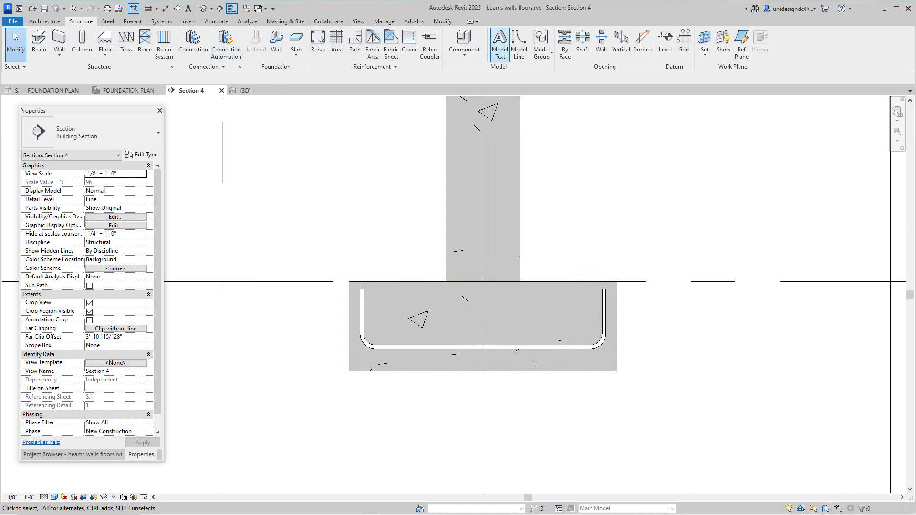
{"action": "left_click", "coordinate": [318, 40]}
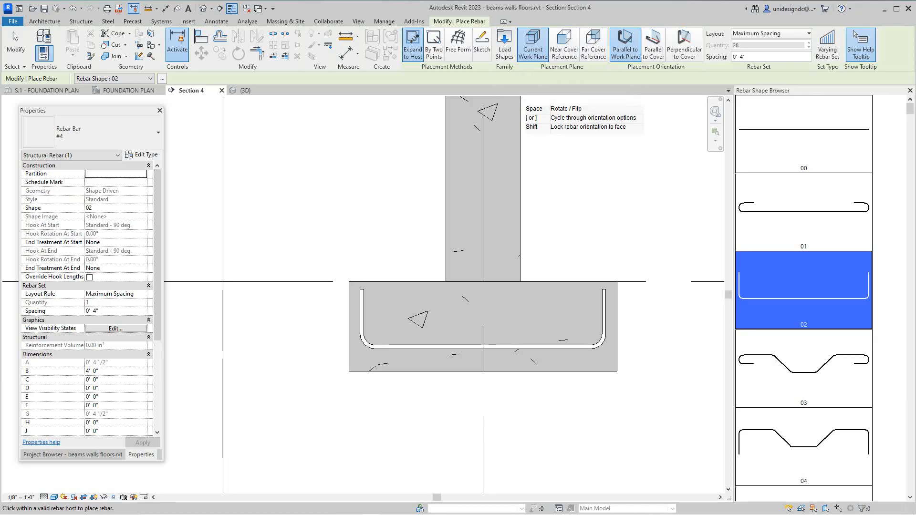
{"action": "scroll", "coordinate": [539, 222], "scroll_direction": "down", "scroll_amount": 1}
{"action": "middle_click_drag", "start_coordinate": [540, 224], "coordinate": [514, 332]}
{"action": "scroll", "coordinate": [515, 315], "scroll_direction": "down", "scroll_amount": 4}
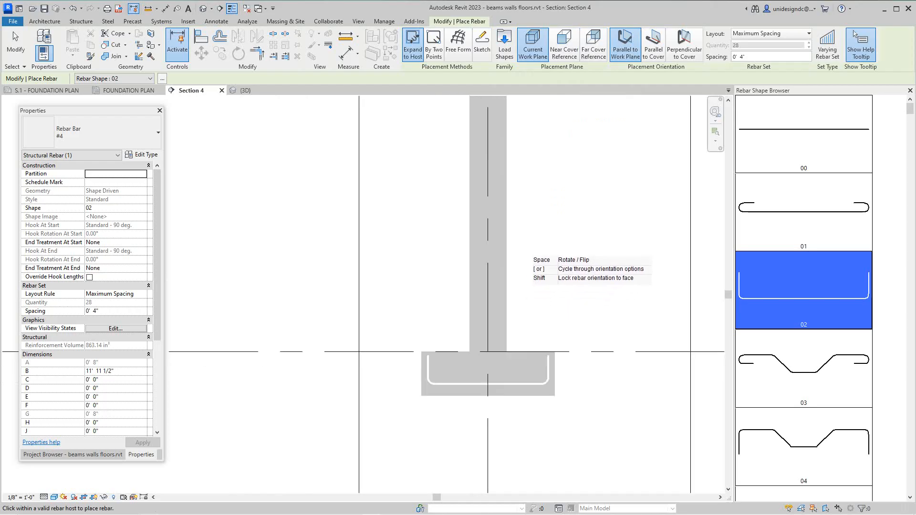
{"action": "right_click", "coordinate": [529, 286]}
{"action": "left_click", "coordinate": [544, 293]}
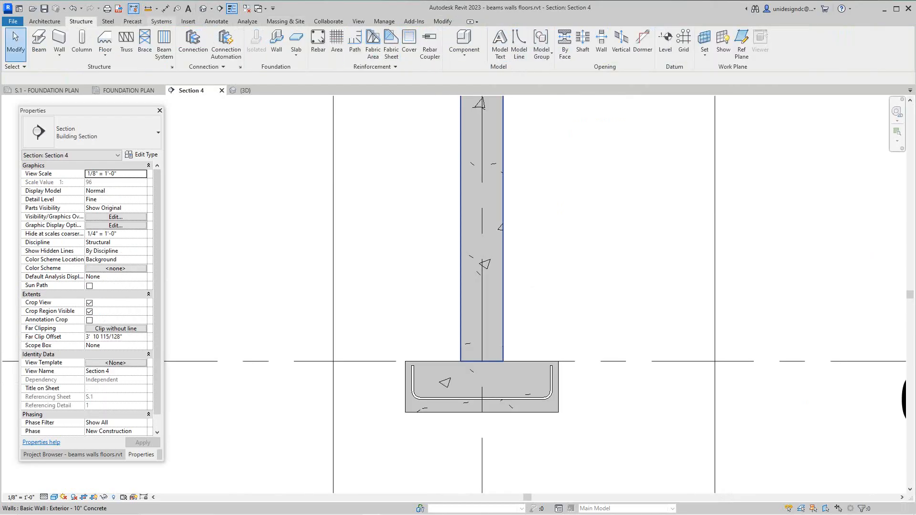
Start placing straight #4 rebar of shape 00 in the Section 4 wall footing, oriented perpendicular to cover
{"action": "left_click", "coordinate": [317, 45]}
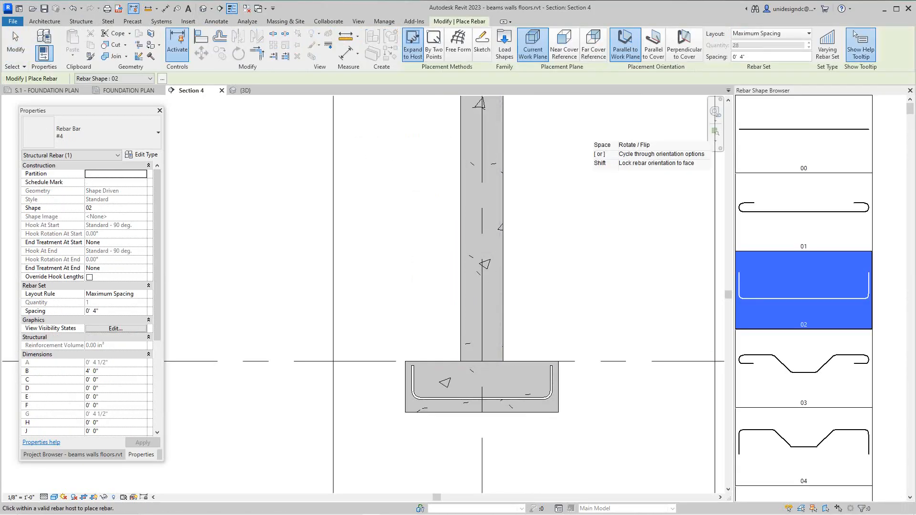
{"action": "left_click", "coordinate": [805, 141]}
{"action": "scroll", "coordinate": [440, 414], "scroll_direction": "up", "scroll_amount": 3}
{"action": "scroll", "coordinate": [420, 377], "scroll_direction": "up", "scroll_amount": 1}
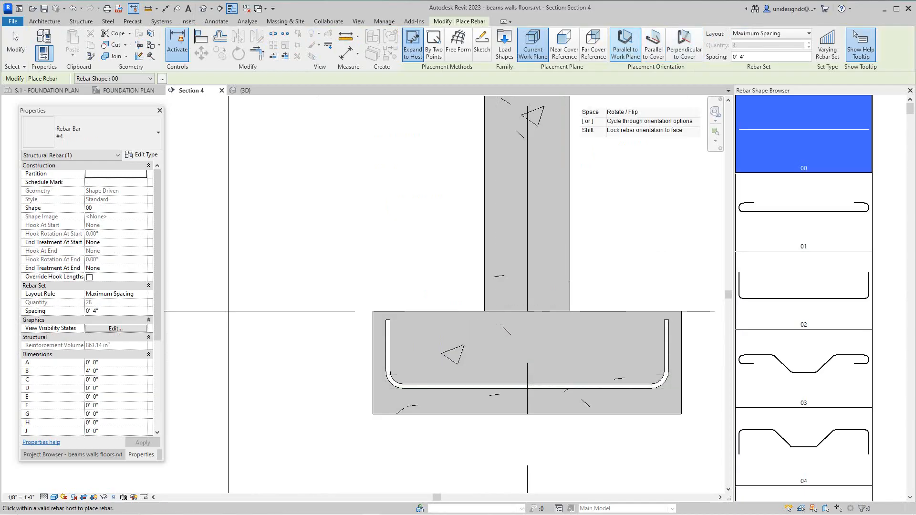
{"action": "left_click", "coordinate": [684, 48]}
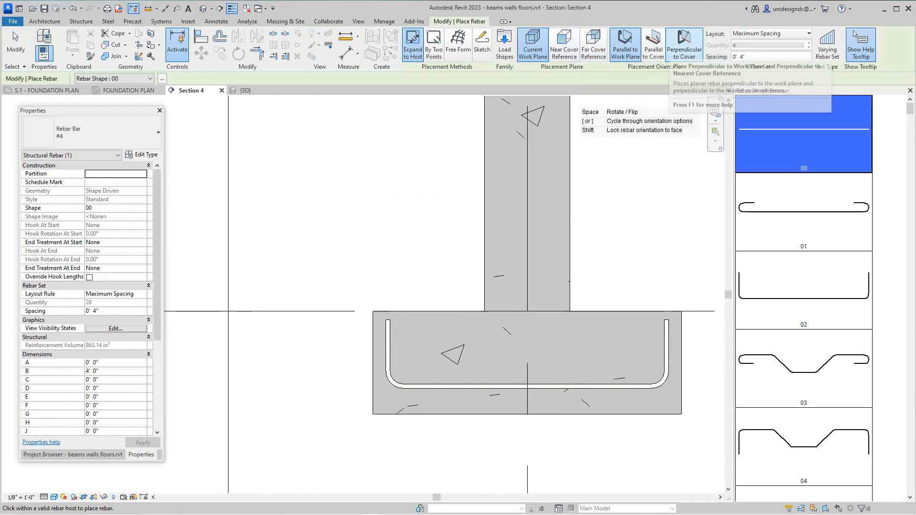
{"action": "scroll", "coordinate": [426, 390], "scroll_direction": "up", "scroll_amount": 2}
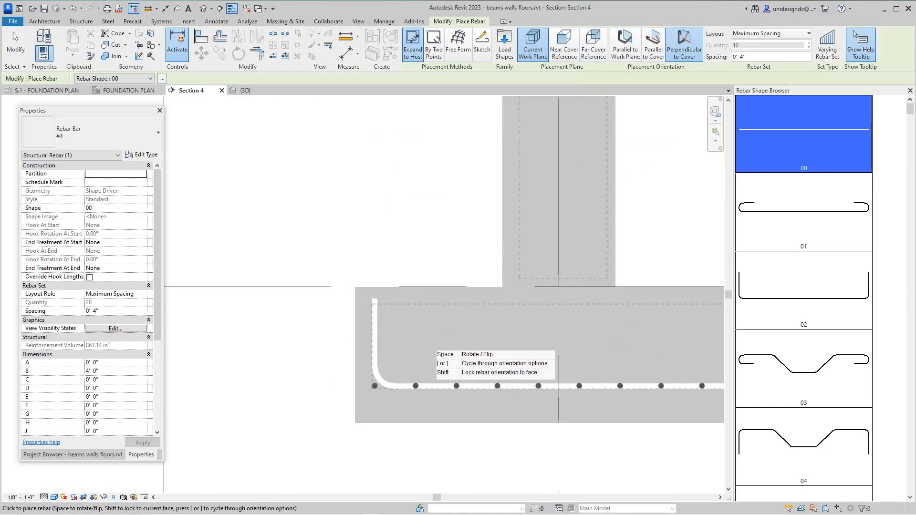
{"action": "scroll", "coordinate": [425, 376], "scroll_direction": "down", "scroll_amount": 5}
{"action": "scroll", "coordinate": [425, 372], "scroll_direction": "up", "scroll_amount": 1}
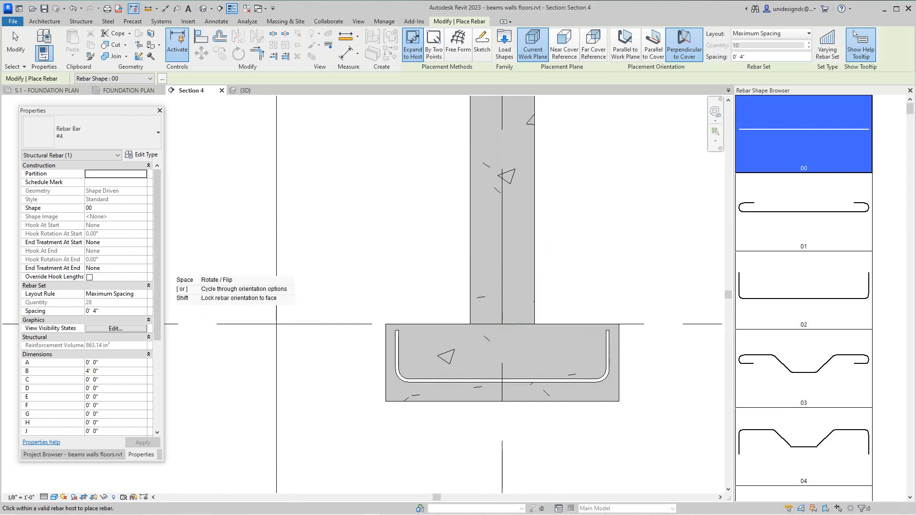
Set the maximum spacing to 6 inches, place the straight bar set just above the U-shaped bar's base, and finish the placement
{"action": "left_click", "coordinate": [116, 311]}
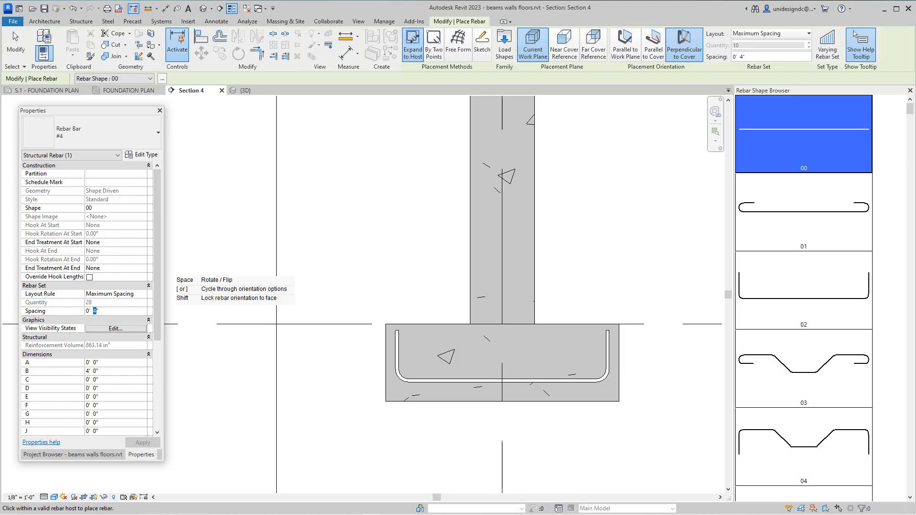
{"action": "key", "text": "Return"}
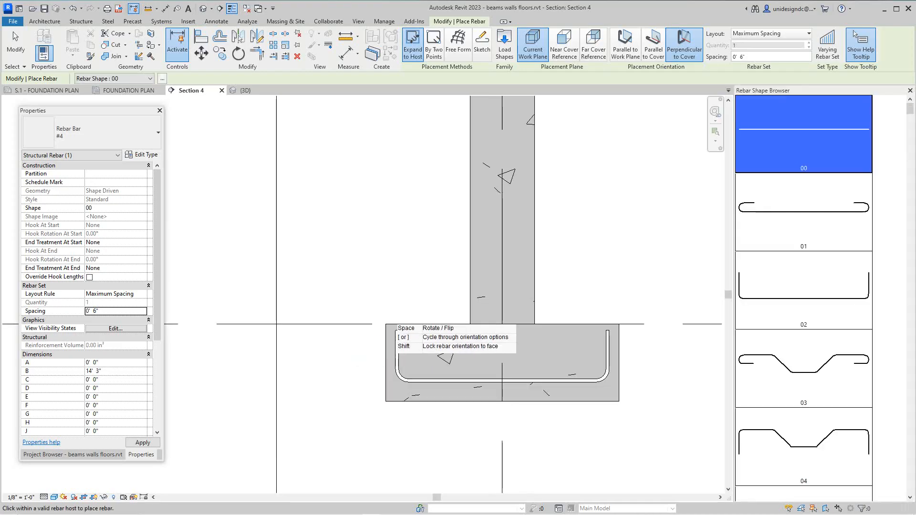
{"action": "scroll", "coordinate": [434, 380], "scroll_direction": "up", "scroll_amount": 2}
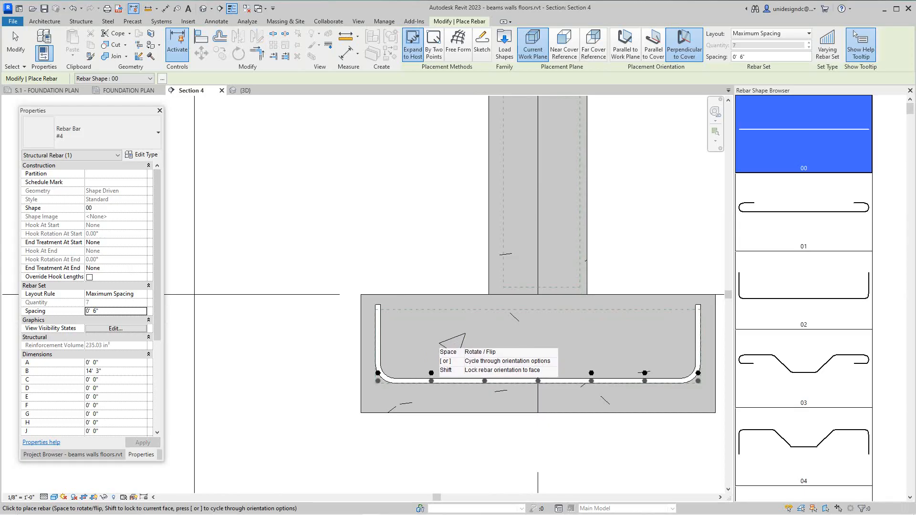
{"action": "right_click", "coordinate": [414, 255]}
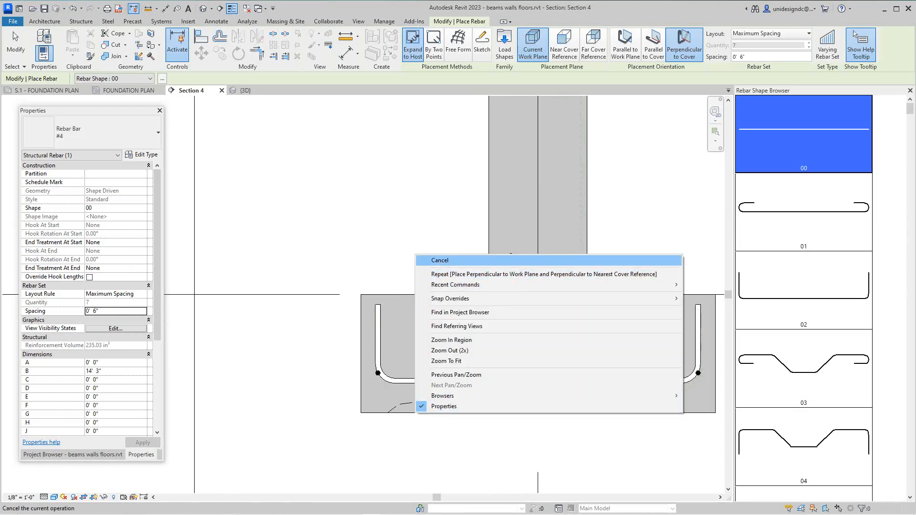
{"action": "left_click", "coordinate": [439, 260]}
Try shifting the straight bar set sideways inside the U-shaped bar's bend, and undo the move
{"action": "scroll", "coordinate": [384, 401], "scroll_direction": "up", "scroll_amount": 2}
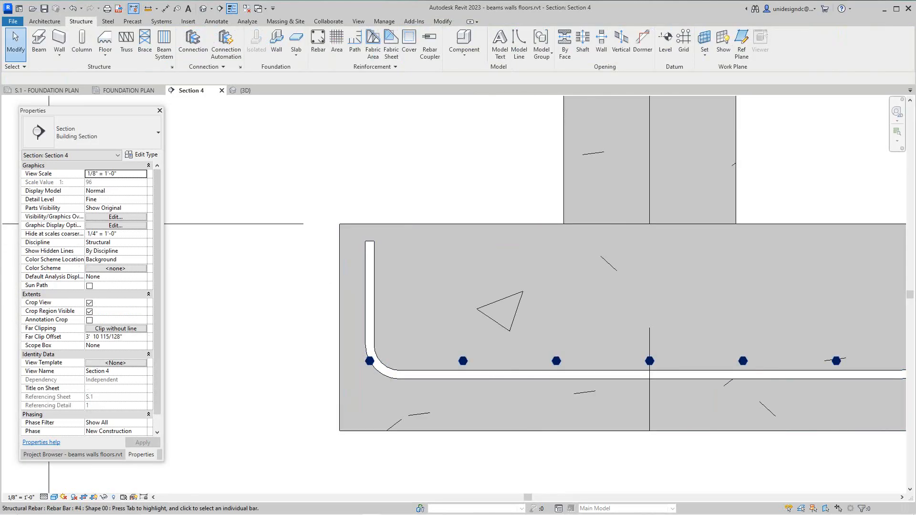
{"action": "mouse_move", "coordinate": [370, 360]}
{"action": "left_mouse_down"}
{"action": "mouse_move", "coordinate": [410, 360]}
{"action": "mouse_move", "coordinate": [387, 358]}
{"action": "left_mouse_up"}
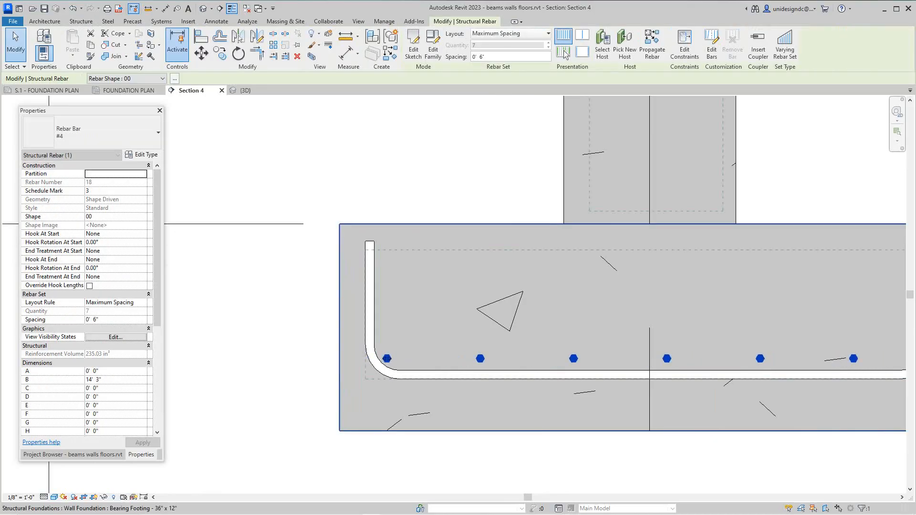
{"action": "left_click", "coordinate": [340, 390]}
{"action": "scroll", "coordinate": [339, 390], "scroll_direction": "down", "scroll_amount": 5}
{"action": "scroll", "coordinate": [374, 371], "scroll_direction": "down", "scroll_amount": 1}
{"action": "left_click", "coordinate": [520, 420]}
{"action": "scroll", "coordinate": [524, 412], "scroll_direction": "up", "scroll_amount": 1}
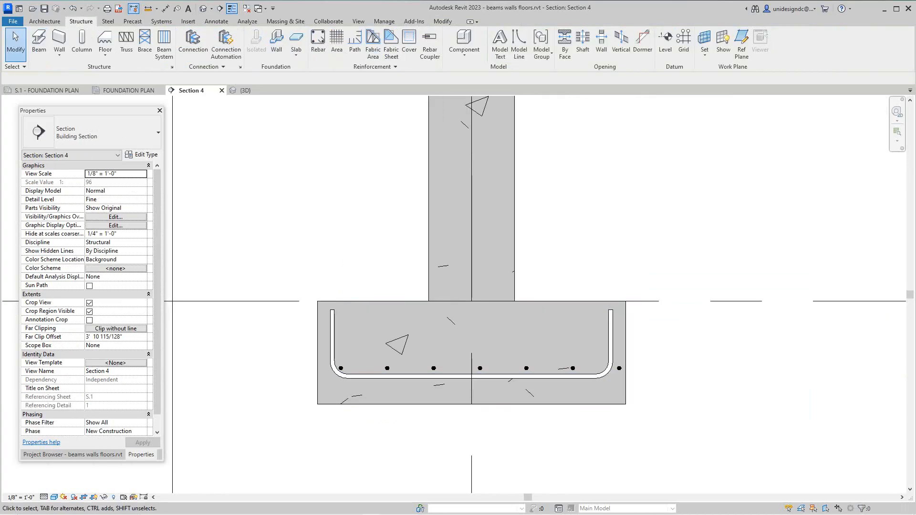
{"action": "left_click", "coordinate": [72, 8]}
Examine the straight bars and the U-shaped bar in the wall footing of Section 4
{"action": "scroll", "coordinate": [295, 379], "scroll_direction": "up", "scroll_amount": 5}
{"action": "scroll", "coordinate": [442, 296], "scroll_direction": "down", "scroll_amount": 2}
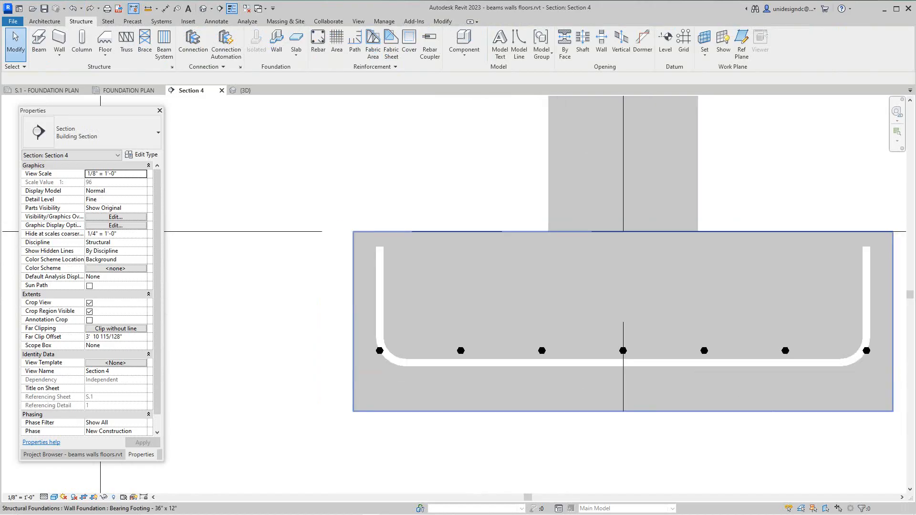
{"action": "middle_click_drag", "start_coordinate": [434, 356], "coordinate": [326, 380]}
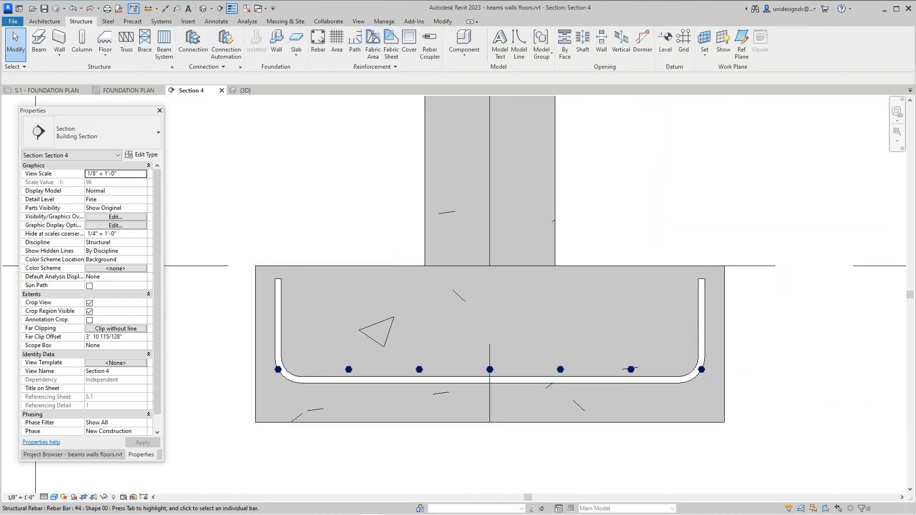
{"action": "scroll", "coordinate": [457, 295], "scroll_direction": "down", "scroll_amount": 5}
{"action": "middle_click_drag", "start_coordinate": [456, 294], "coordinate": [437, 377]}
{"action": "scroll", "coordinate": [437, 335], "scroll_direction": "down", "scroll_amount": 4}
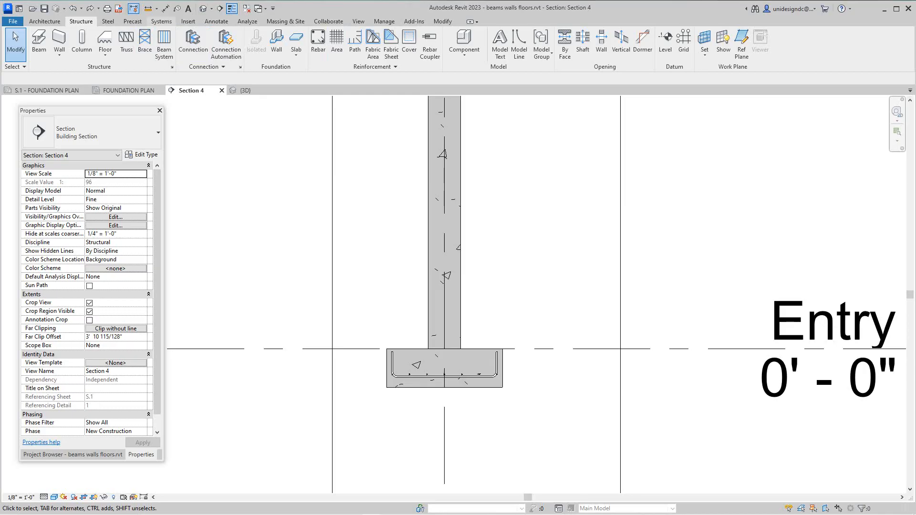
{"action": "left_click", "coordinate": [443, 22]}
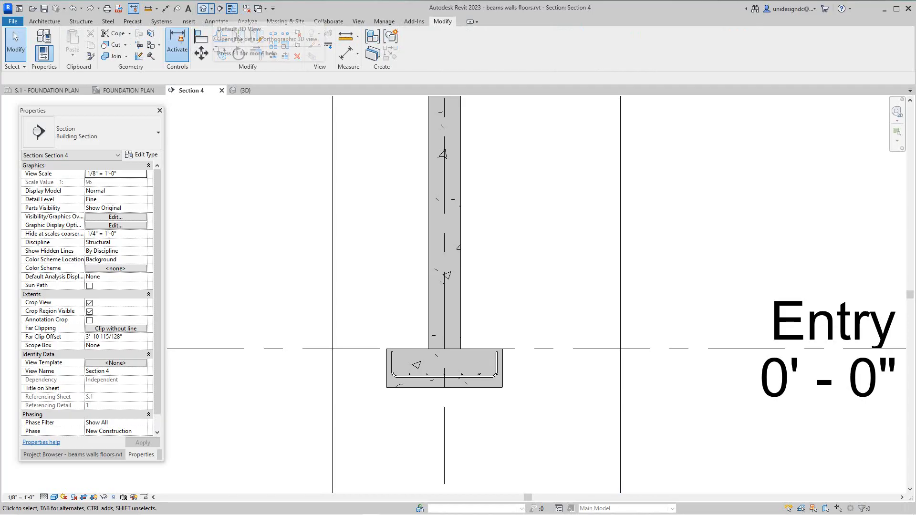
{"action": "scroll", "coordinate": [417, 372], "scroll_direction": "up", "scroll_amount": 4}
{"action": "scroll", "coordinate": [437, 400], "scroll_direction": "down", "scroll_amount": 2}
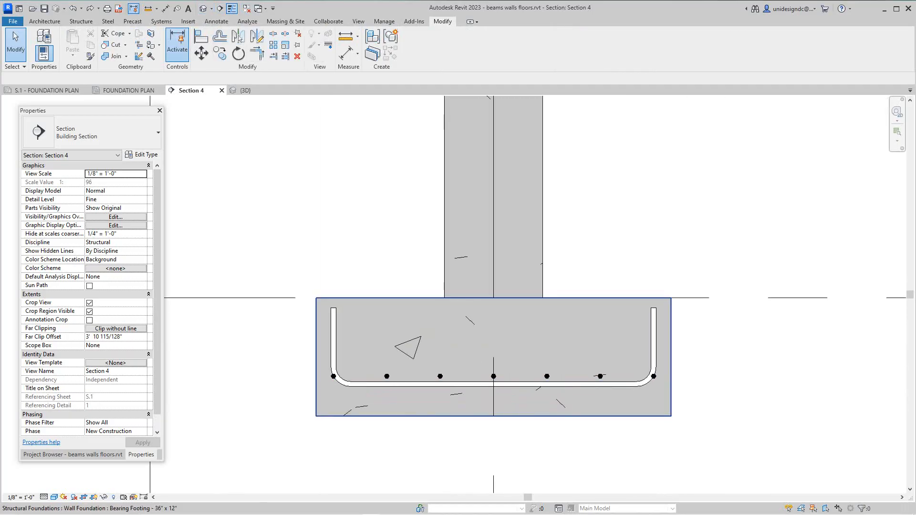
Open the default 3D view and examine the rebar in the corner column, its footing and the adjoining wall footing
{"action": "left_click", "coordinate": [204, 8]}
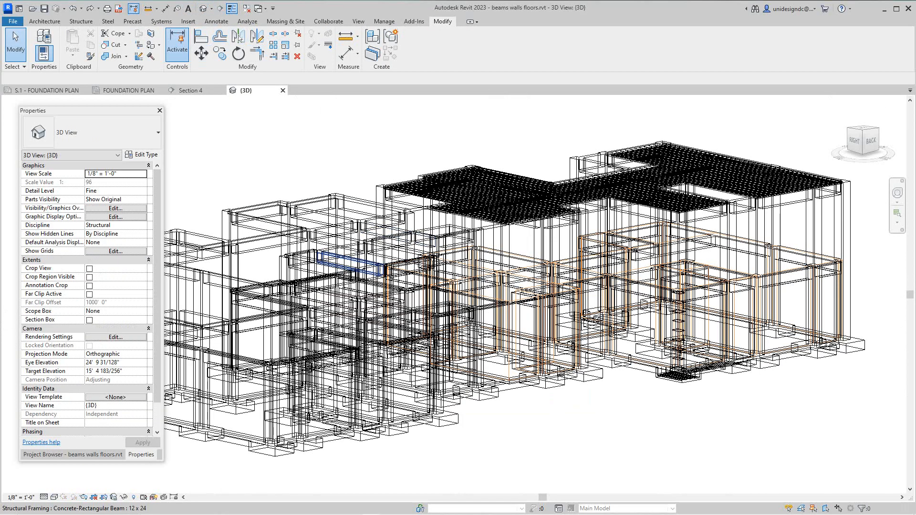
{"action": "scroll", "coordinate": [452, 286], "scroll_direction": "down", "scroll_amount": 2}
{"action": "middle_click_drag", "start_coordinate": [618, 285], "coordinate": [515, 249]}
{"action": "scroll", "coordinate": [274, 307], "scroll_direction": "up", "scroll_amount": 1}
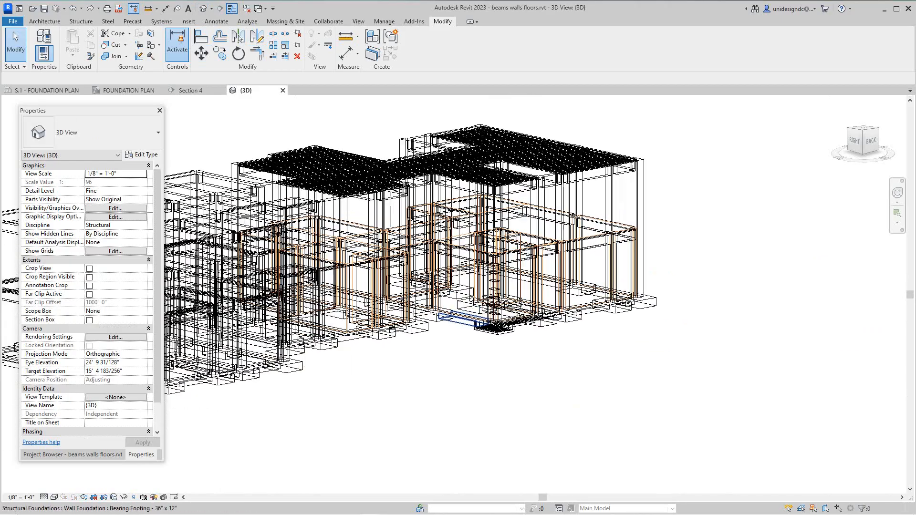
{"action": "scroll", "coordinate": [462, 305], "scroll_direction": "up", "scroll_amount": 6}
{"action": "scroll", "coordinate": [462, 305], "scroll_direction": "down", "scroll_amount": 1}
{"action": "scroll", "coordinate": [597, 310], "scroll_direction": "up", "scroll_amount": 4}
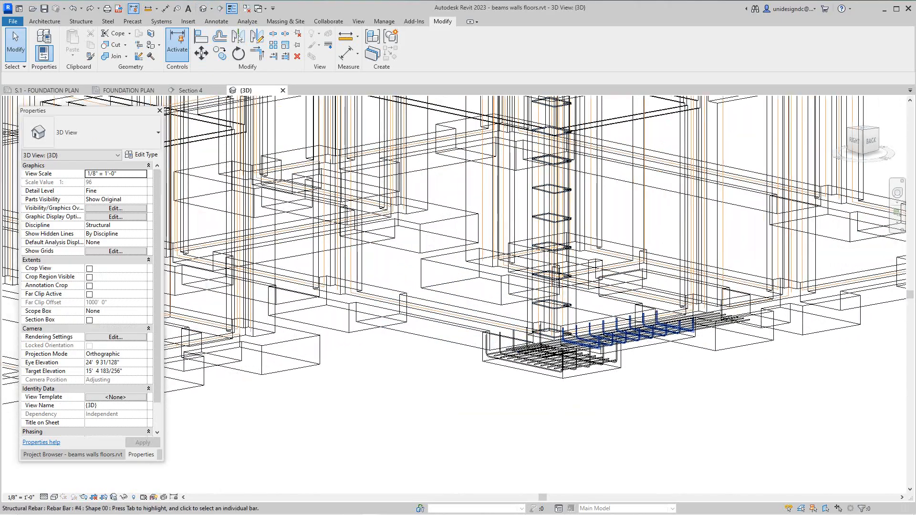
{"action": "scroll", "coordinate": [575, 372], "scroll_direction": "down", "scroll_amount": 4}
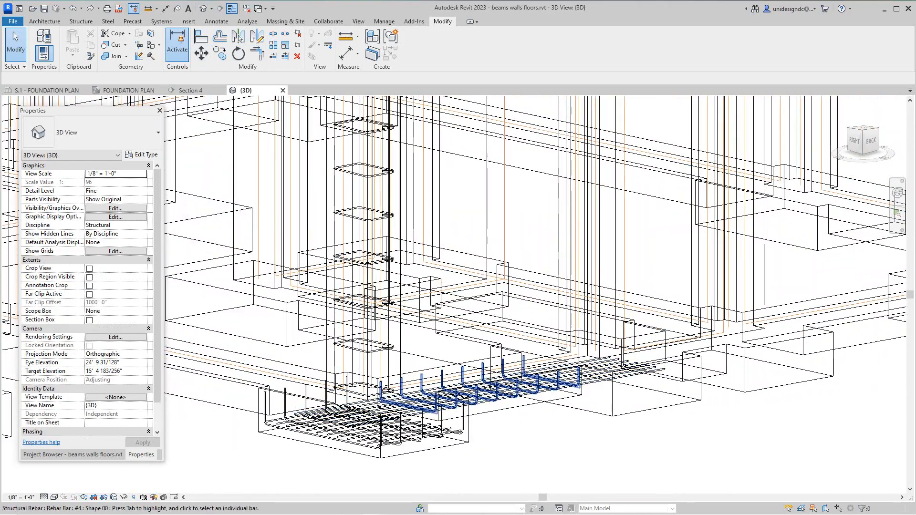
{"action": "scroll", "coordinate": [548, 372], "scroll_direction": "up", "scroll_amount": 2}
{"action": "scroll", "coordinate": [440, 460], "scroll_direction": "up", "scroll_amount": 1}
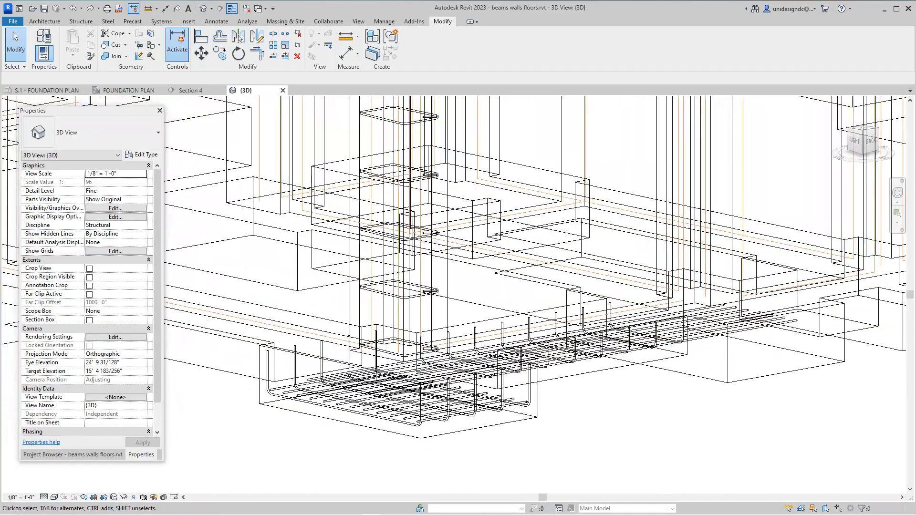
{"action": "scroll", "coordinate": [412, 377], "scroll_direction": "up", "scroll_amount": 2}
{"action": "scroll", "coordinate": [412, 377], "scroll_direction": "down", "scroll_amount": 2}
{"action": "middle_click_drag", "start_coordinate": [471, 356], "coordinate": [433, 385]}
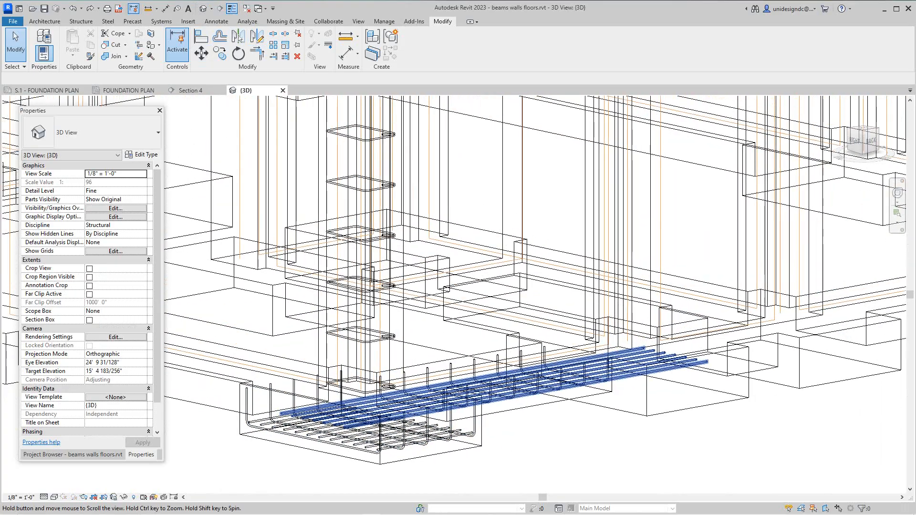
{"action": "scroll", "coordinate": [433, 385], "scroll_direction": "down", "scroll_amount": 2}
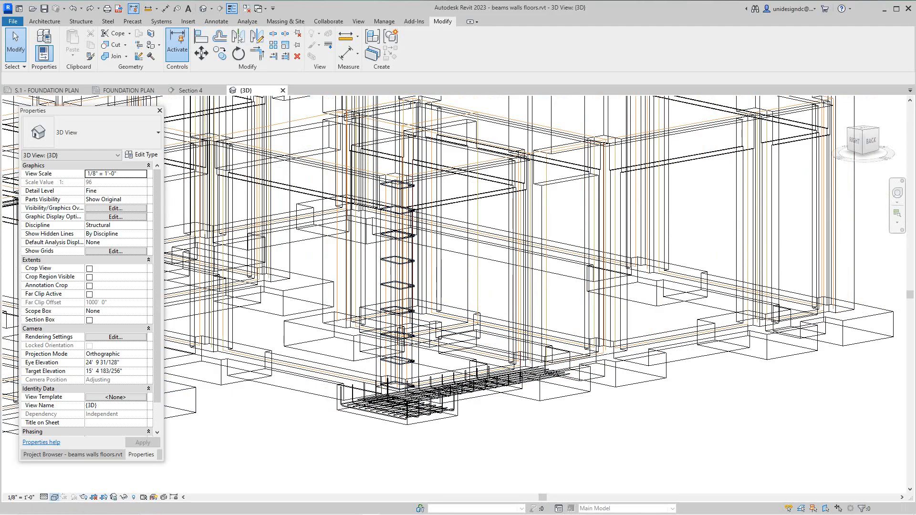
Set the 3D view's visual style to Shaded and bring the reinforced corner of the building into view
{"action": "left_click", "coordinate": [55, 498]}
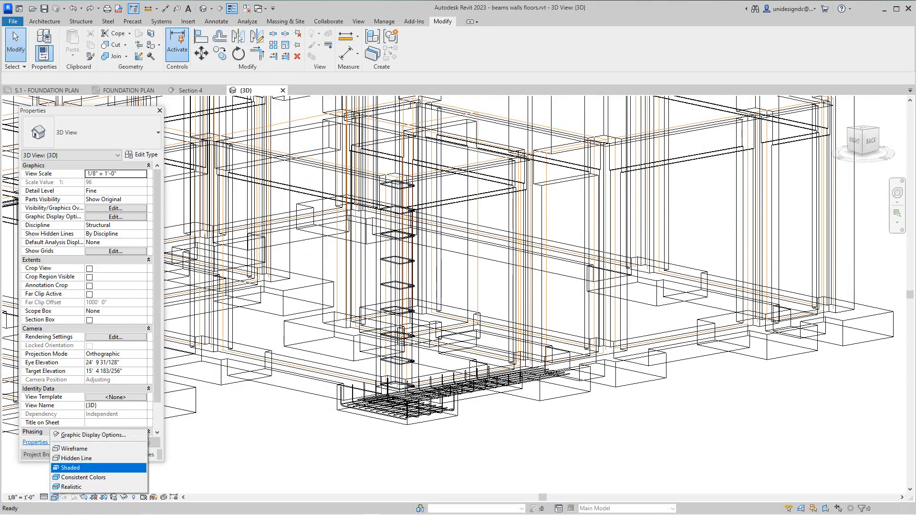
{"action": "left_click", "coordinate": [70, 468]}
{"action": "scroll", "coordinate": [315, 382], "scroll_direction": "down", "scroll_amount": 2}
{"action": "middle_click_drag", "start_coordinate": [399, 264], "coordinate": [398, 284]}
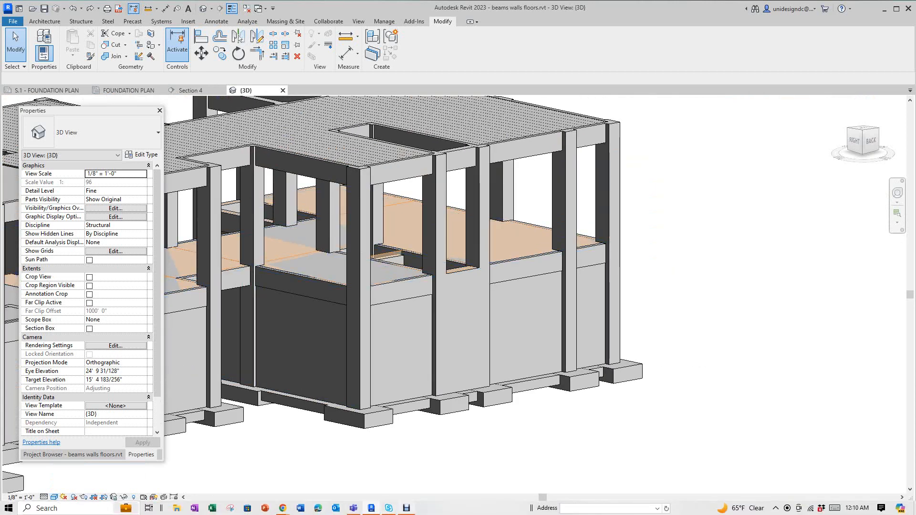
{"action": "left_click", "coordinate": [406, 508]}
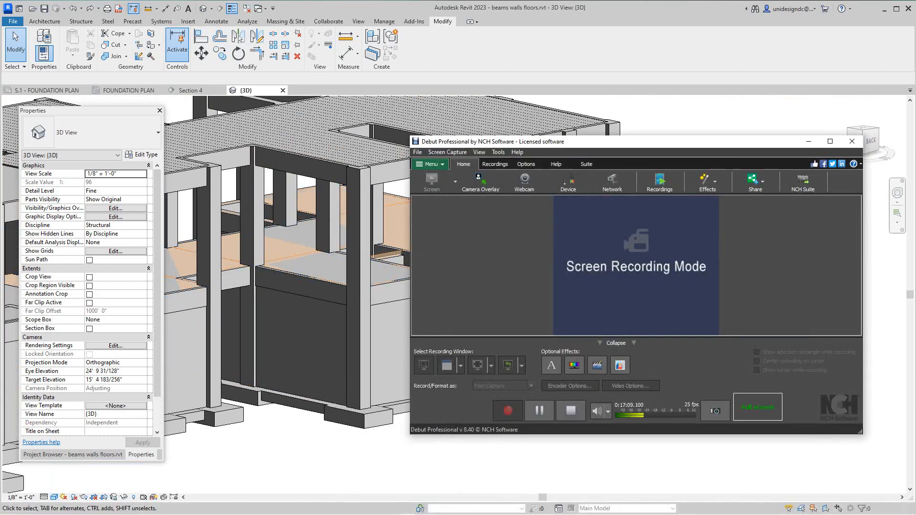